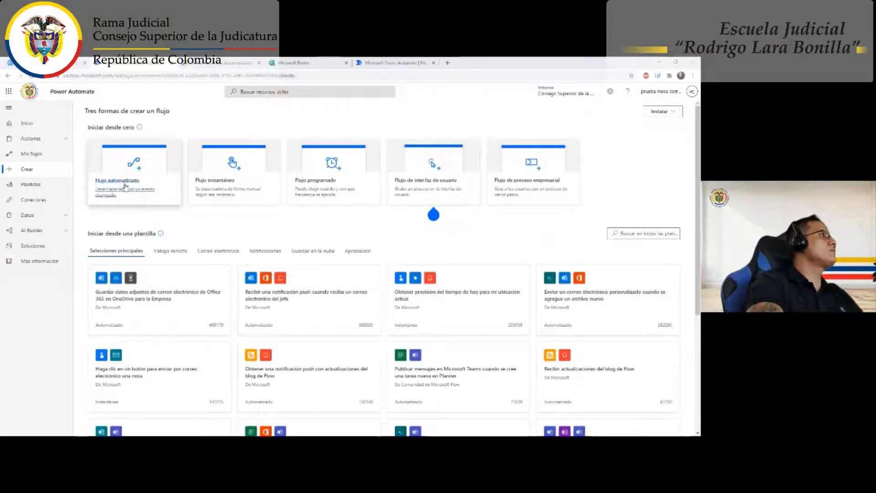
Choose Flujo automatizado, then skip the trigger setup with Omitir to reach an empty designer.
left_click(143, 182)
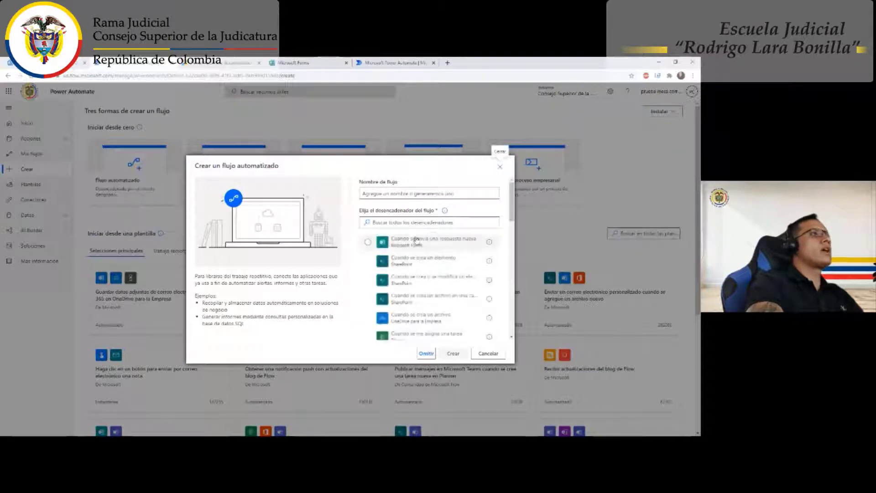
scroll(406, 253, "down", 1)
scroll(406, 252, "down", 6)
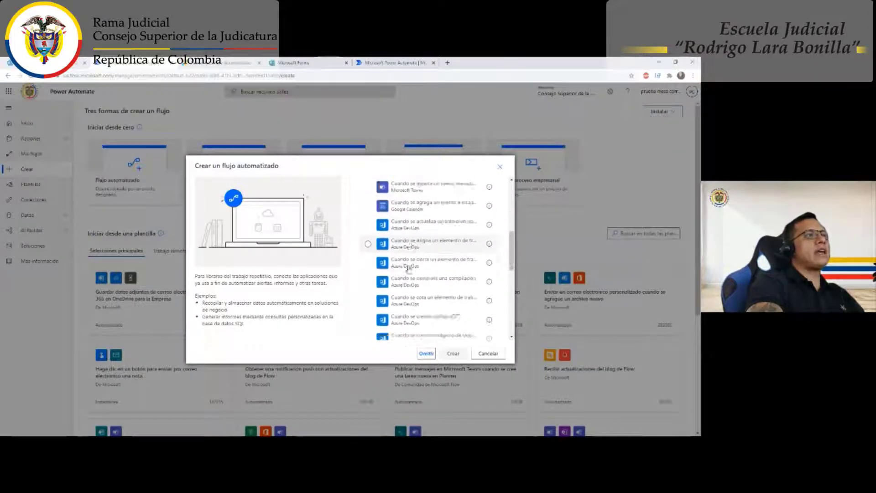
scroll(412, 297, "up", 7)
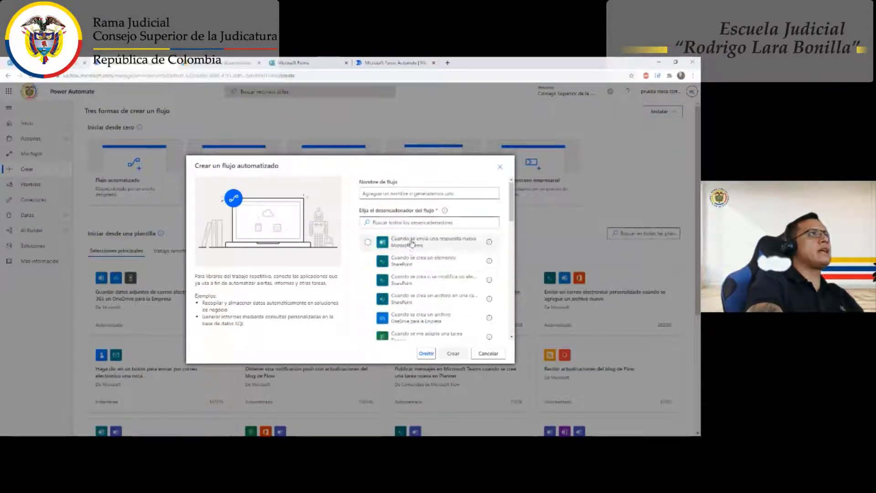
left_click(426, 353)
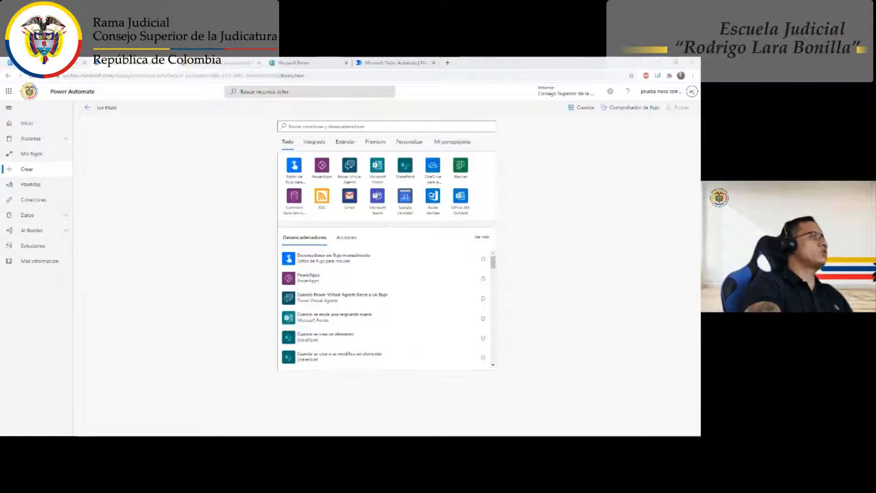
Search the connectors for Outlook, trying 'excel', 'correo' and 'con' along the way.
left_click(301, 127)
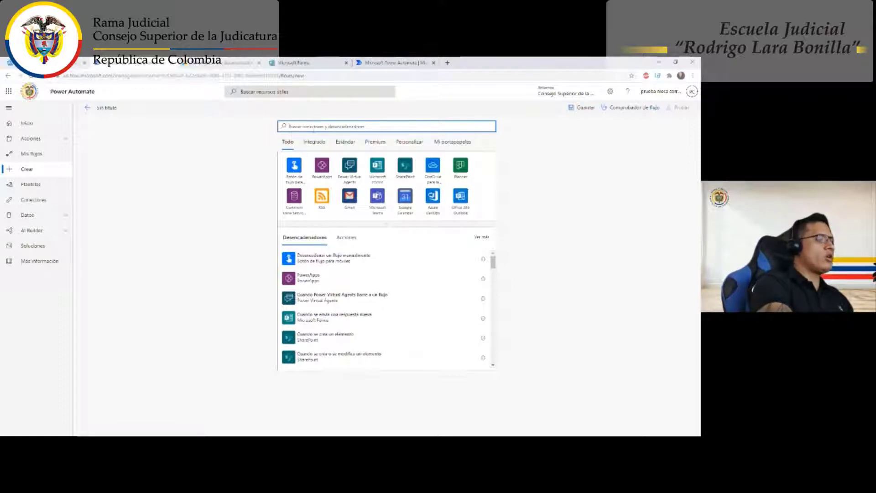
type("excel")
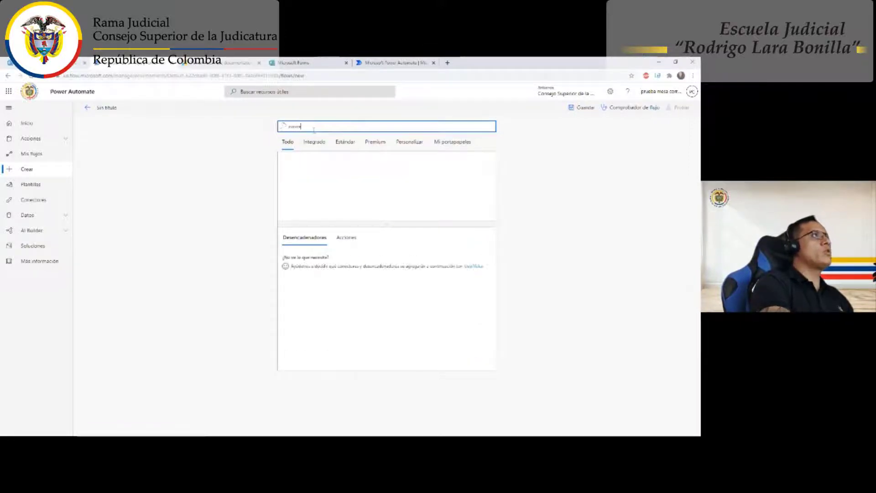
key("BackSpace")
key("BackSpace")
key("BackSpace")
key("BackSpace")
key("BackSpace")
type("correo")
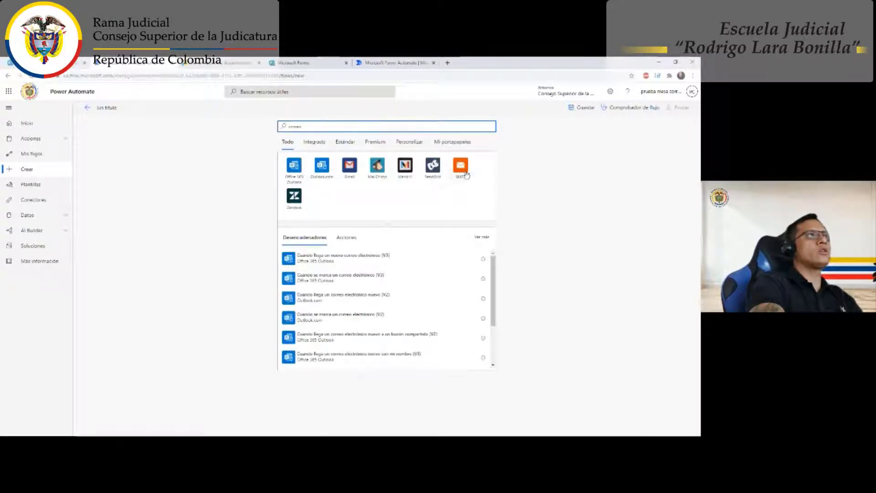
double_click(311, 127)
type("outlok")
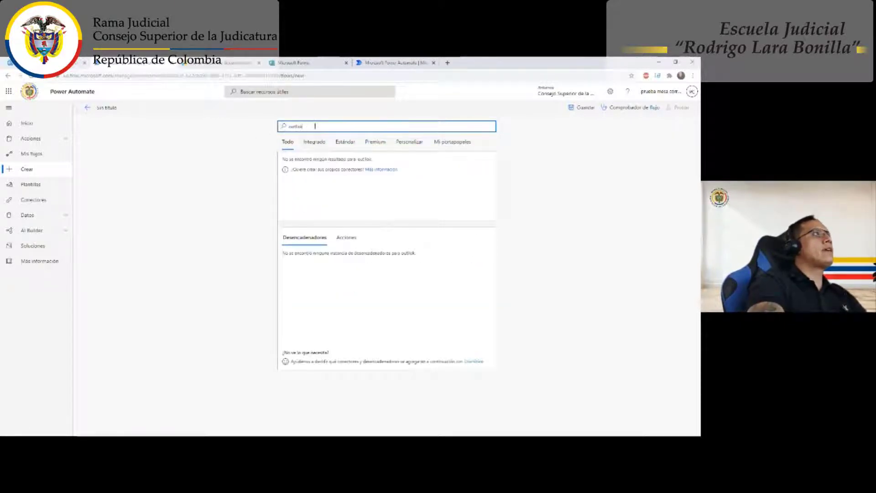
key("BackSpace")
key("BackSpace")
type("lo")
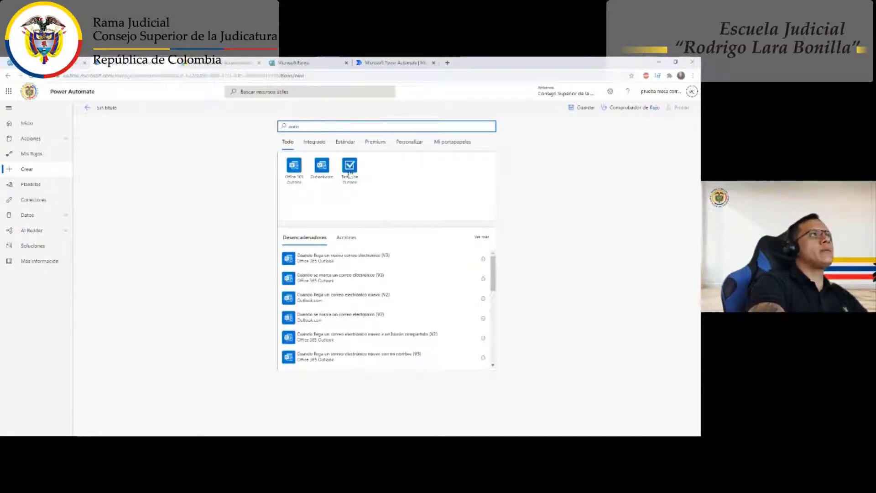
left_click_drag(311, 126, 251, 126)
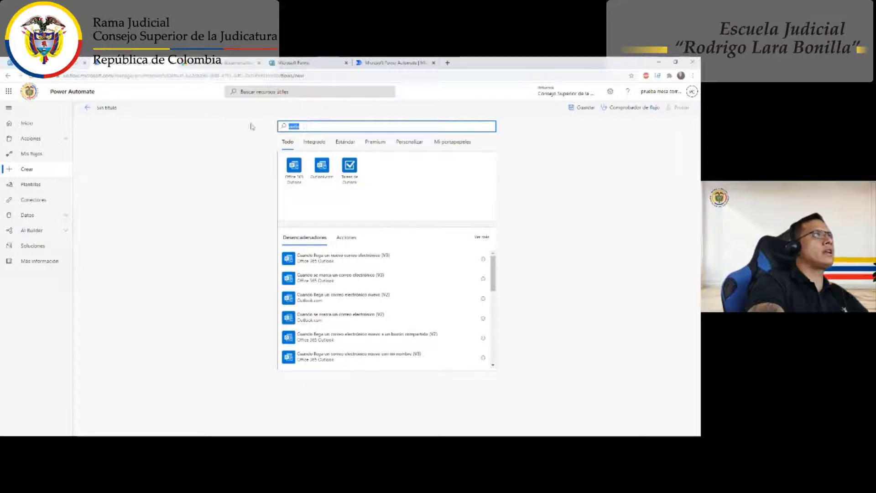
type("con")
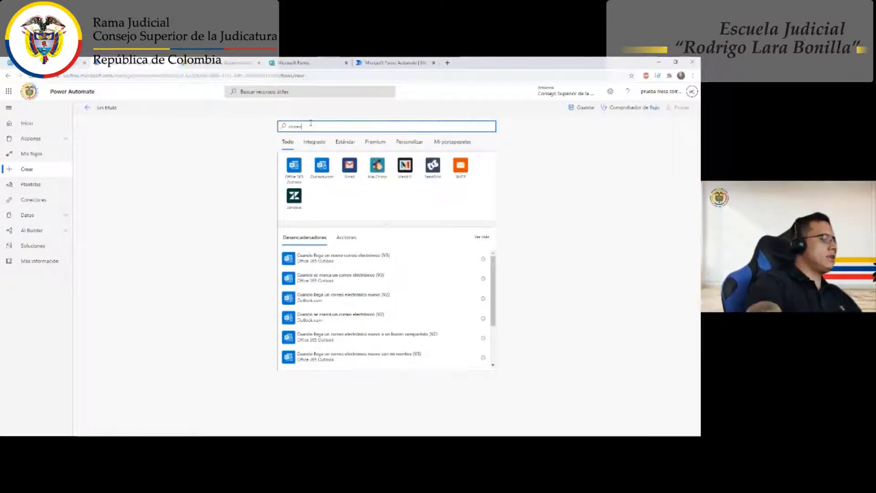
Select the Office 365 Outlook connector to list its triggers.
key("alt+Tab")
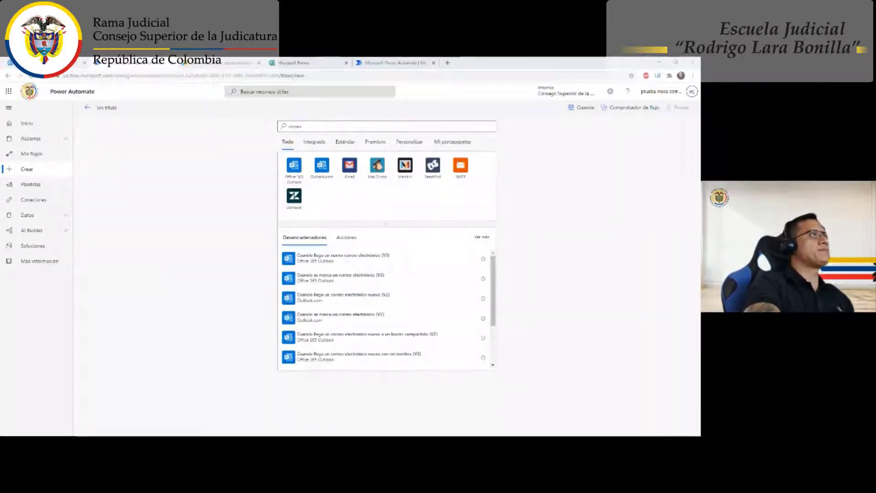
key("alt+Tab")
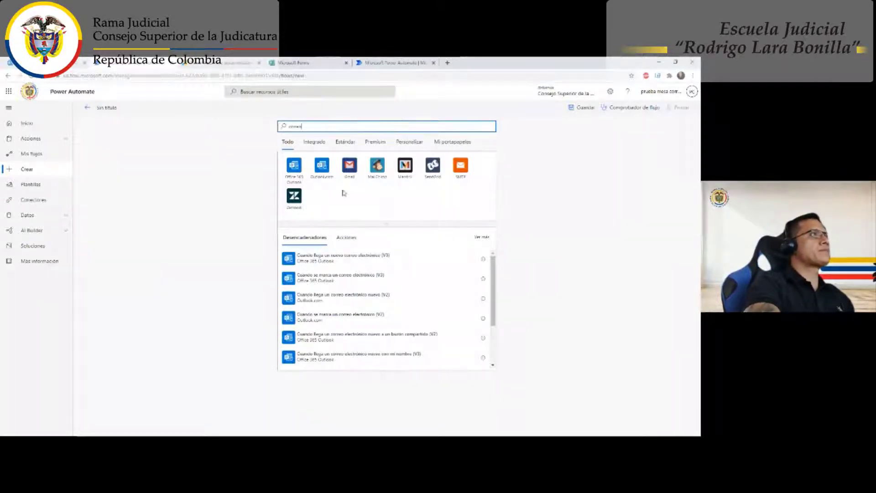
left_click(295, 168)
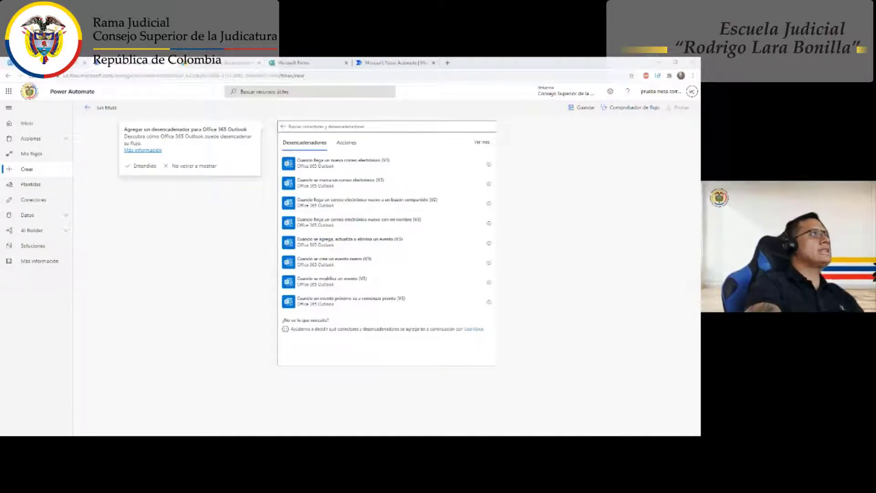
Add the 'Cuando llega un nuevo correo electrónico (V3)' trigger and check the signed-in account.
key("alt+Tab")
left_click(186, 168)
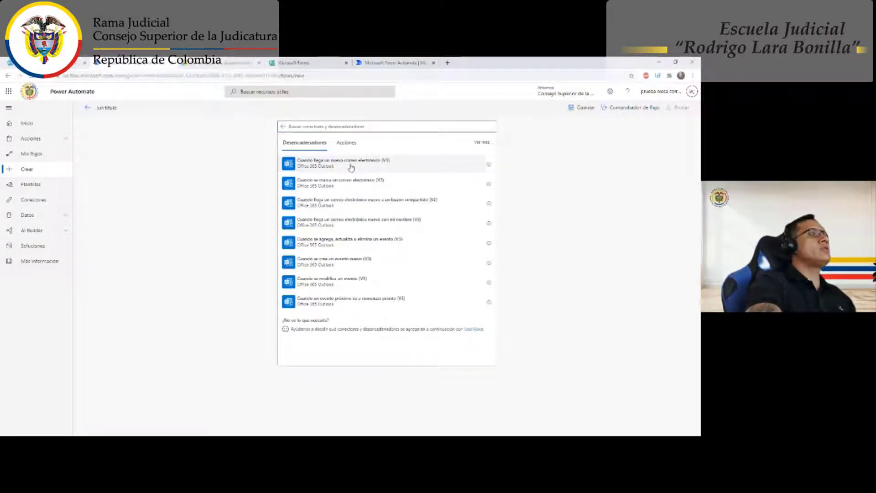
left_click(322, 164)
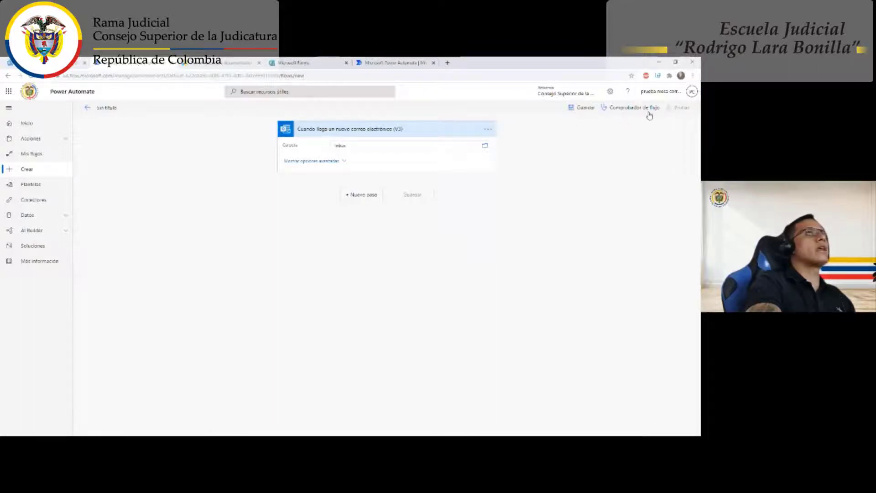
left_click(666, 91)
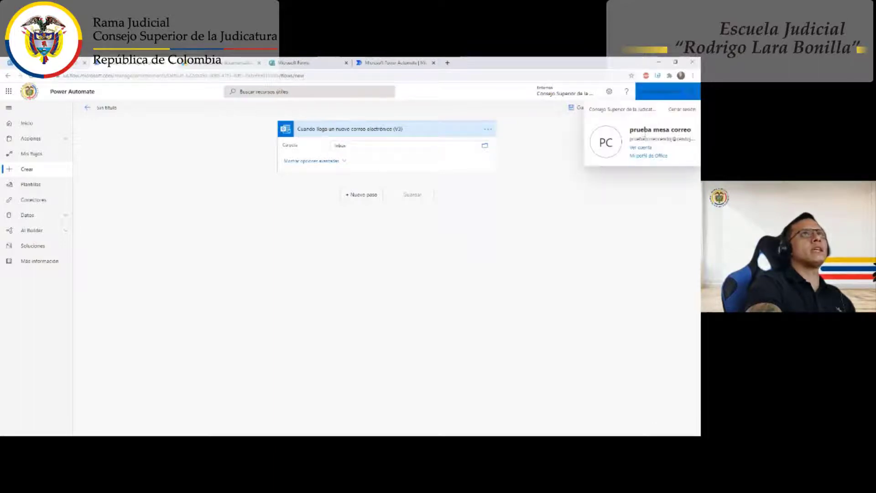
left_click(520, 153)
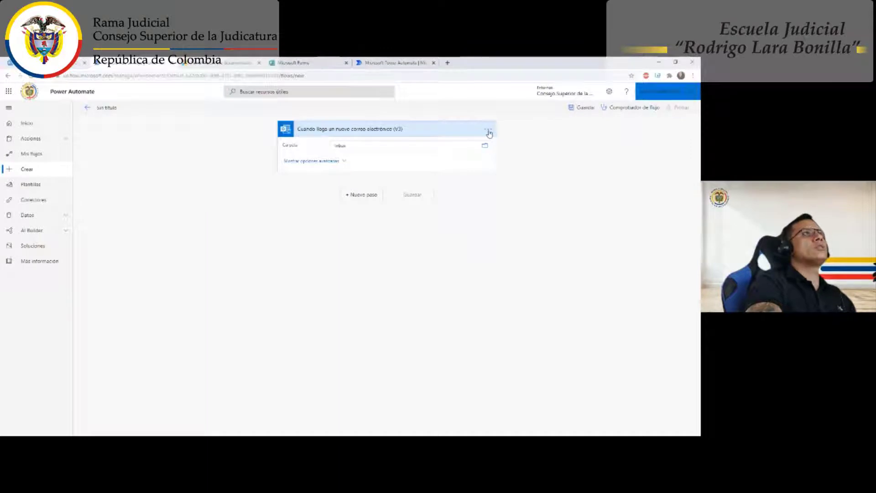
Try renaming the trigger step, then cancel to keep its original title.
left_click(487, 132)
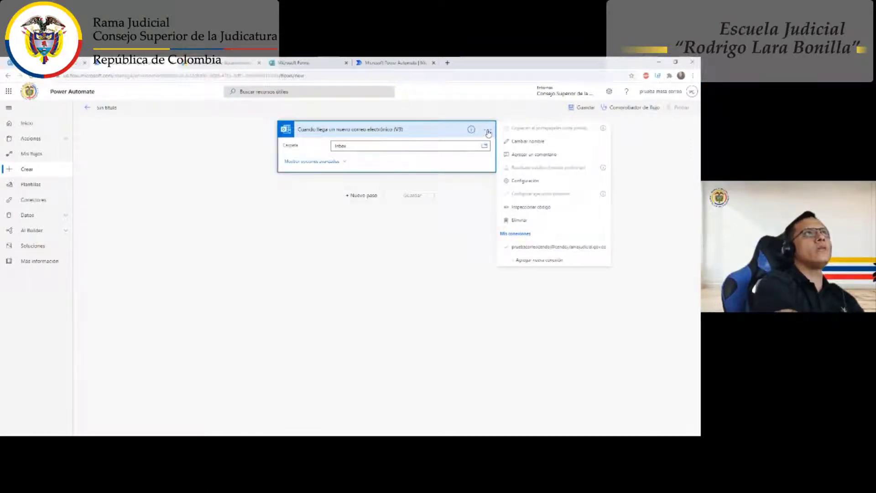
left_click(529, 141)
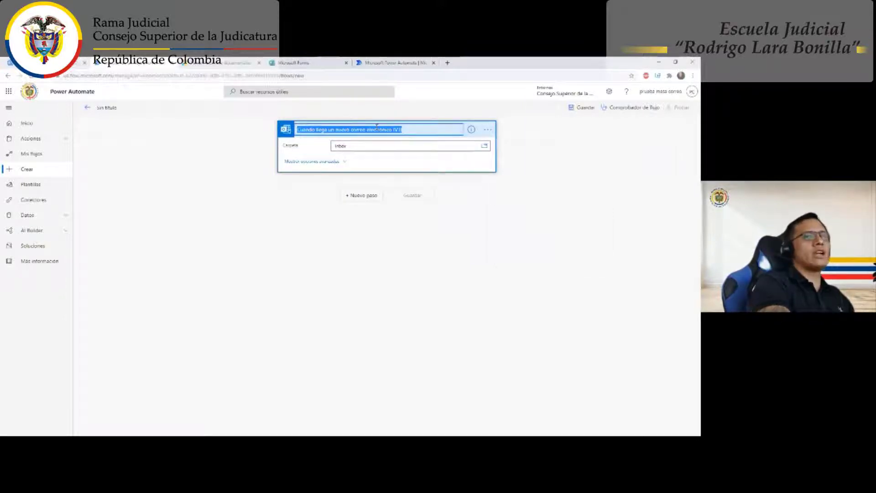
type("Cua")
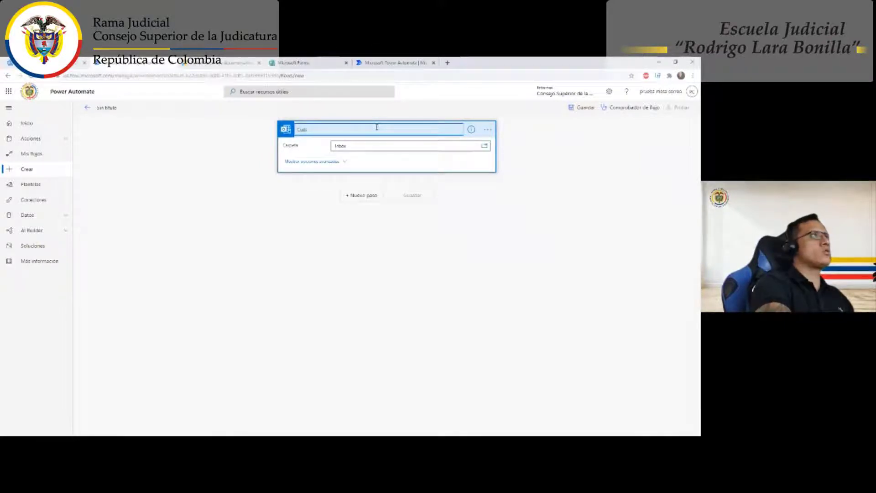
type("ndndo")
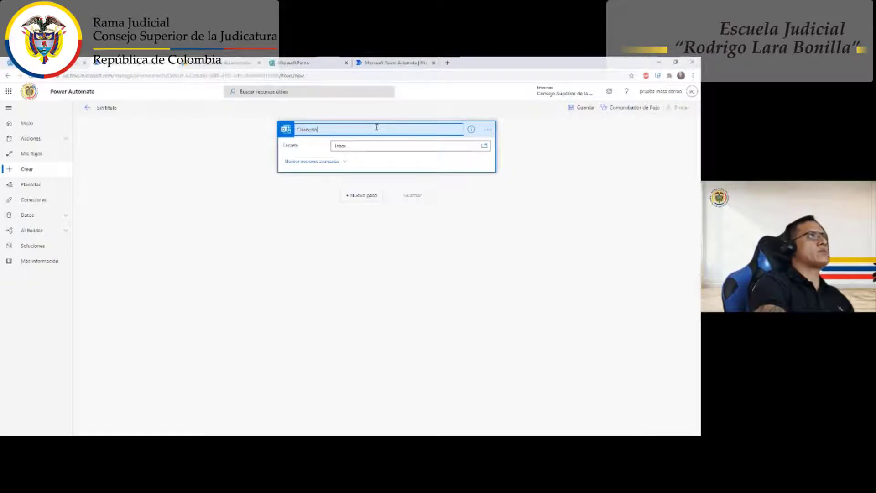
key("Escape")
left_click(488, 130)
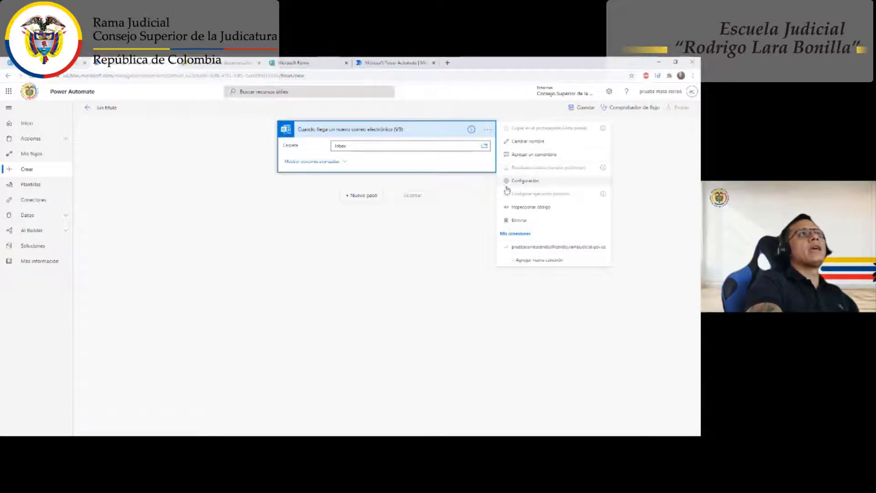
Delete the trigger and re-add Office 365 Outlook's 'Cuando llega un nuevo correo electrónico (V3)'.
left_click(520, 222)
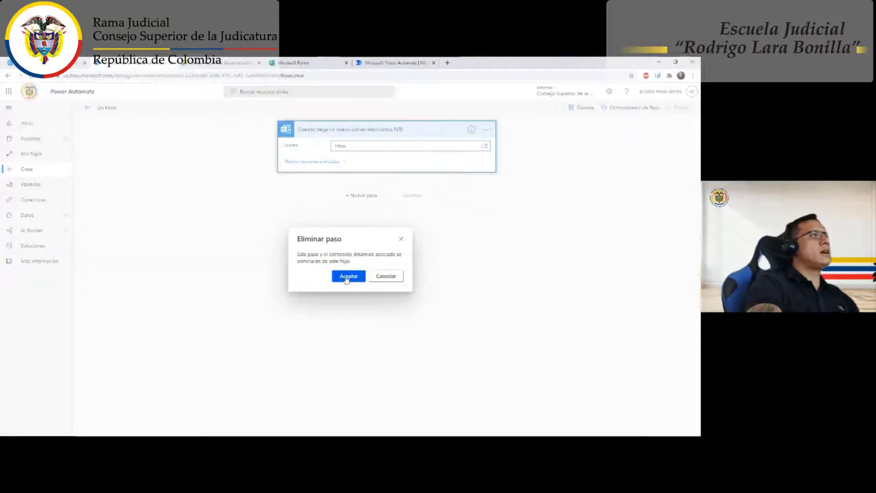
left_click(347, 278)
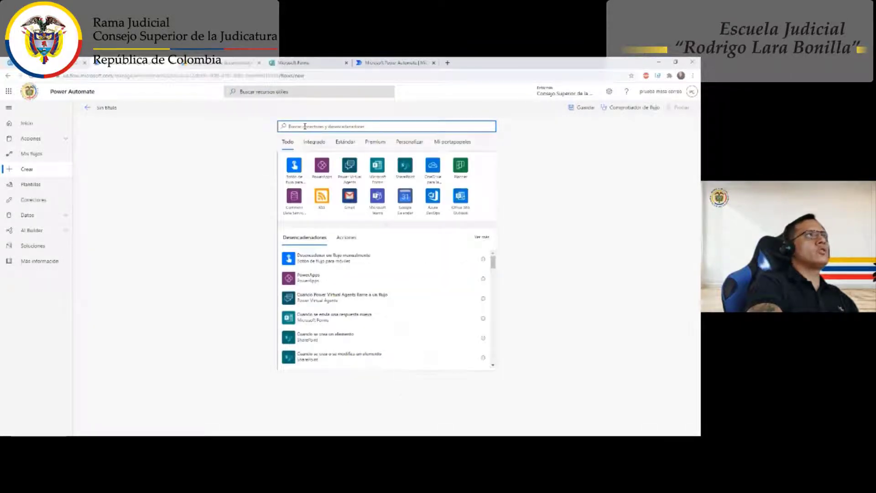
type("out")
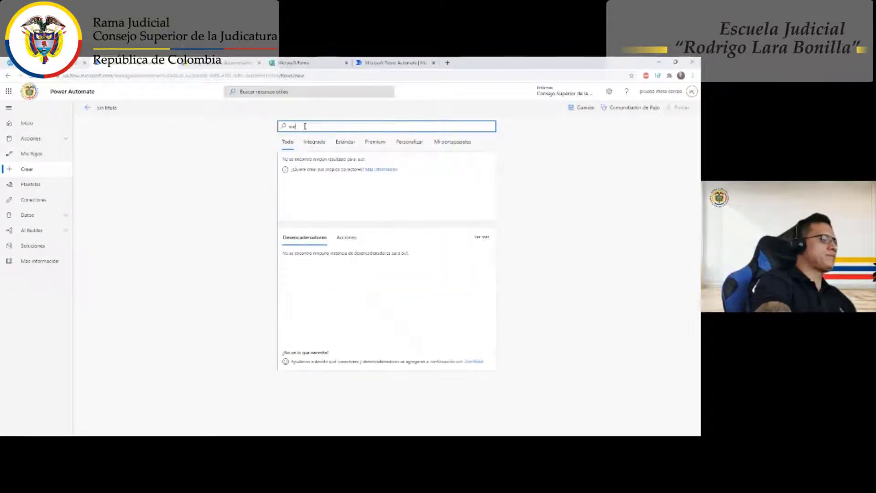
type("lo")
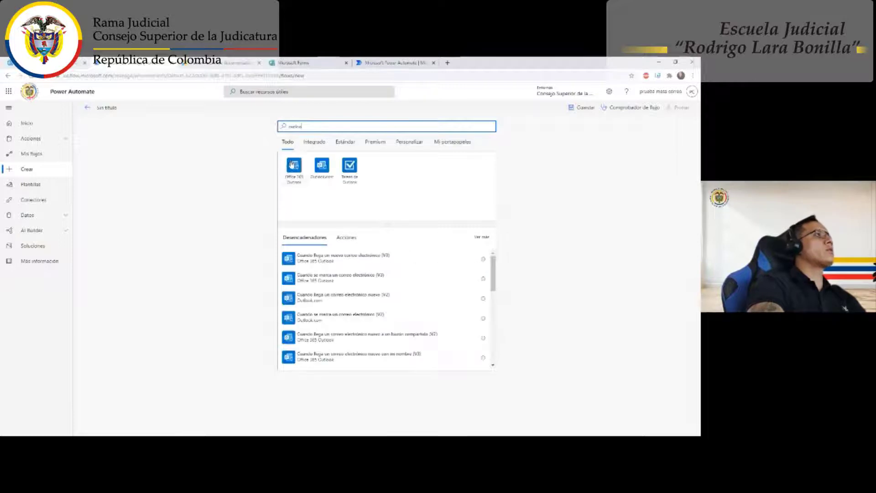
left_click(292, 164)
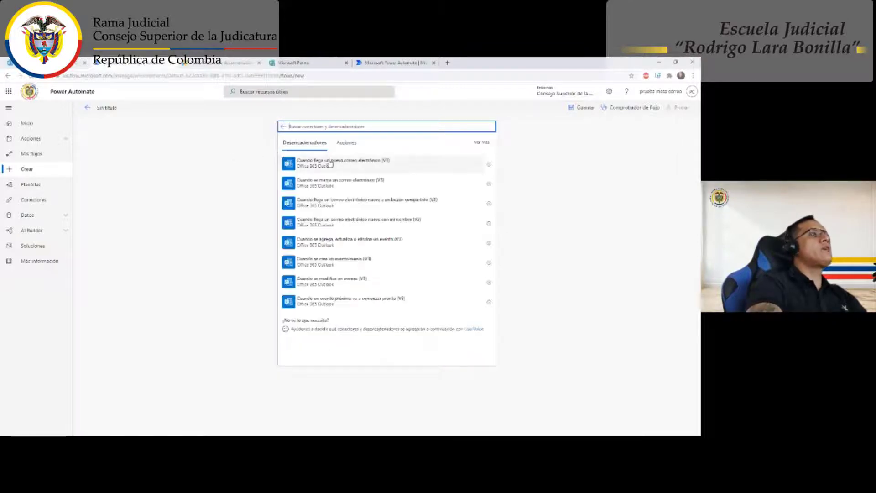
left_click(314, 170)
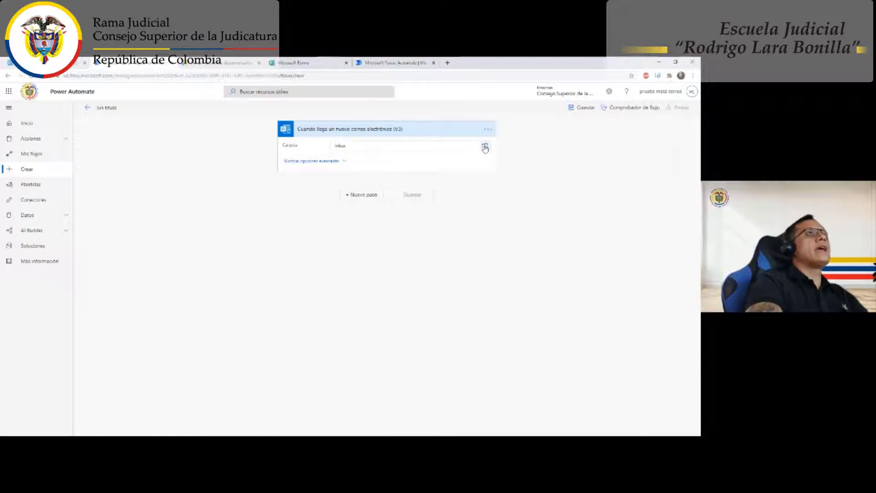
Check the Carpeta folder list, keep Inbox, and expand the trigger's advanced options.
left_click(485, 147)
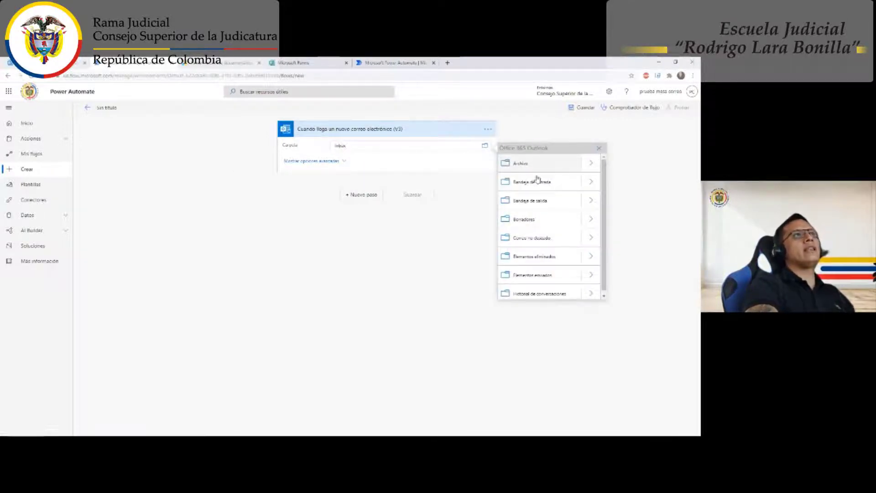
scroll(552, 186, "down", 1)
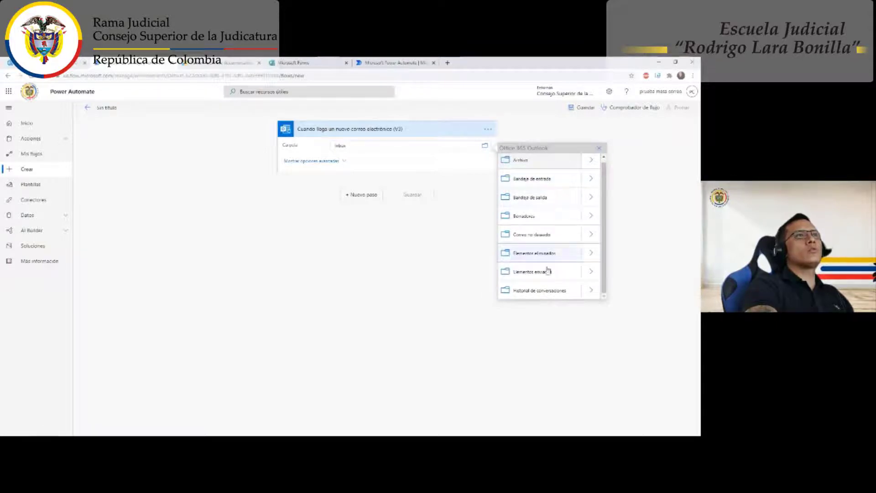
scroll(547, 276, "up", 1)
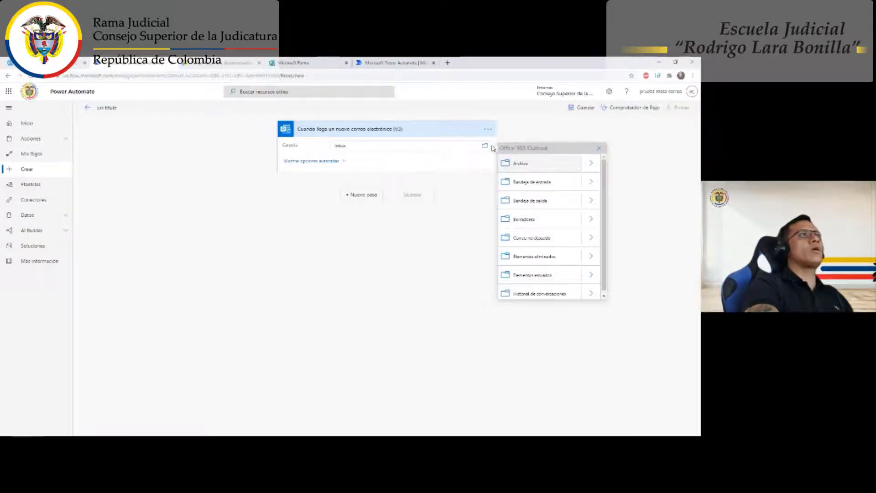
left_click(354, 163)
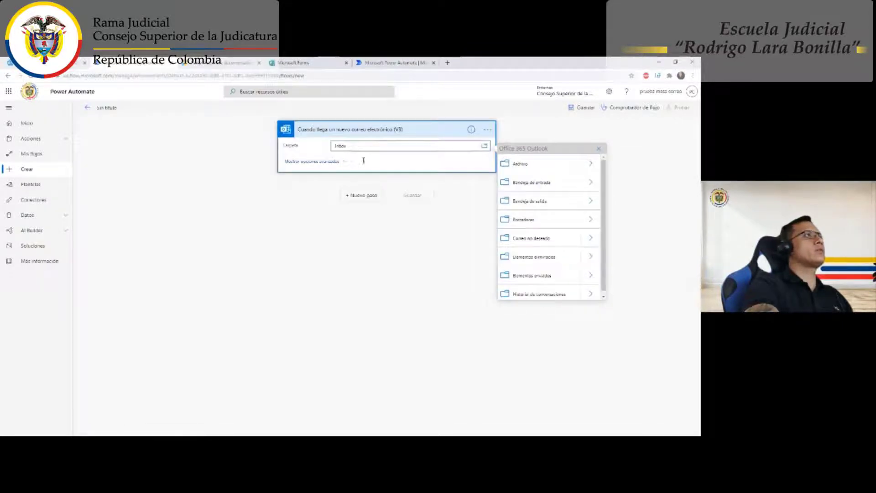
left_click(346, 162)
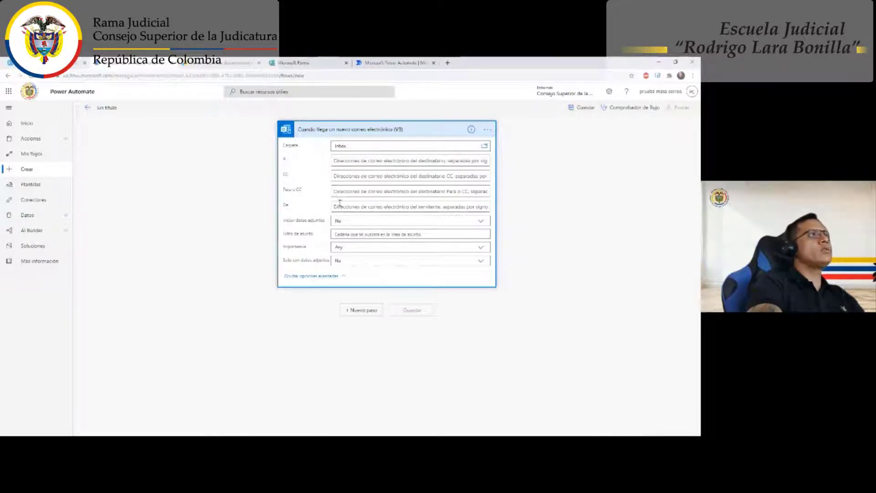
Leave the De and Para o CC filters empty.
left_click(359, 207)
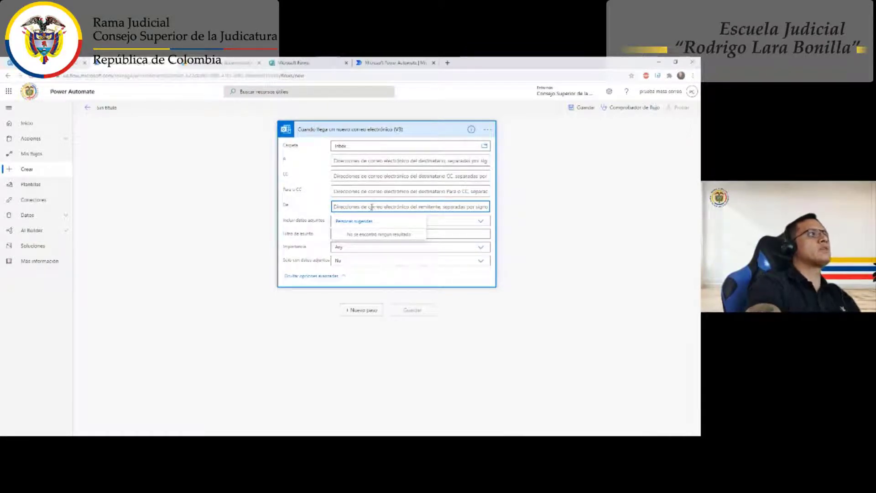
left_click(304, 192)
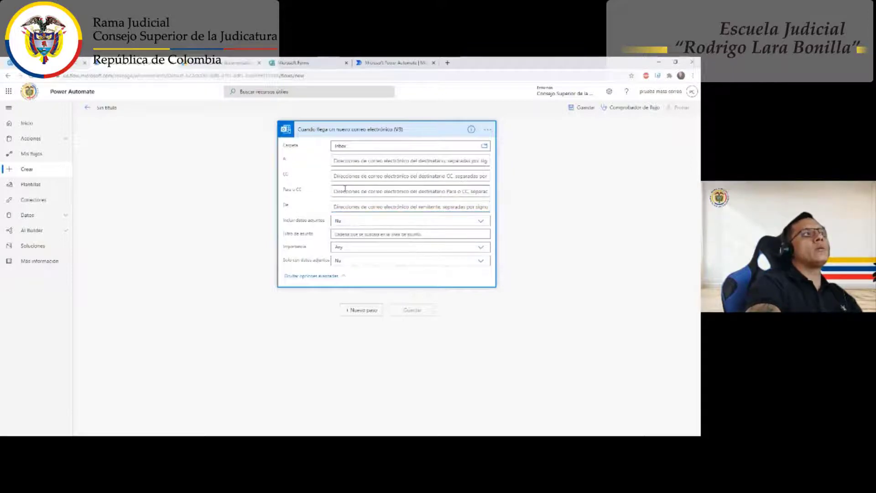
left_click(345, 191)
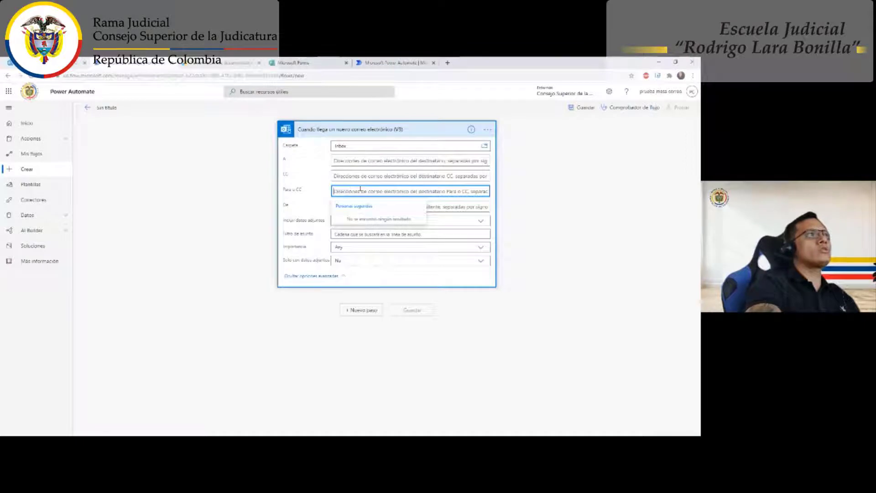
left_click(303, 195)
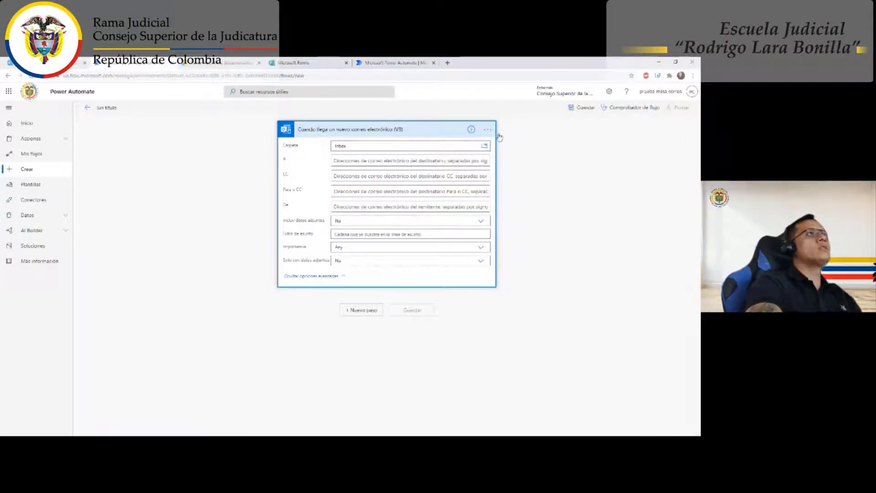
Collapse the new-email trigger card to its title.
left_click(420, 132)
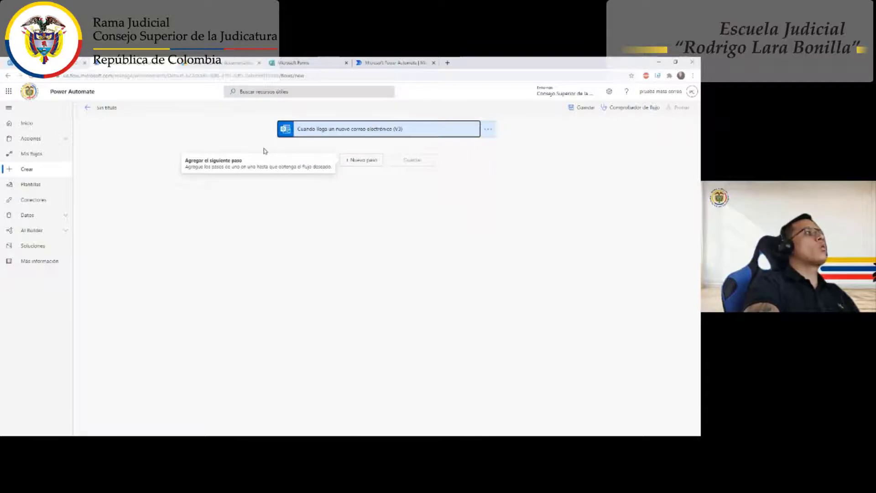
double_click(241, 160)
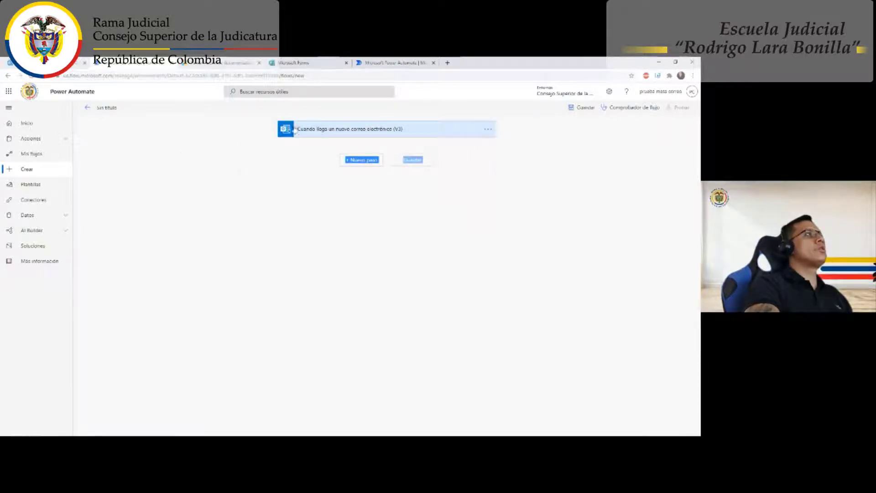
left_click(315, 191)
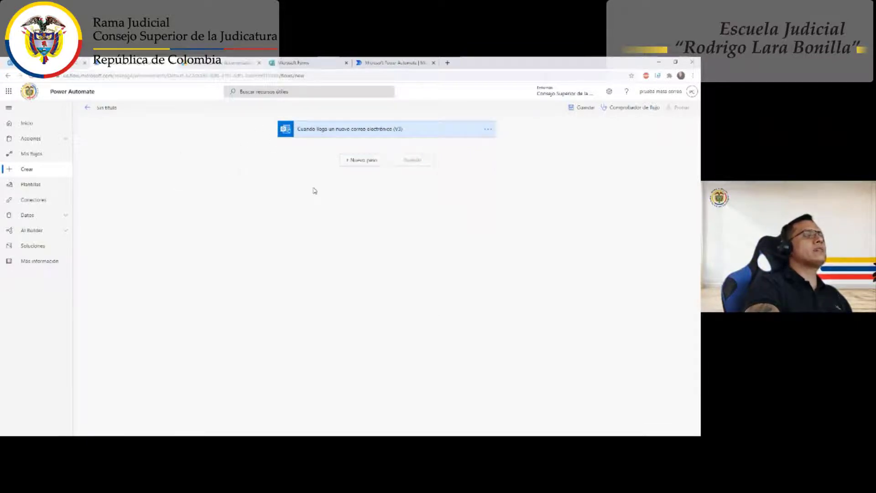
Add a new step below the trigger and search actions for 'agreexcel'.
left_click(346, 163)
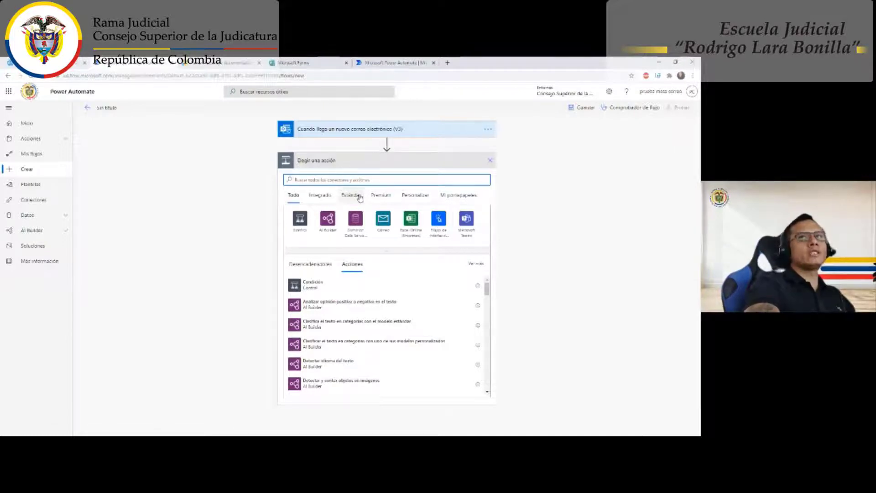
type("agre")
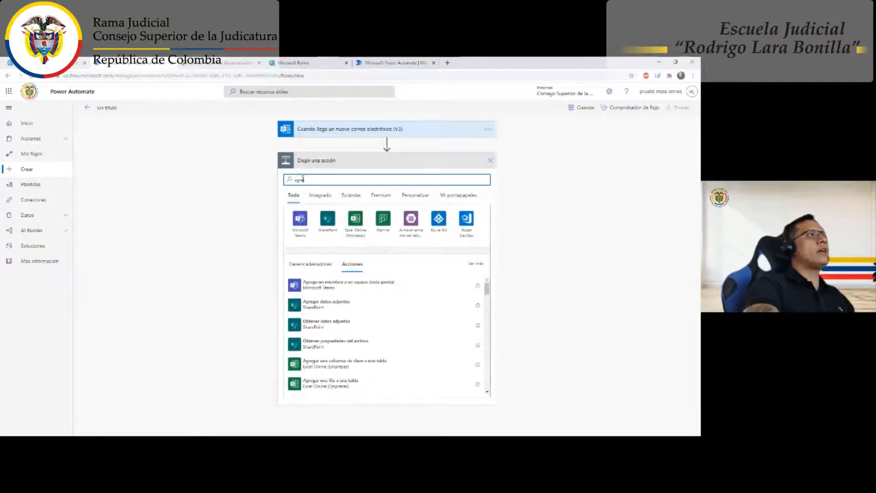
type("excel")
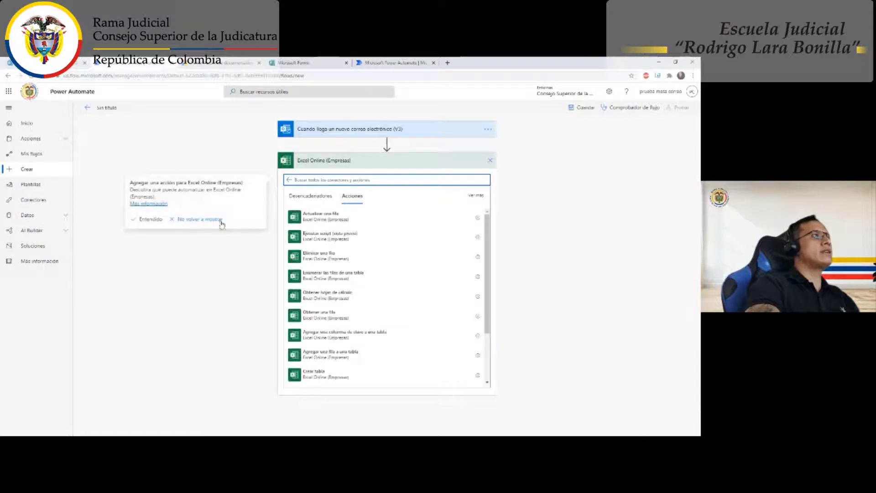
Pick 'Agregar una fila a una tabla' from the Excel Online (Empresas) actions.
left_click(186, 149)
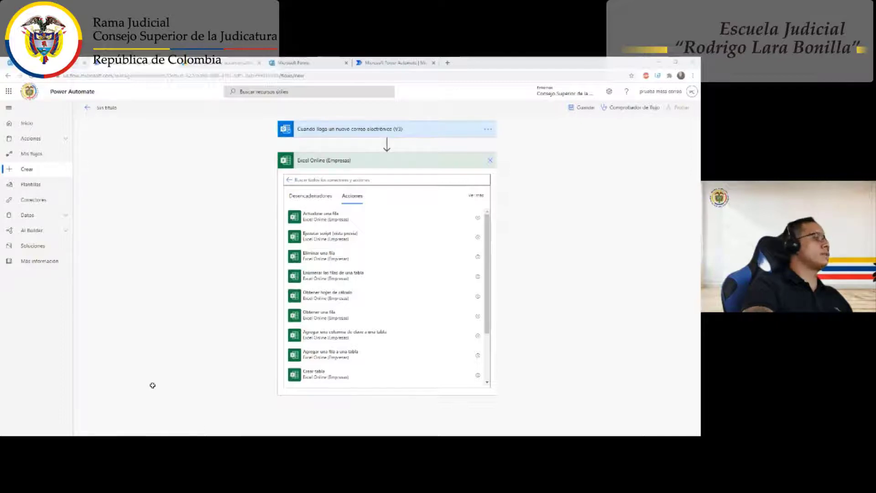
left_click(315, 183)
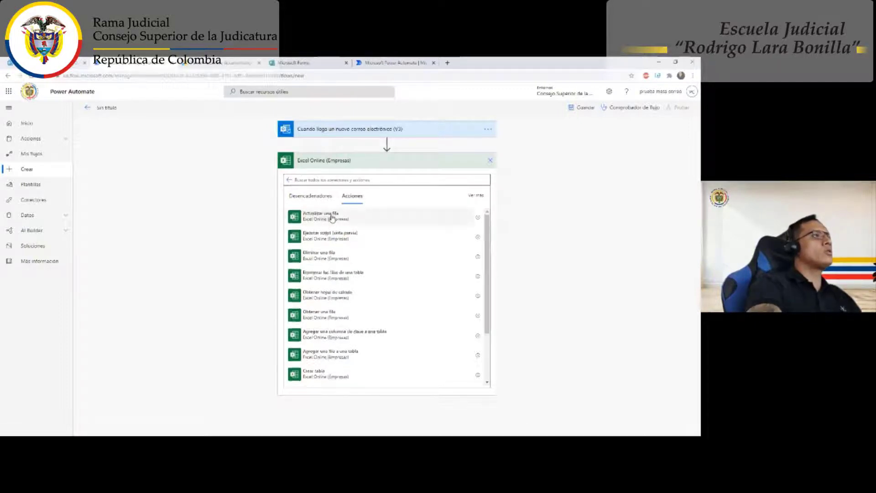
scroll(332, 221, "down", 3)
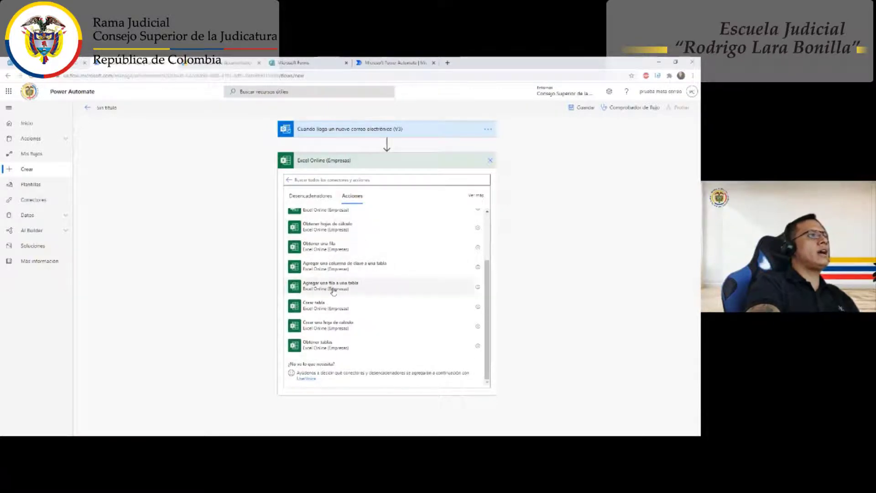
scroll(333, 292, "up", 3)
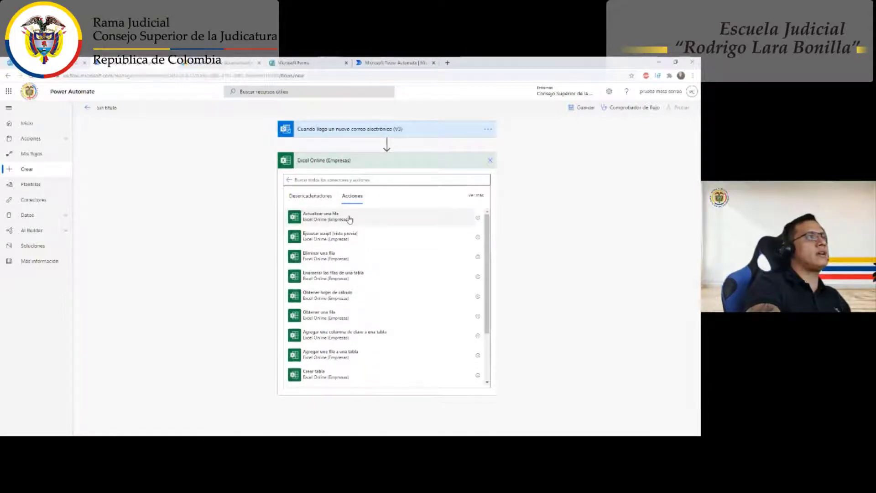
scroll(322, 224, "down", 1)
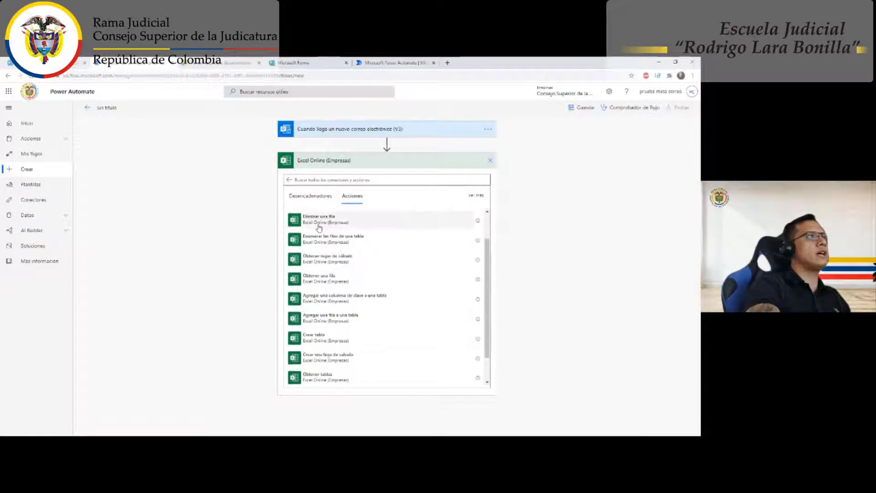
scroll(327, 244, "down", 3)
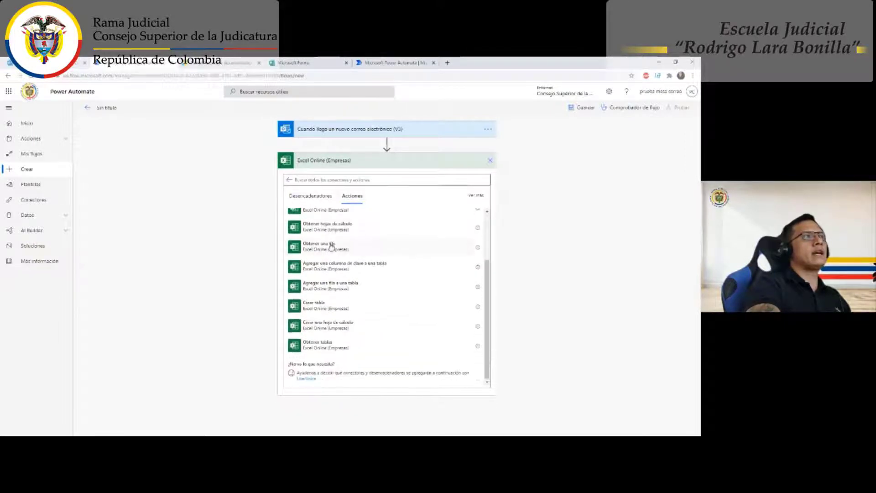
scroll(327, 243, "up", 3)
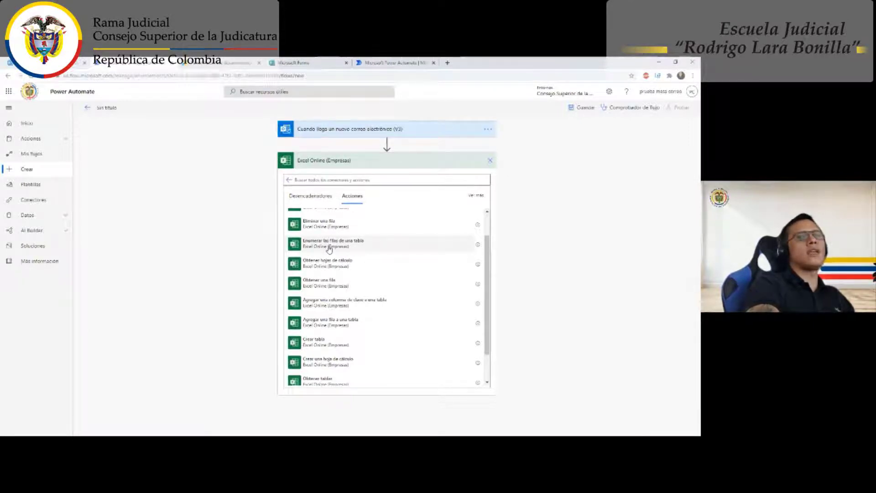
scroll(333, 254, "down", 1)
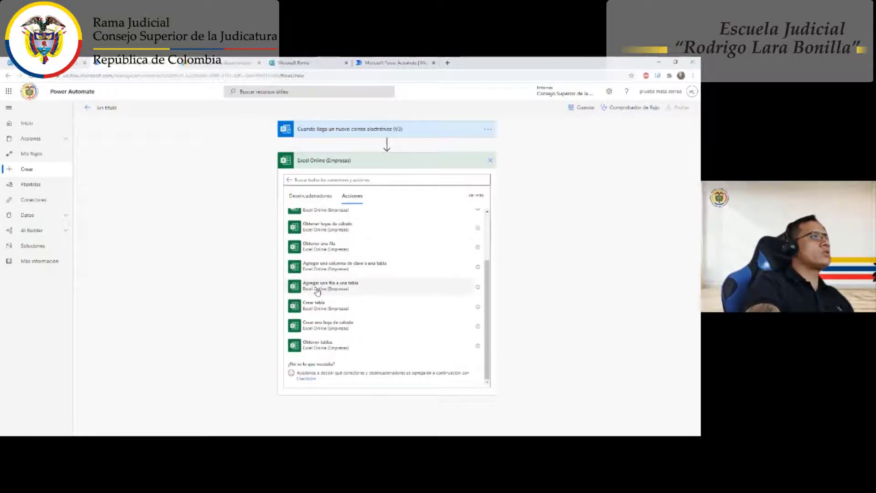
left_click(334, 287)
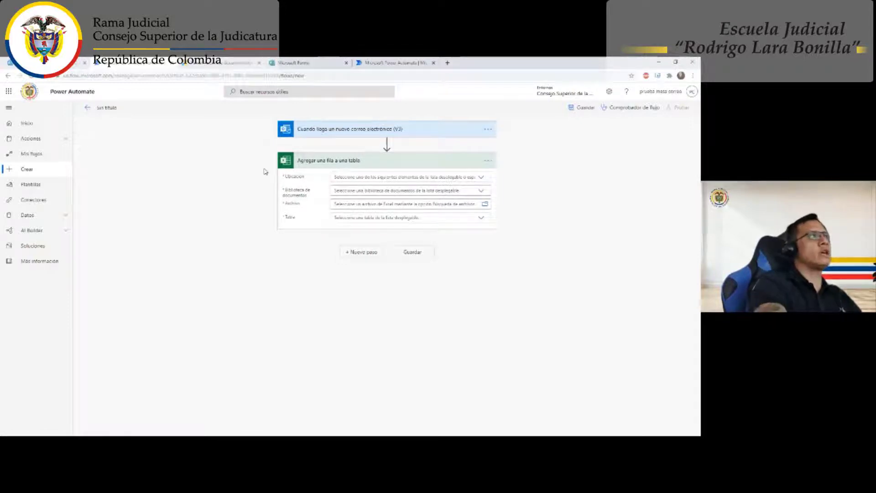
Set the Excel action's Ubicación to OneDrive for Business.
left_click(482, 177)
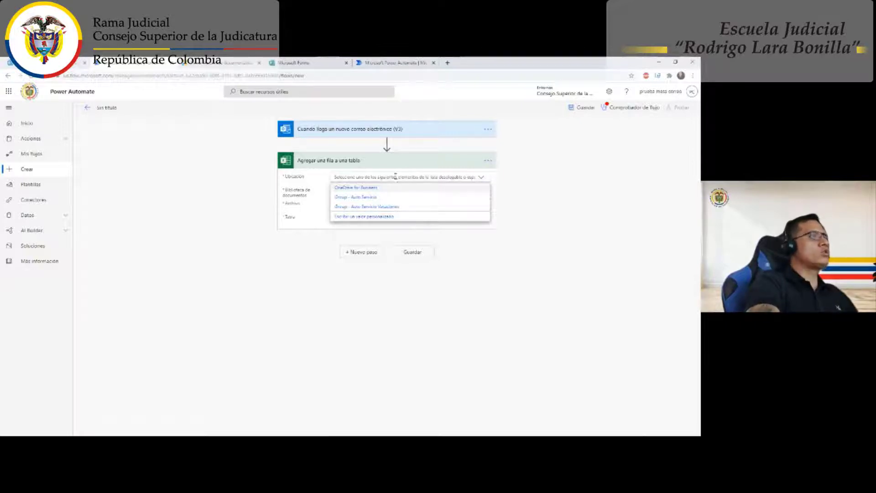
key("alt+Tab")
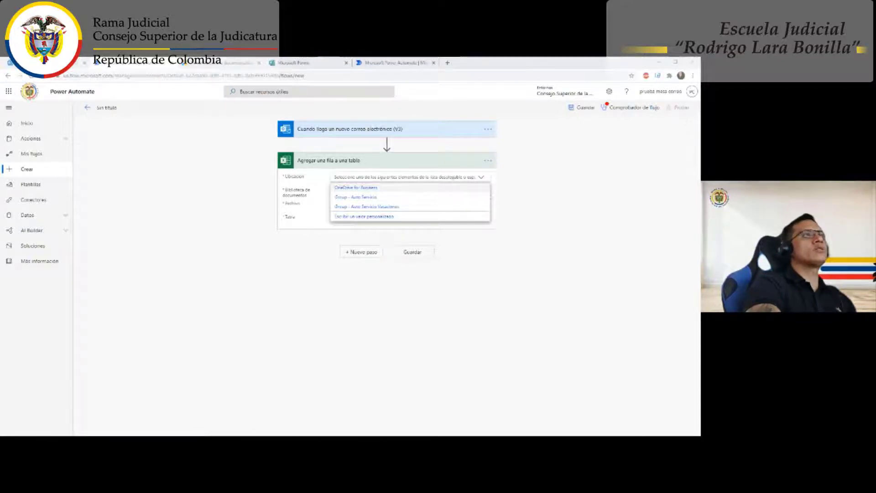
left_click(344, 218)
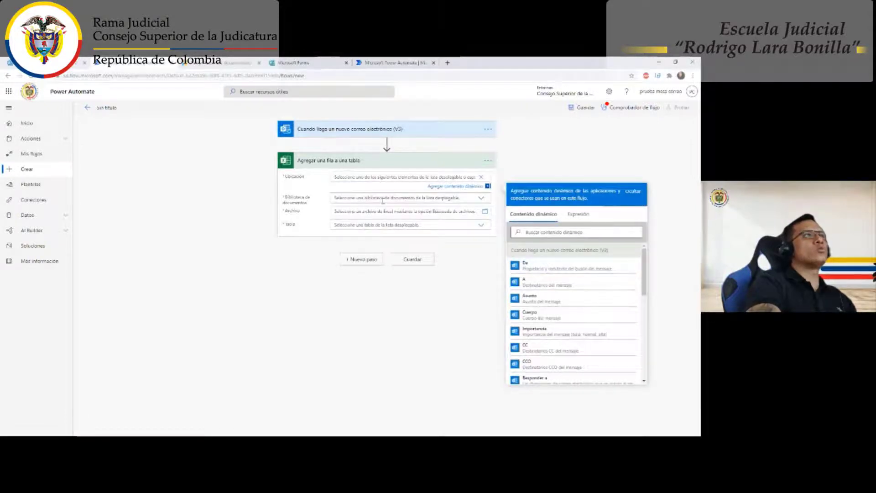
left_click(481, 179)
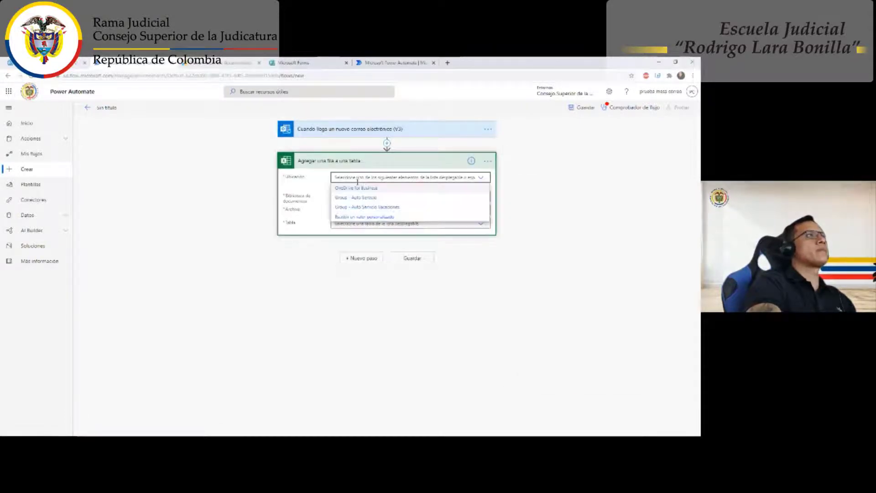
left_click(363, 190)
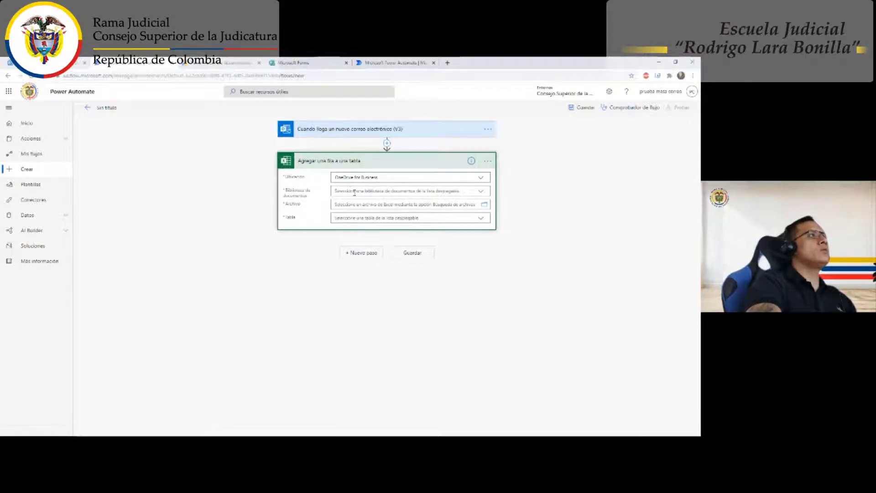
Choose OneDrive as the document library and browse for the Excel file.
left_click(346, 191)
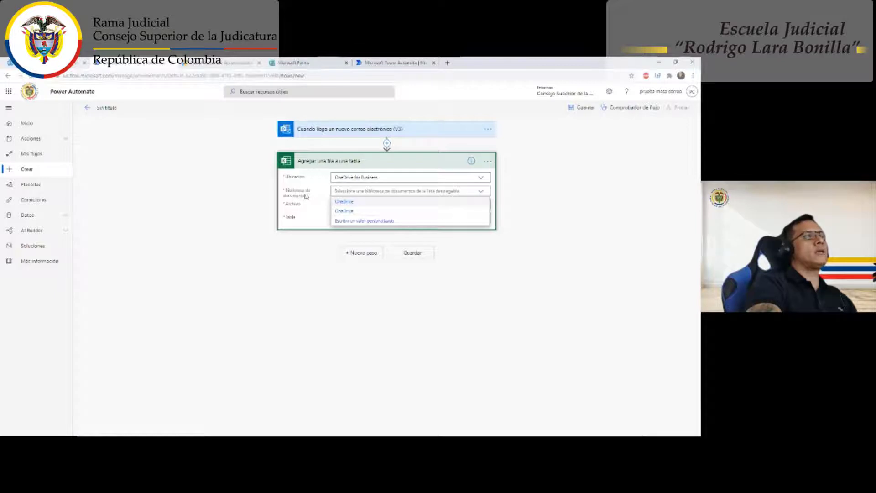
left_click(358, 211)
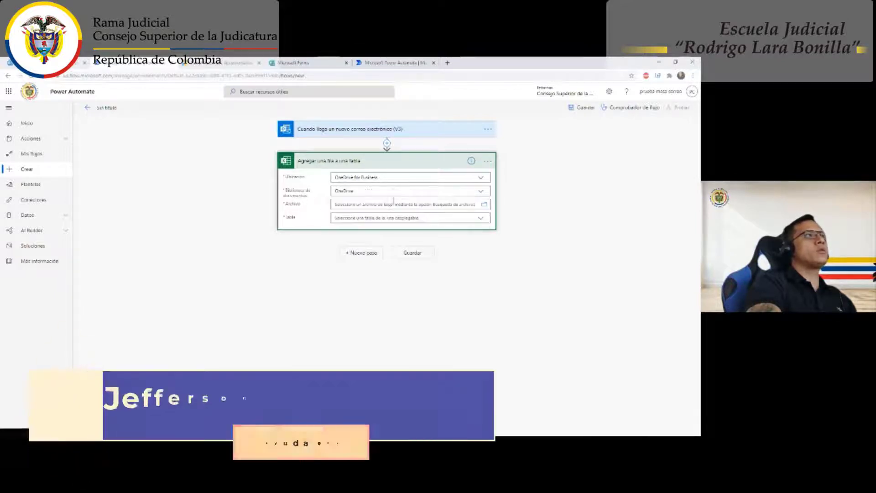
left_click(356, 204)
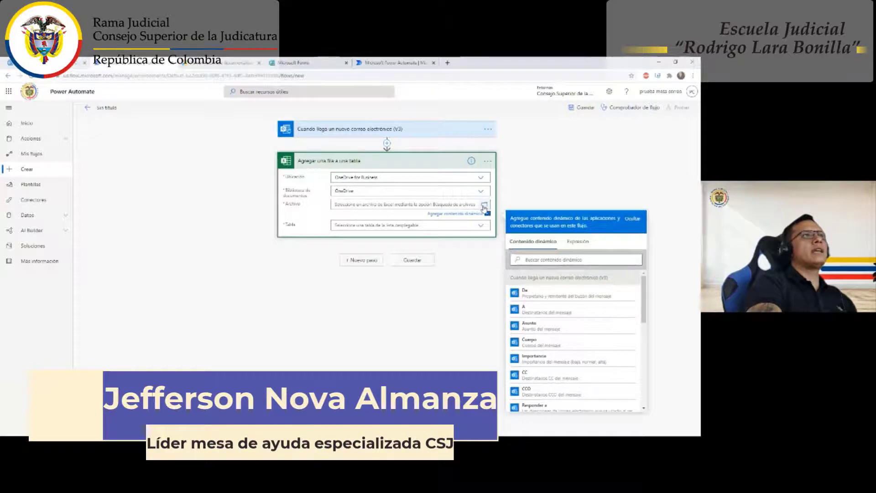
left_click(484, 205)
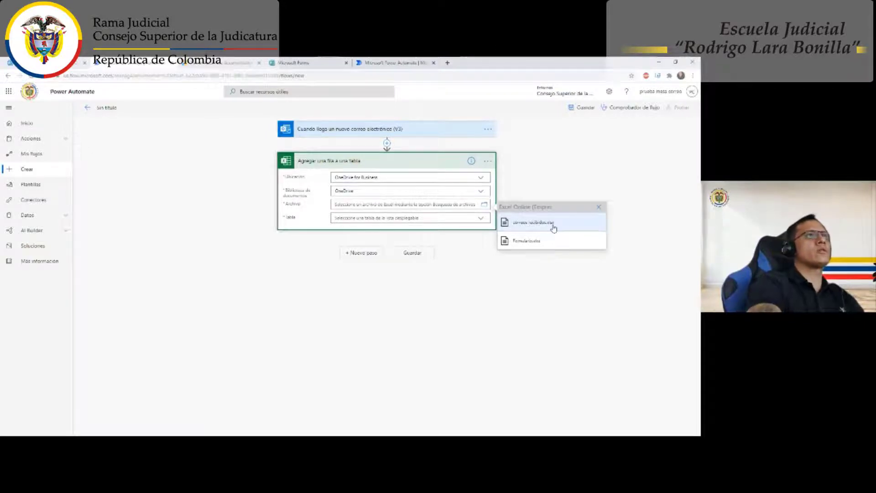
Select 'correos recibidos.xlsx' and its 'correos' table for the row.
left_click(529, 223)
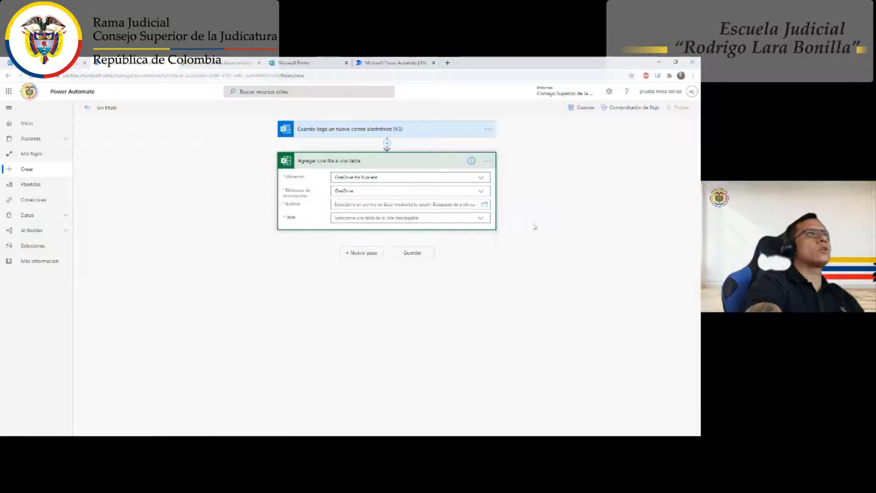
left_click(450, 223)
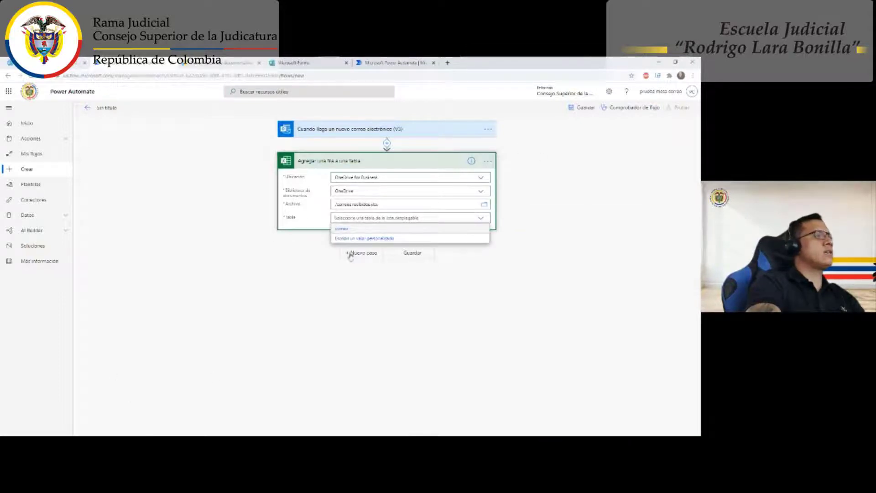
left_click(350, 230)
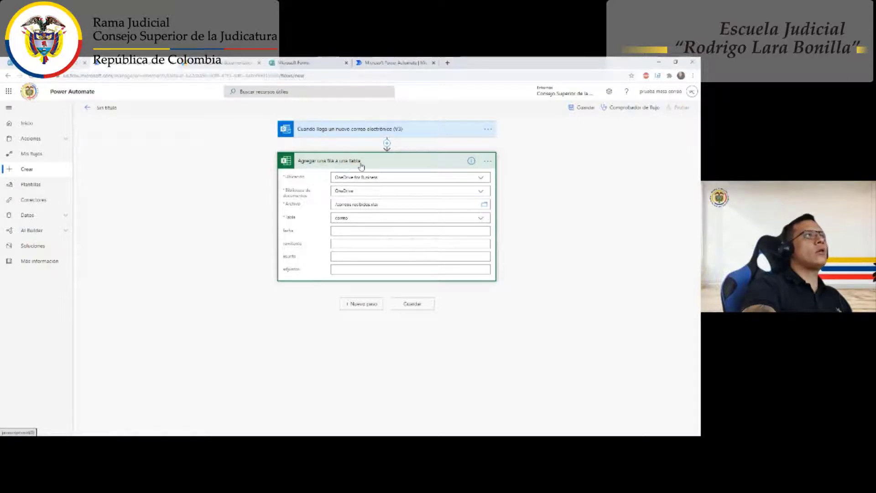
Replace a typed 12/1 date in fecha with the email's Hora de recepción.
left_click(343, 229)
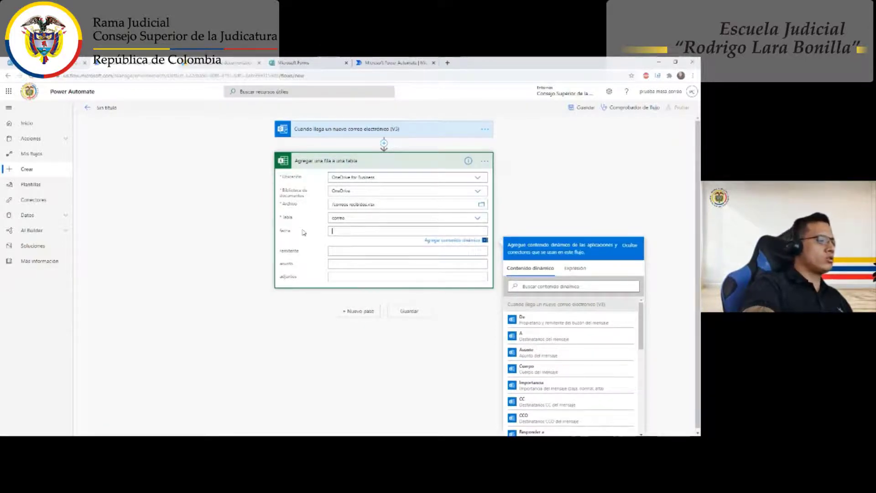
type("12/")
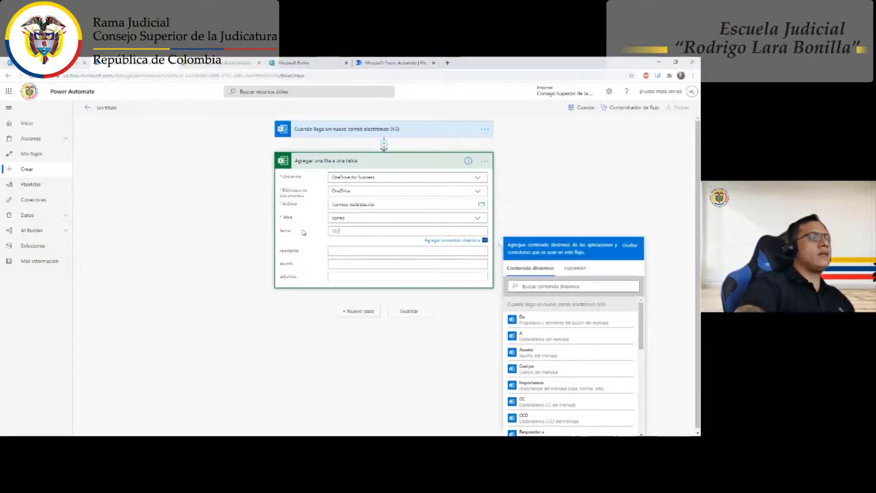
type("1")
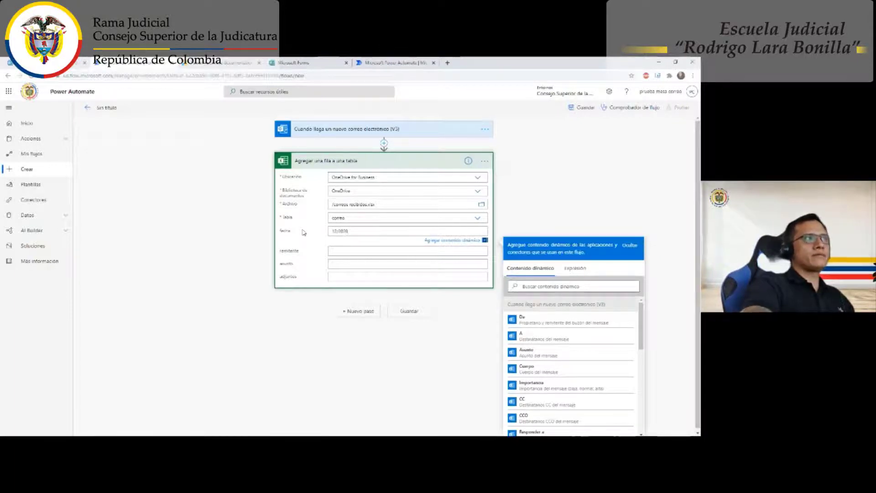
left_click_drag(349, 232, 309, 230)
key("BackSpace")
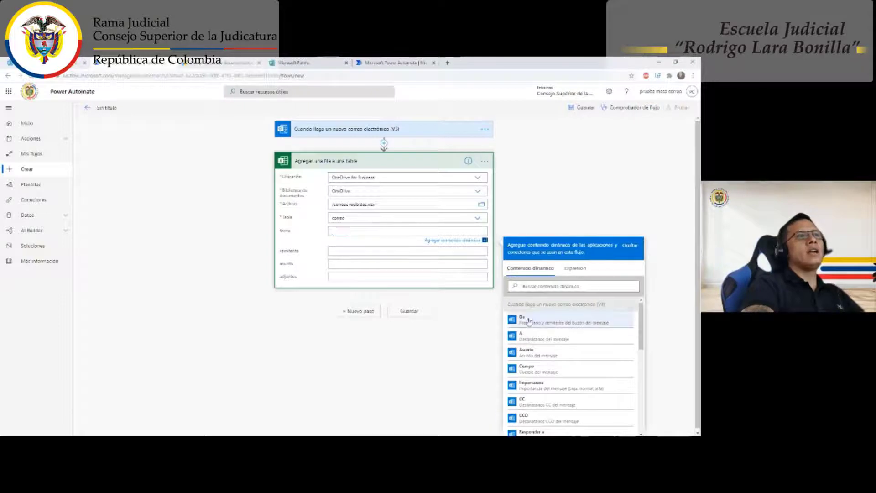
scroll(532, 351, "down", 5)
scroll(532, 351, "down", 2)
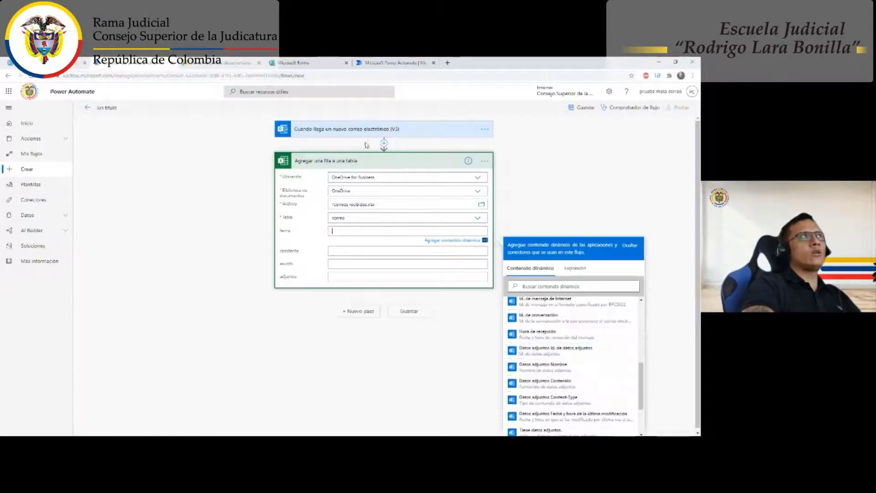
scroll(539, 334, "up", 3)
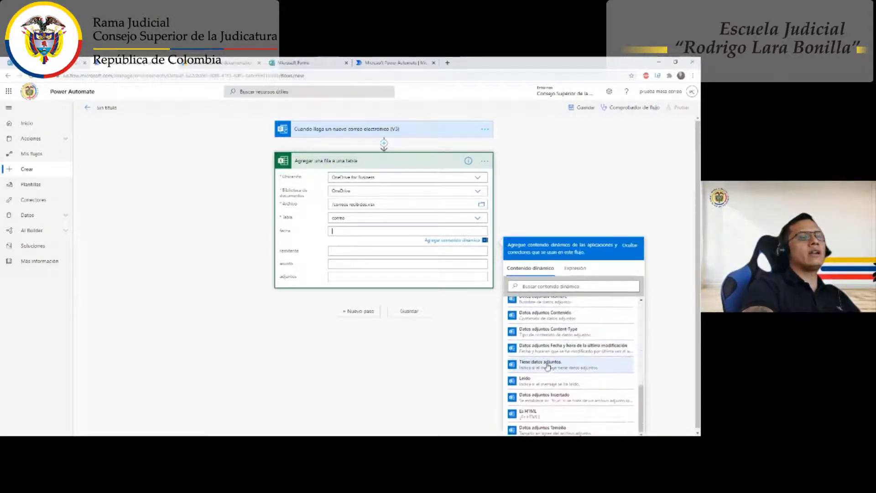
scroll(546, 390, "up", 5)
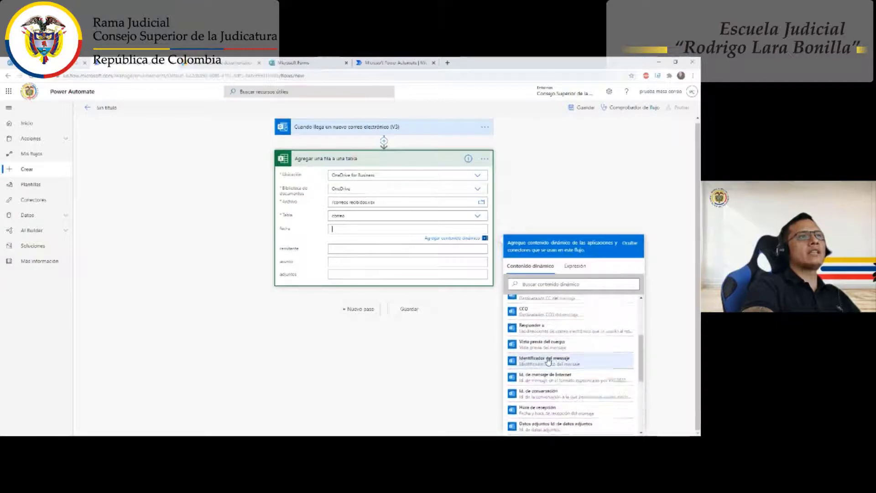
scroll(548, 332, "down", 2)
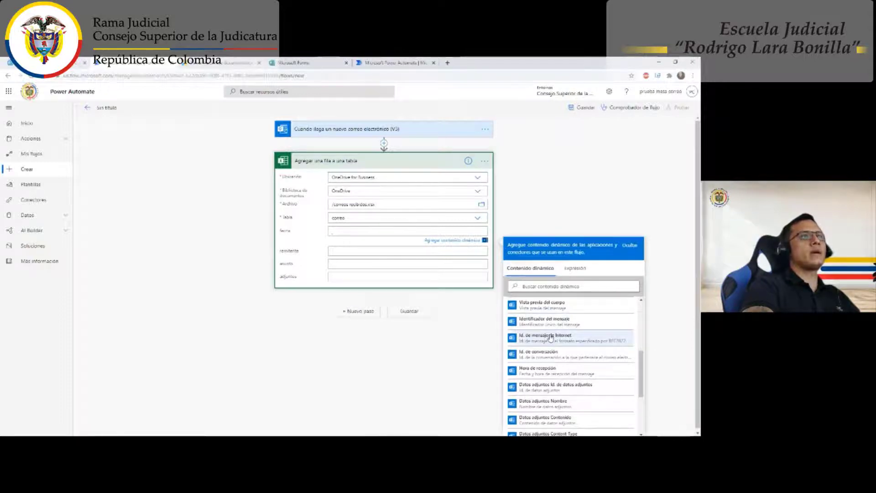
scroll(554, 333, "up", 3)
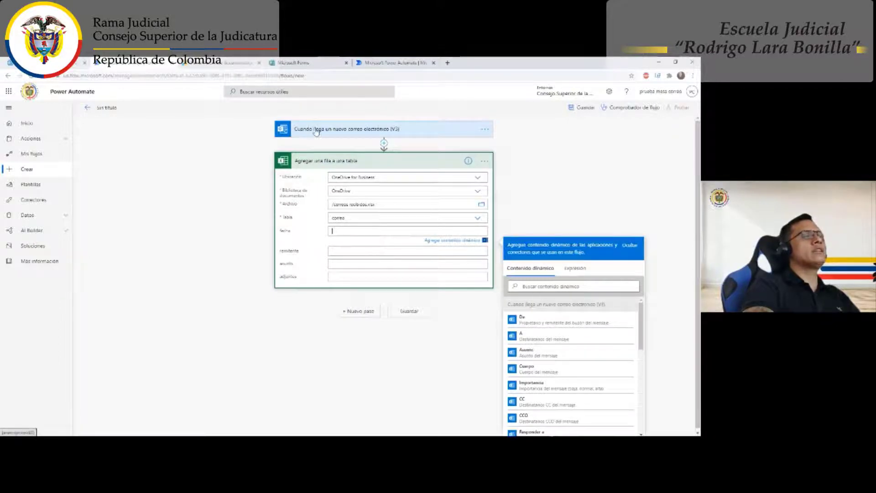
scroll(527, 319, "down", 1)
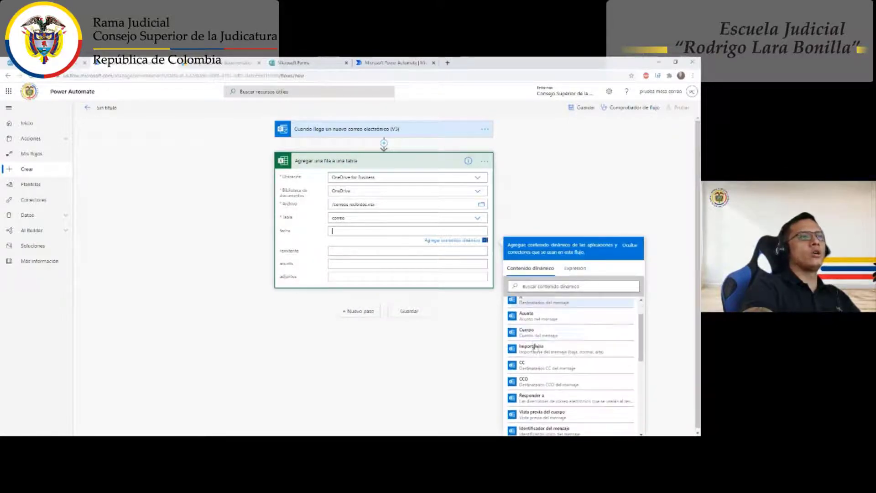
scroll(541, 343, "down", 3)
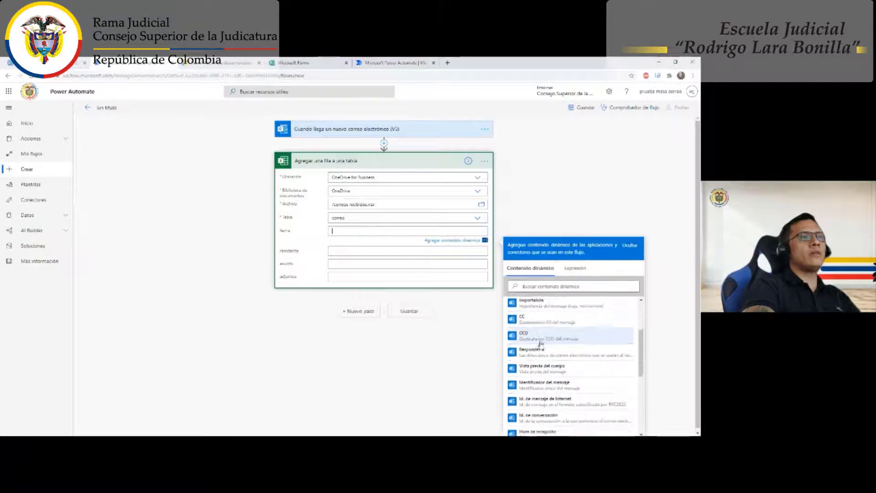
scroll(540, 343, "down", 2)
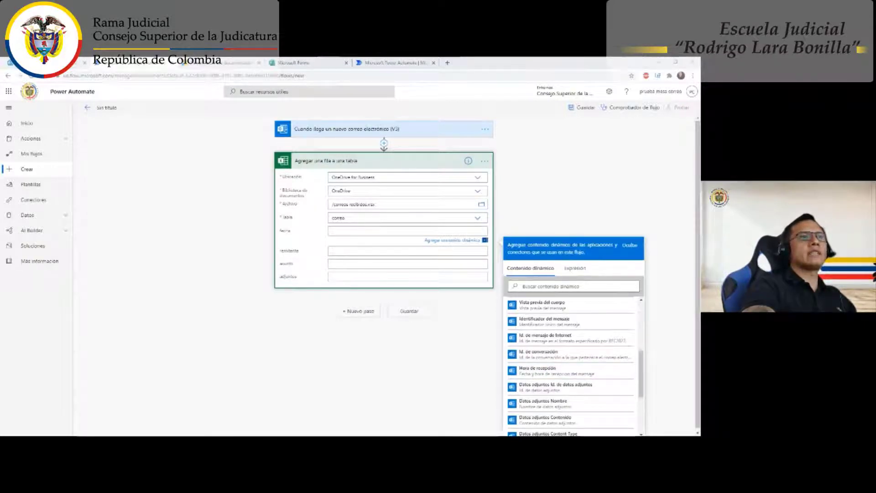
left_click(537, 372)
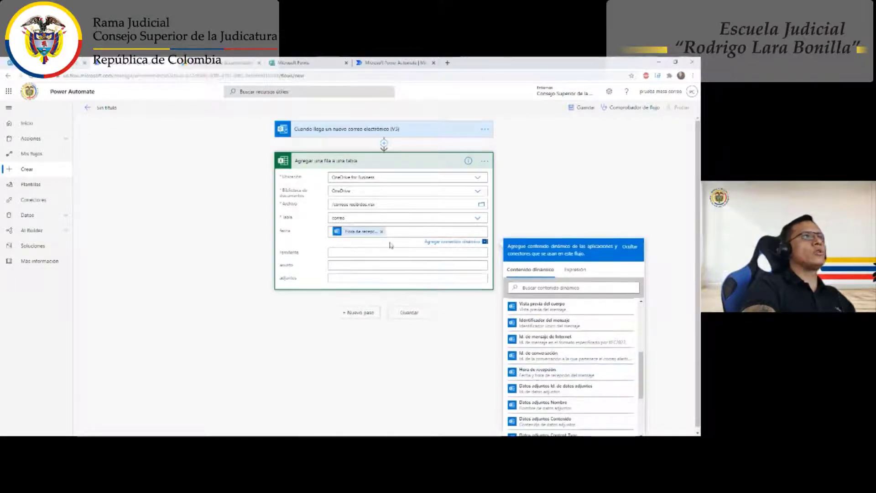
Map remitente to the email's De and asunto to its Asunto.
left_click(345, 252)
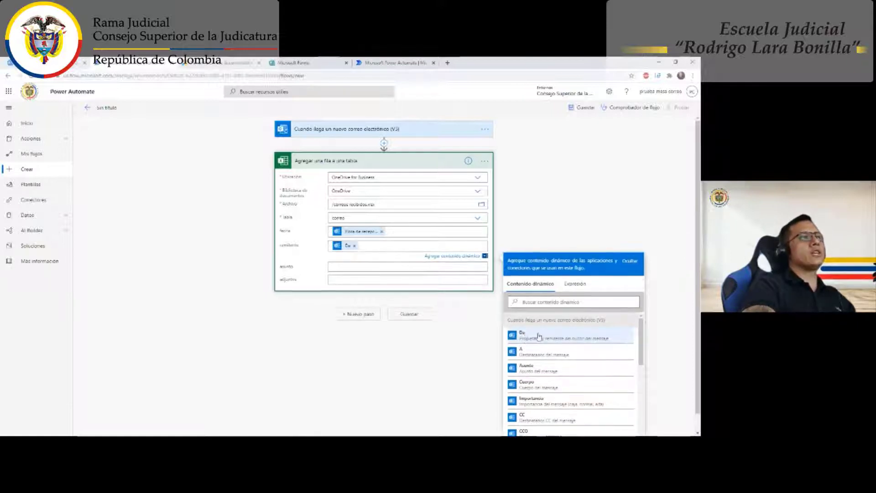
left_click(527, 337)
left_click(349, 266)
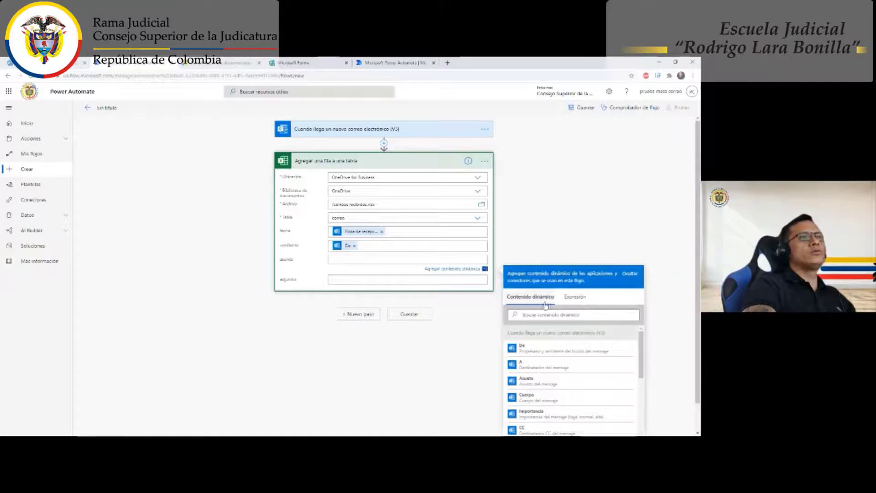
left_click(532, 384)
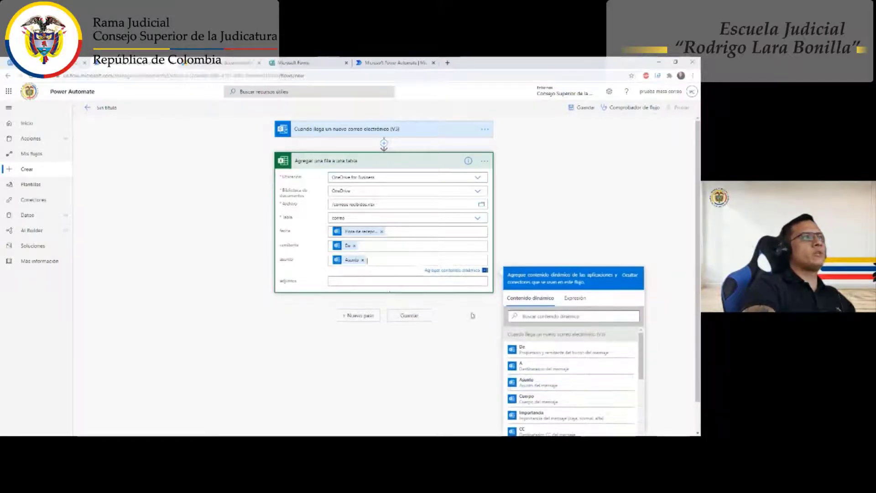
Map adjuntos to the email's Tiene datos adjuntos value.
left_click(345, 282)
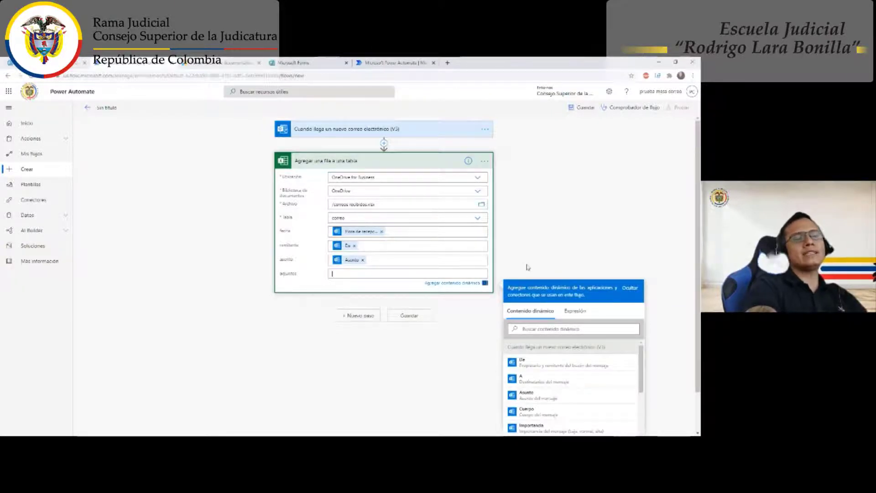
scroll(610, 258, "down", 1)
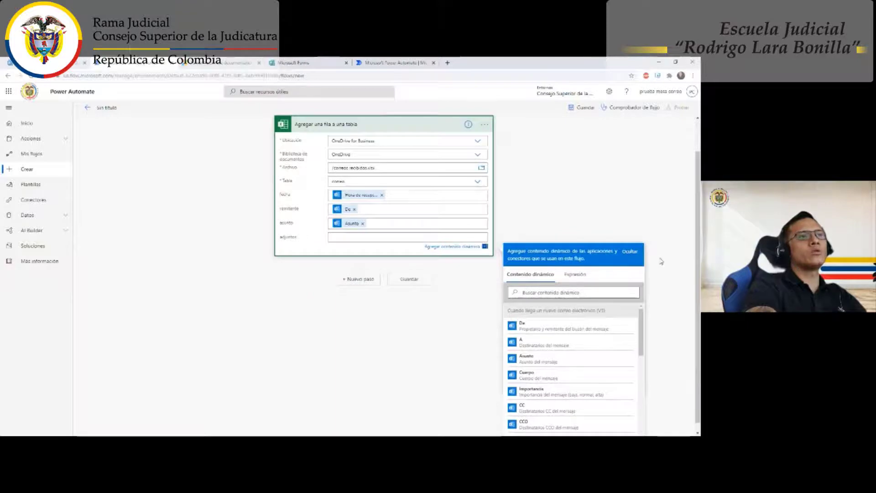
scroll(561, 328, "down", 5)
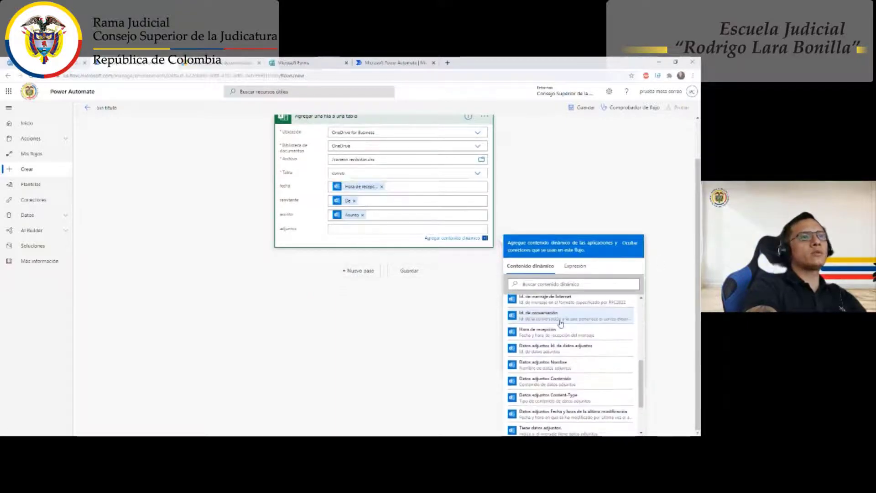
scroll(559, 329, "down", 1)
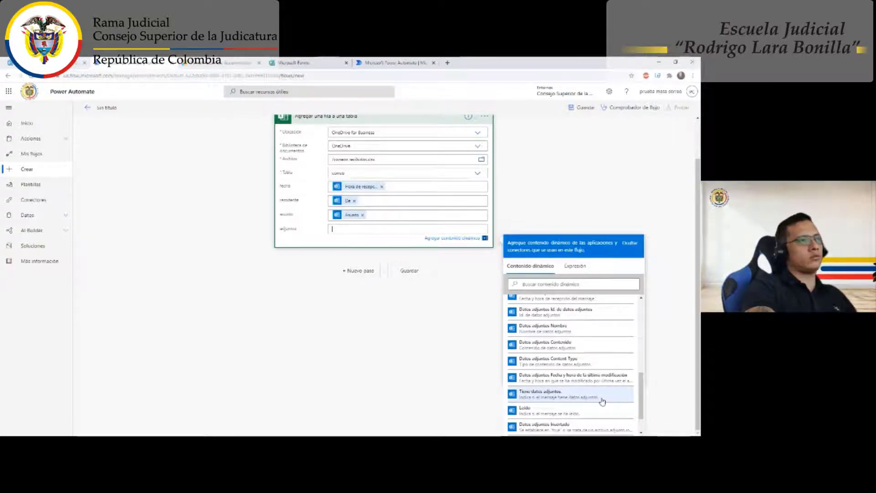
left_click(540, 286)
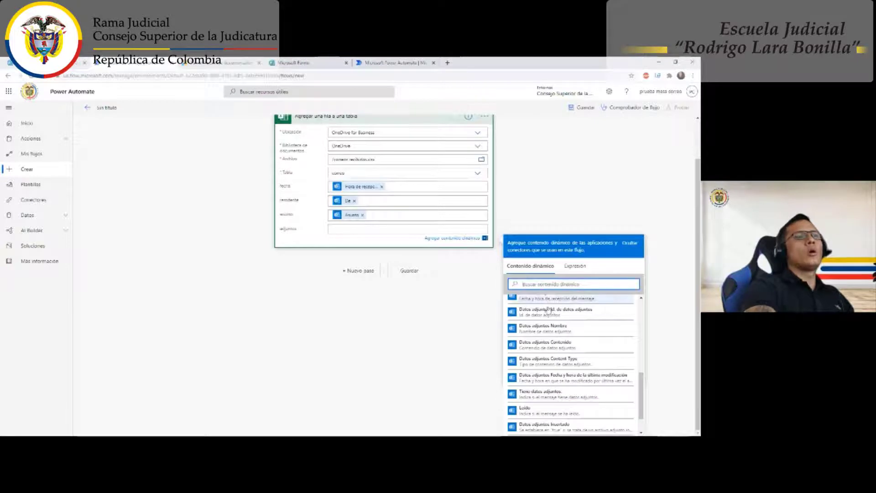
left_click(553, 397)
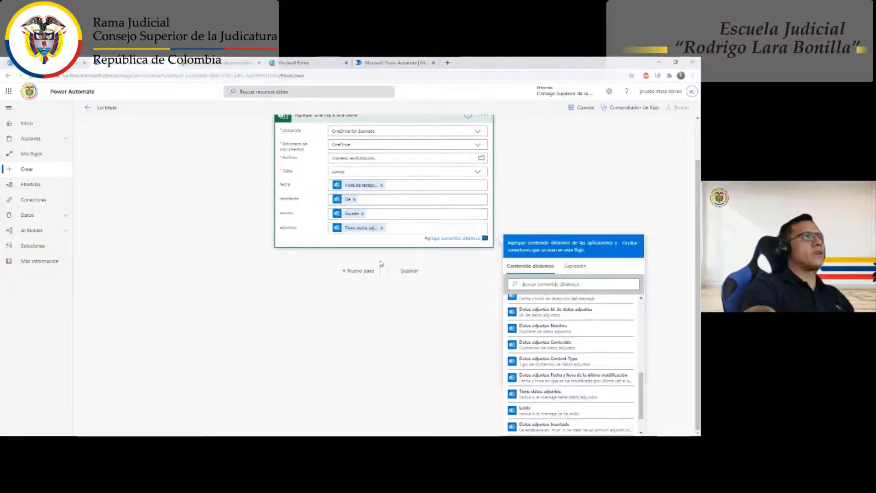
scroll(381, 255, "up", 2)
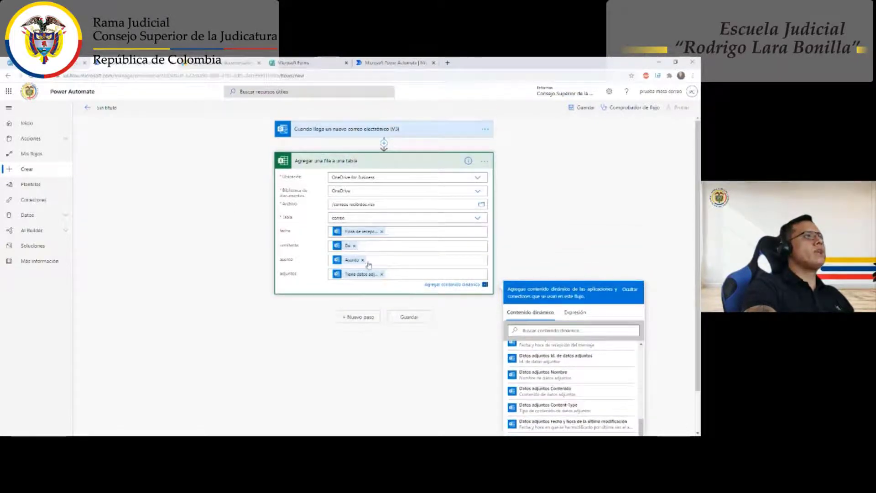
Close the dynamic content list and tip, then start renaming 'Sin título' by typing 'clujo1'.
left_click(245, 241)
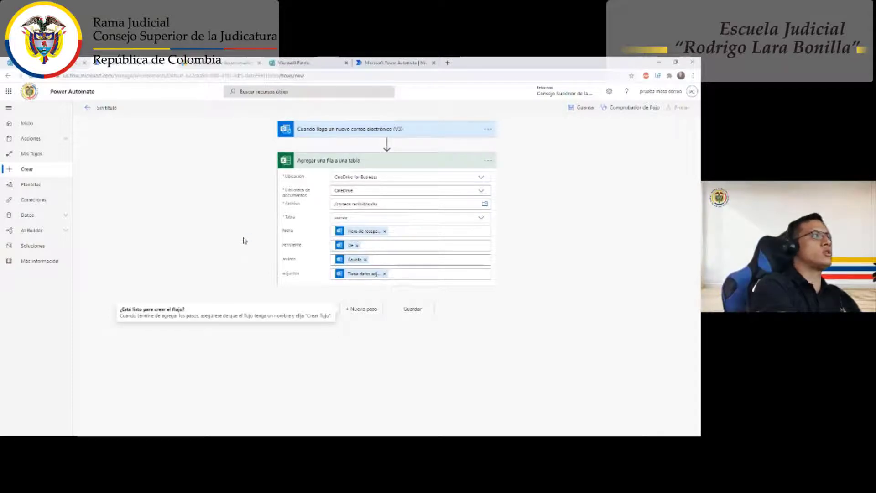
left_click(178, 206)
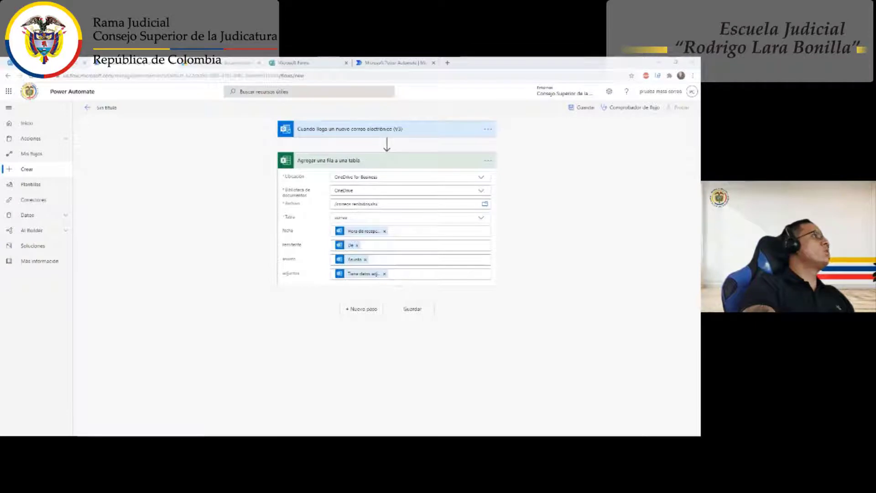
left_click(111, 109)
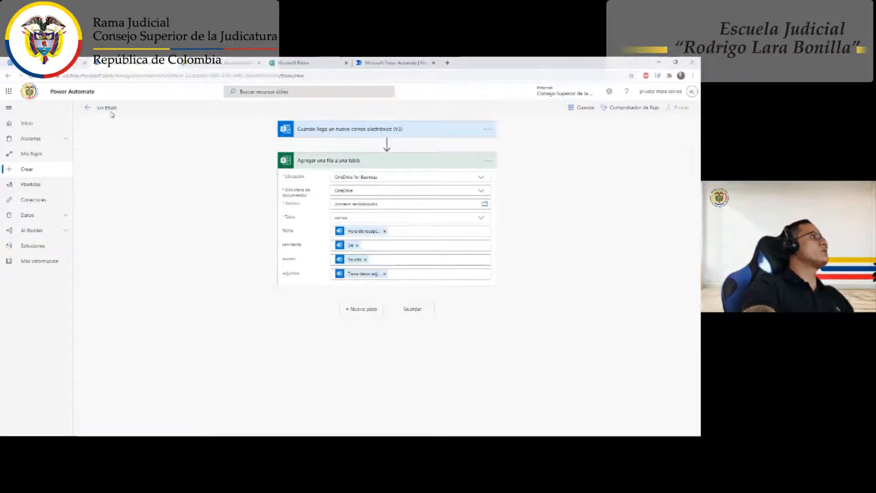
type("c")
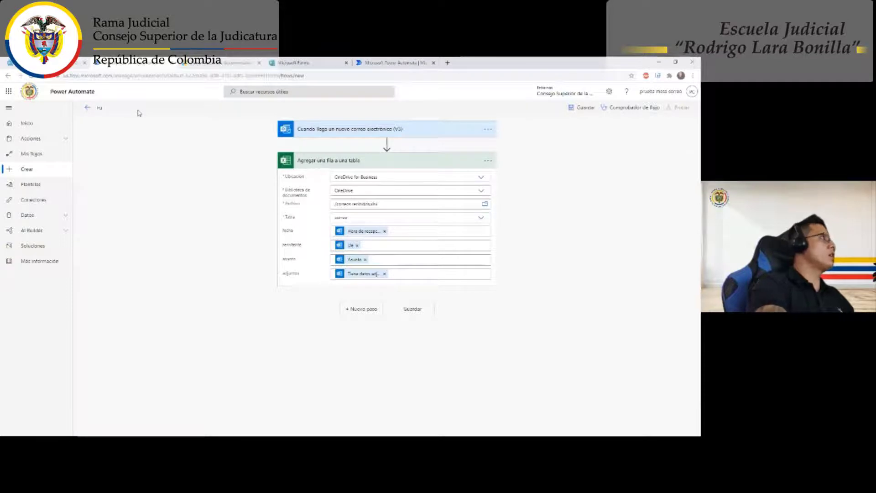
type("lujo1")
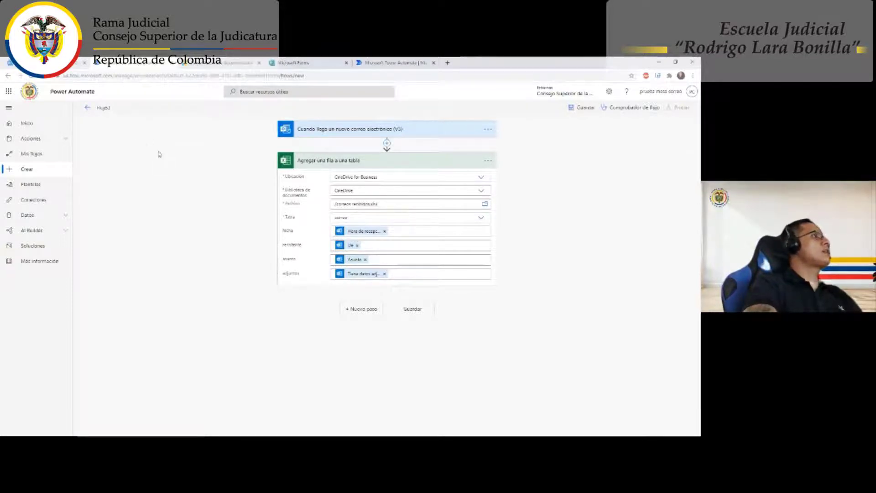
Save the renamed Flujo3 flow.
left_click(584, 110)
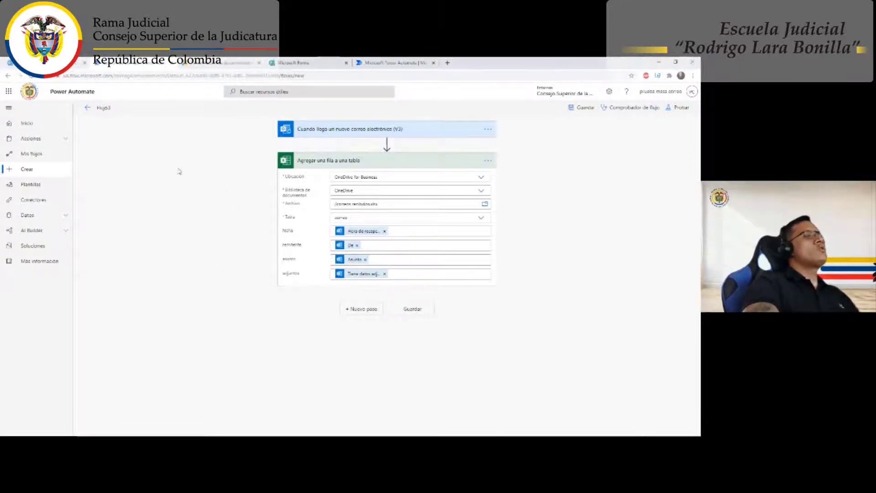
Check the Outlook inbox is empty, then return to the Flujo3 editor tab.
left_click(37, 64)
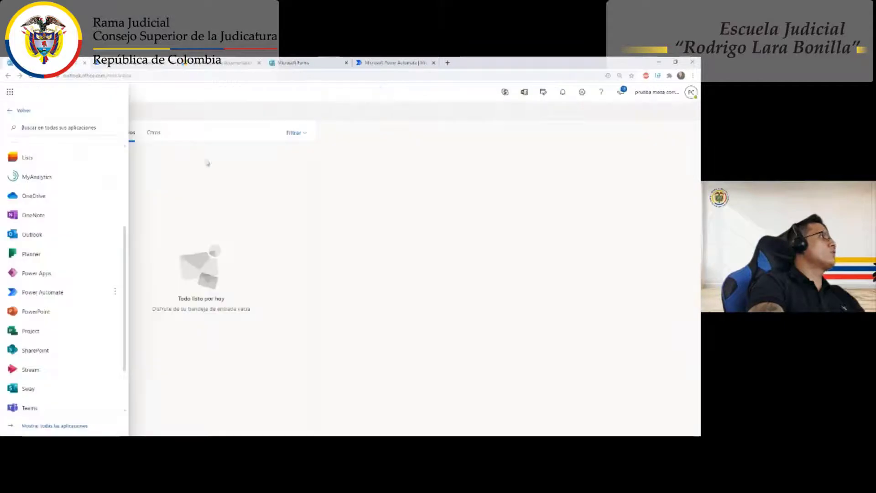
left_click(204, 176)
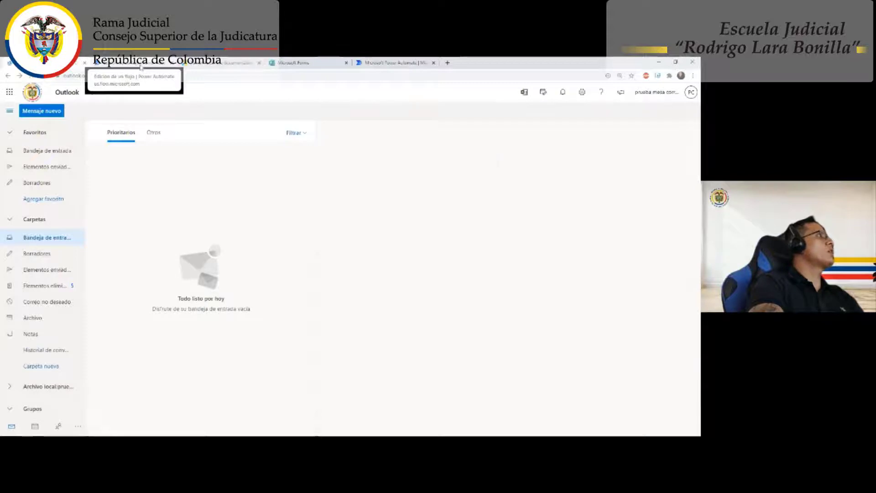
left_click(141, 67)
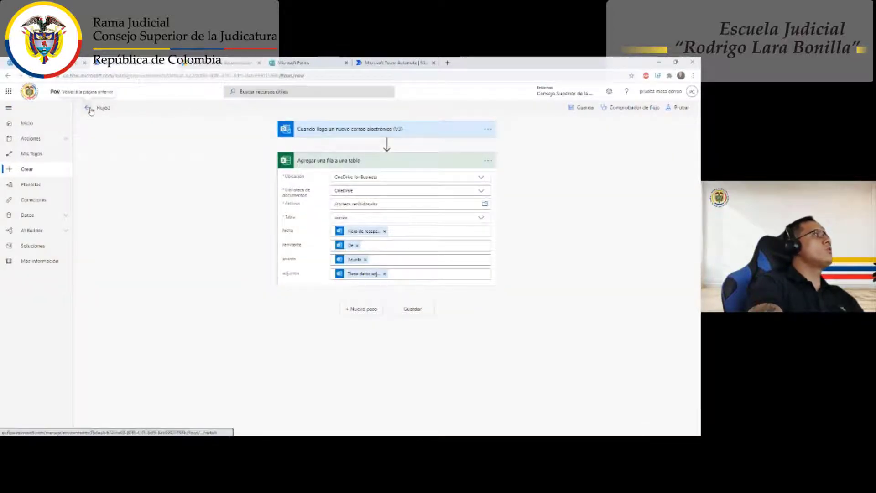
Save Flujo3 again and head back to its details page.
left_click(90, 110)
left_click(412, 139)
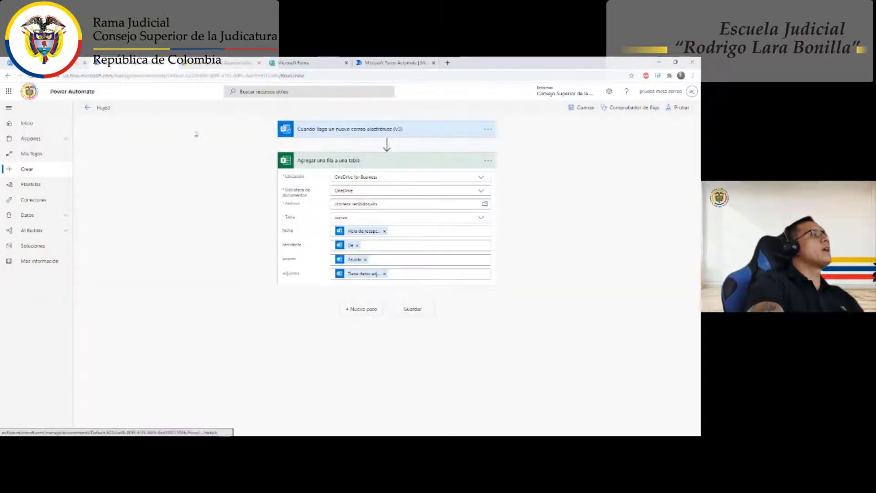
left_click(89, 110)
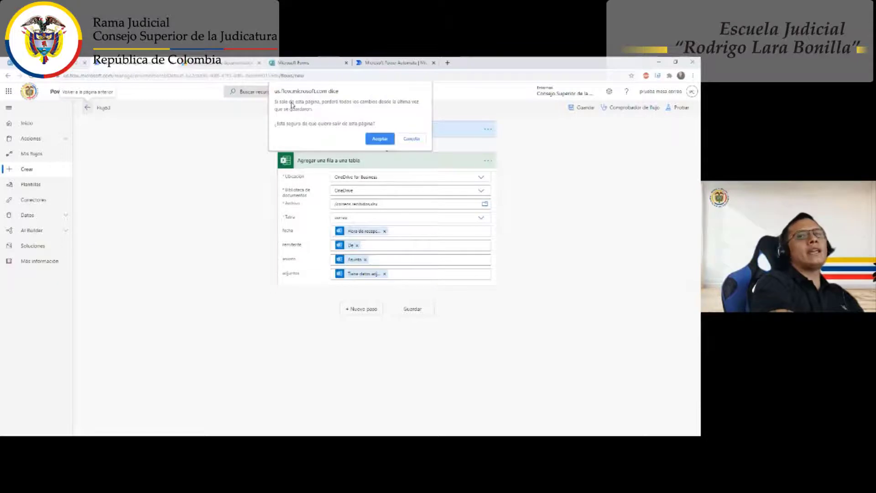
left_click(380, 139)
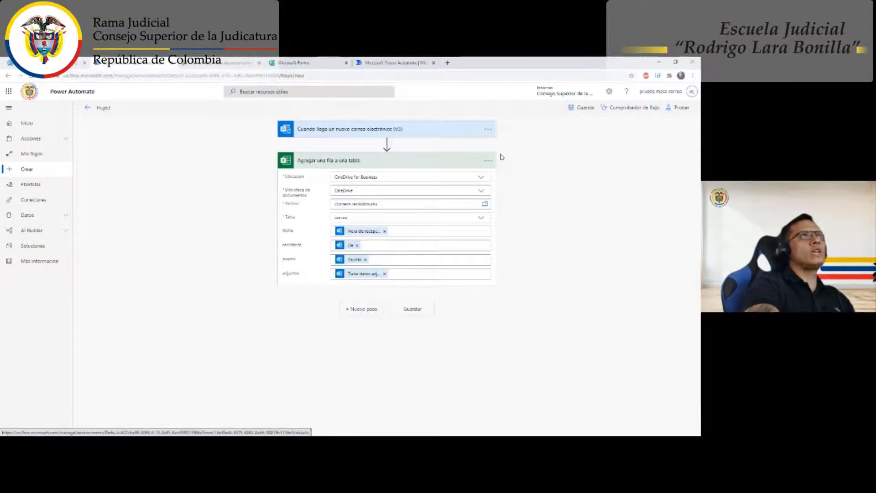
left_click(582, 107)
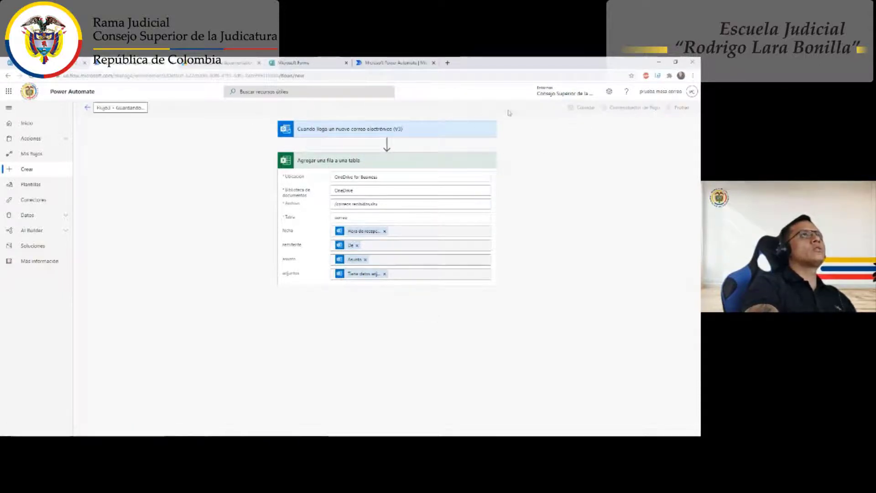
left_click(87, 109)
Open the 15:25 successful run and expand the new-email trigger's full inputs.
left_click(380, 139)
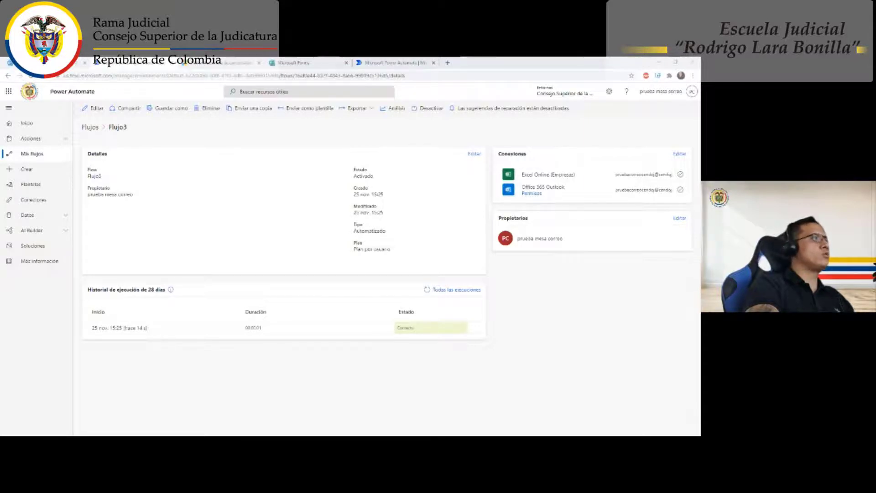
left_click(111, 328)
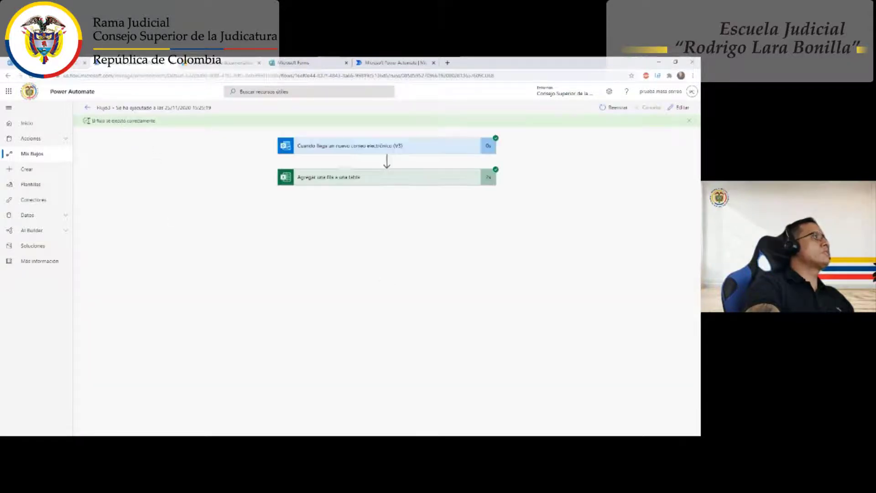
left_click_drag(145, 121, 155, 121)
left_click(161, 146)
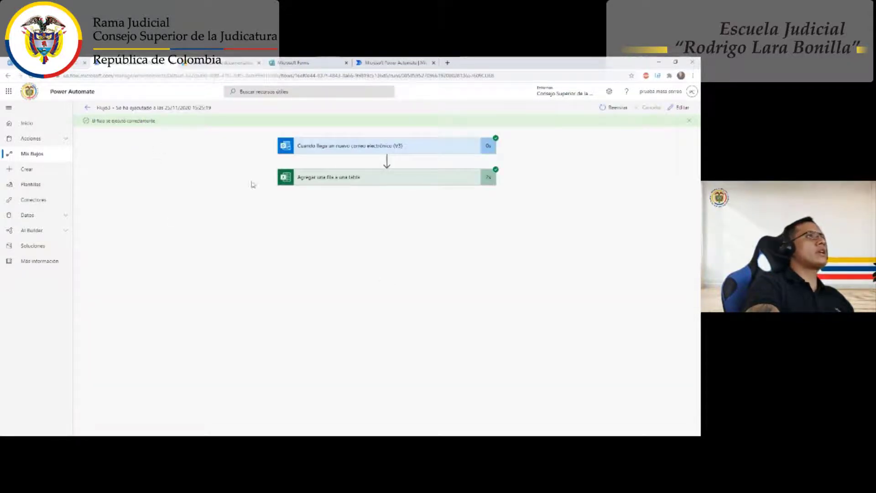
left_click(336, 149)
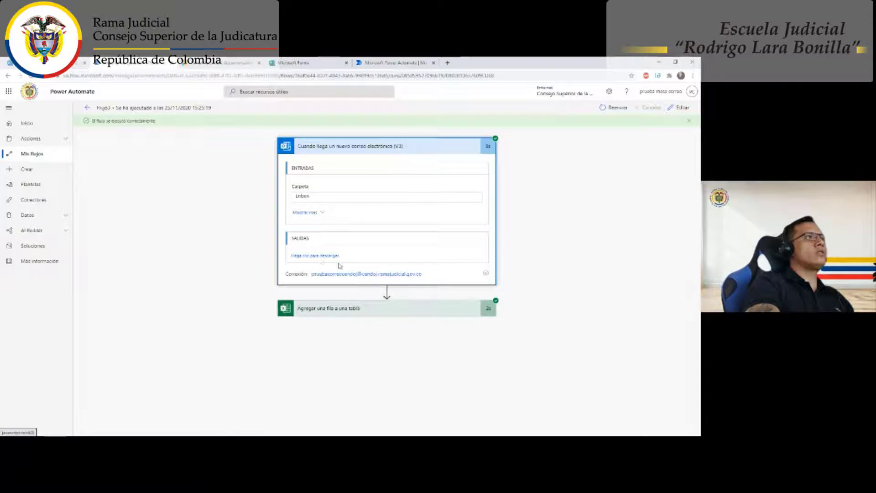
left_click(322, 212)
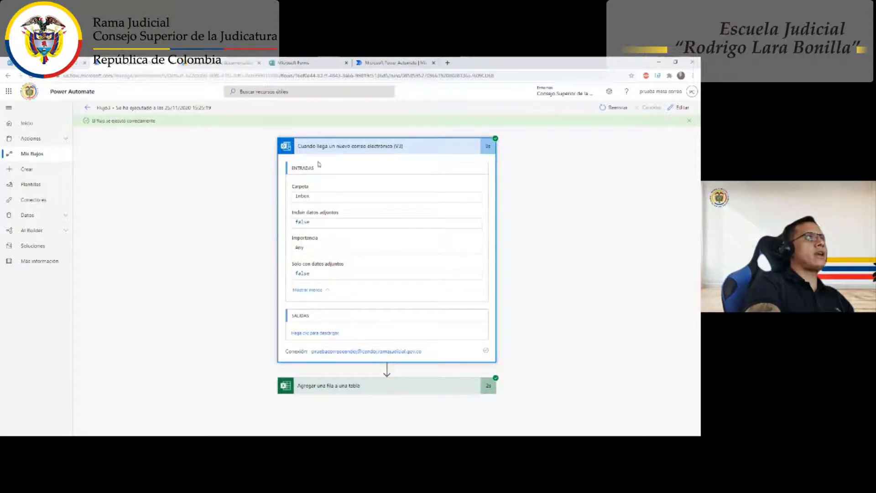
Expand the add-a-row step and review table correo, sender, subject and adjuntos False.
left_click(324, 392)
scroll(245, 319, "down", 3)
scroll(245, 277, "down", 2)
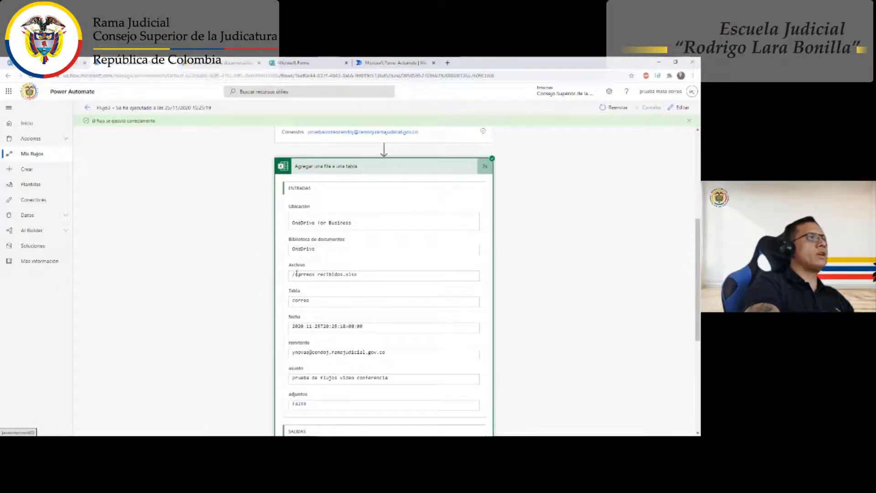
left_click_drag(295, 300, 309, 300)
scroll(310, 300, "down", 2)
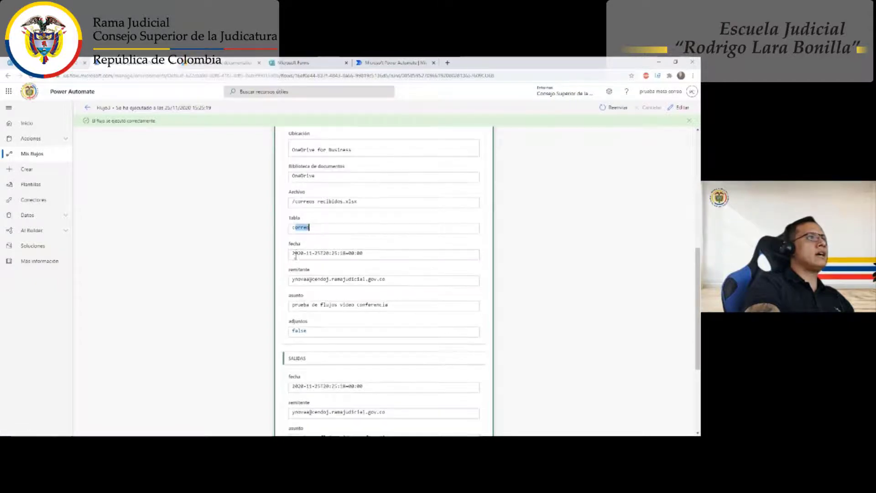
left_click_drag(294, 253, 363, 253)
left_click_drag(295, 279, 386, 279)
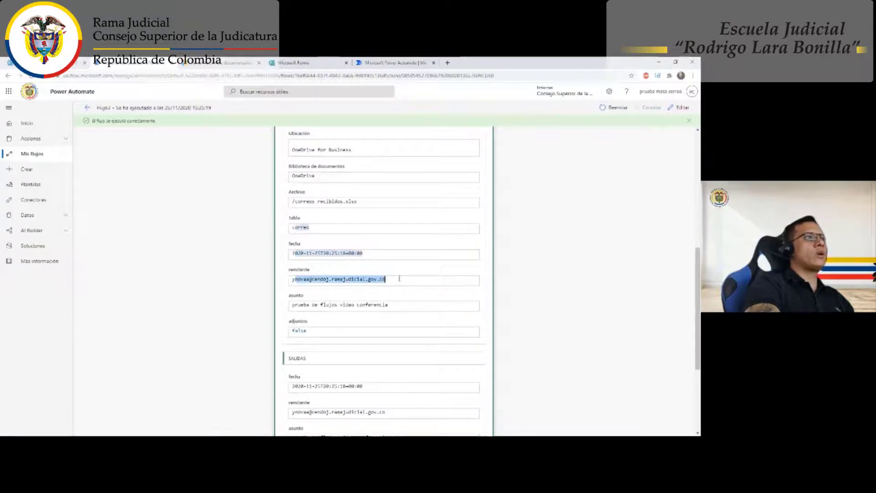
left_click_drag(295, 305, 397, 302)
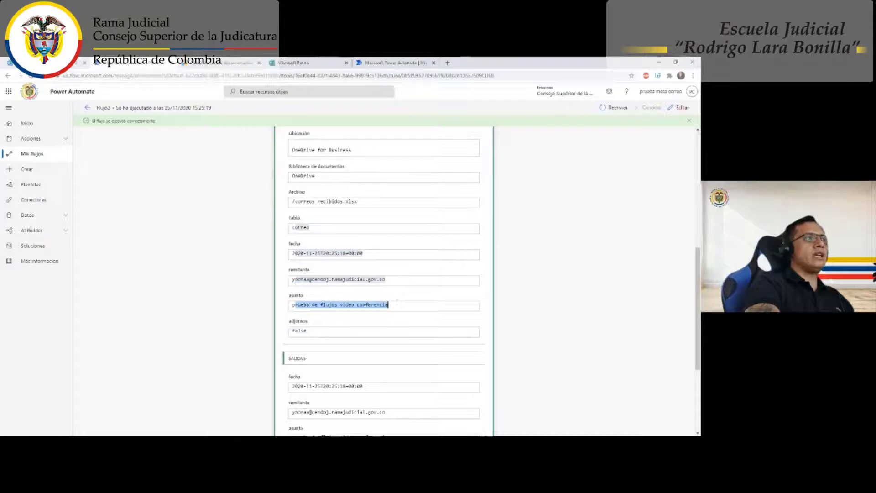
scroll(315, 301, "down", 1)
left_click(317, 296)
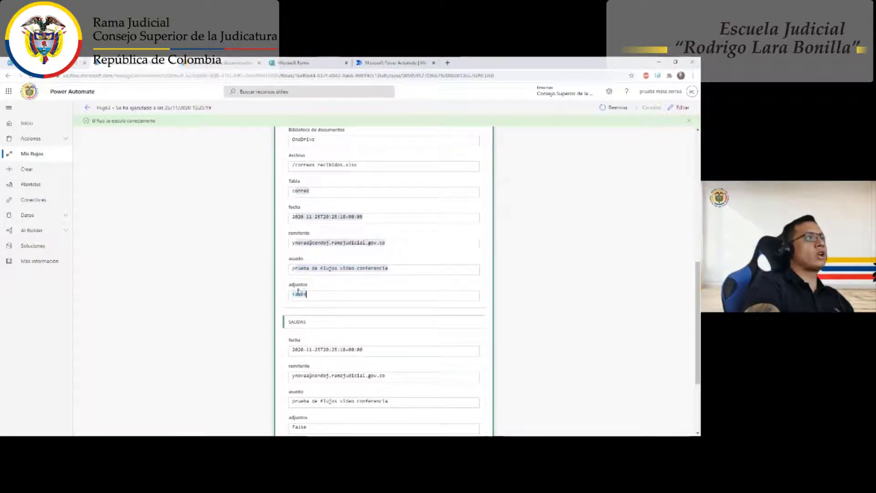
double_click(301, 293)
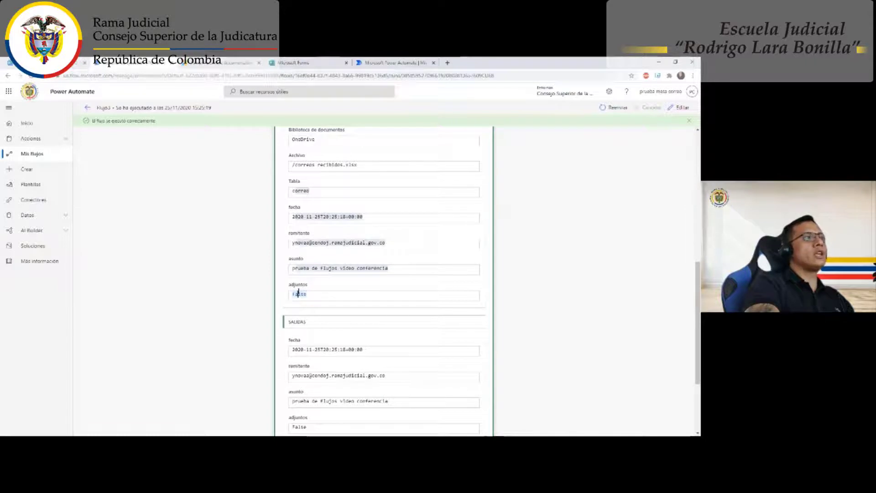
double_click(299, 295)
scroll(318, 295, "down", 1)
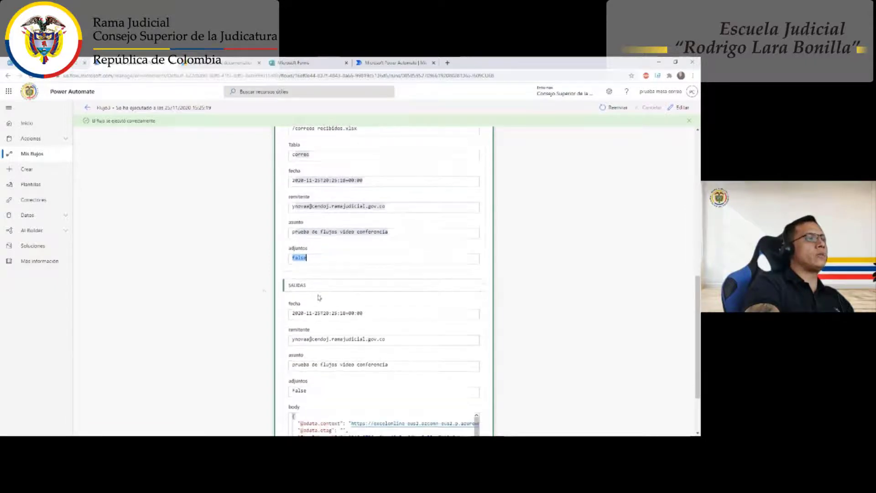
scroll(266, 293, "down", 2)
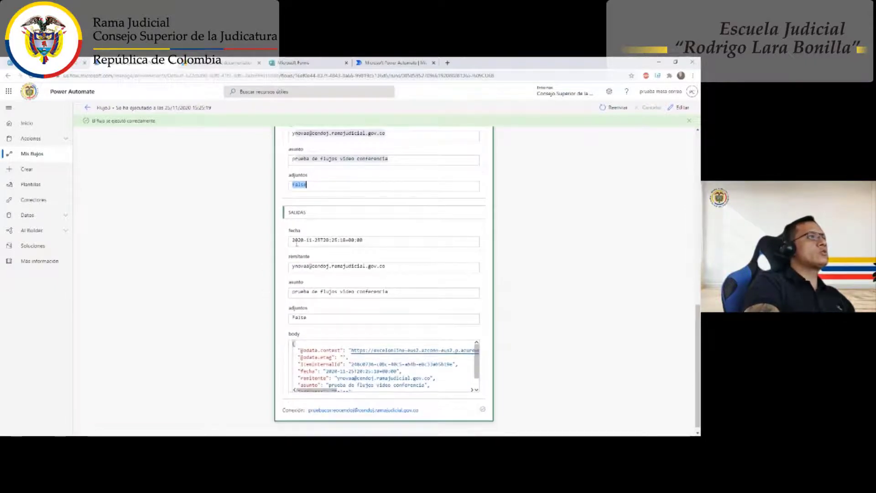
key("alt+Tab")
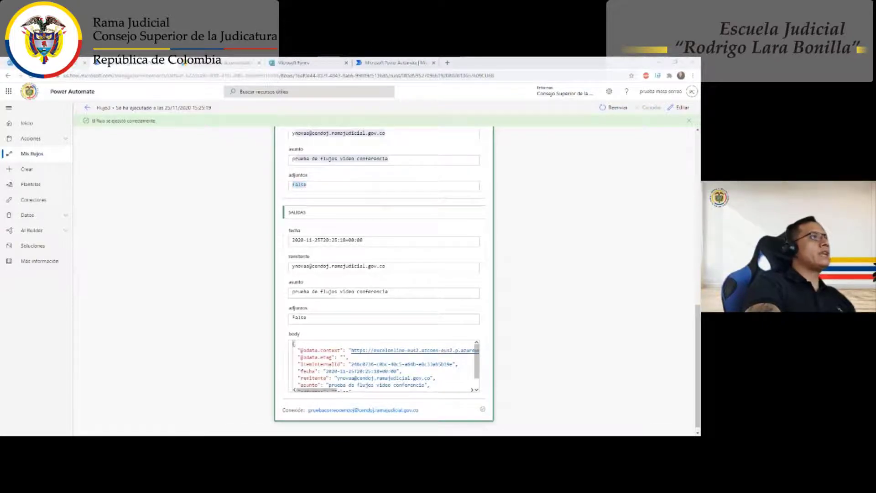
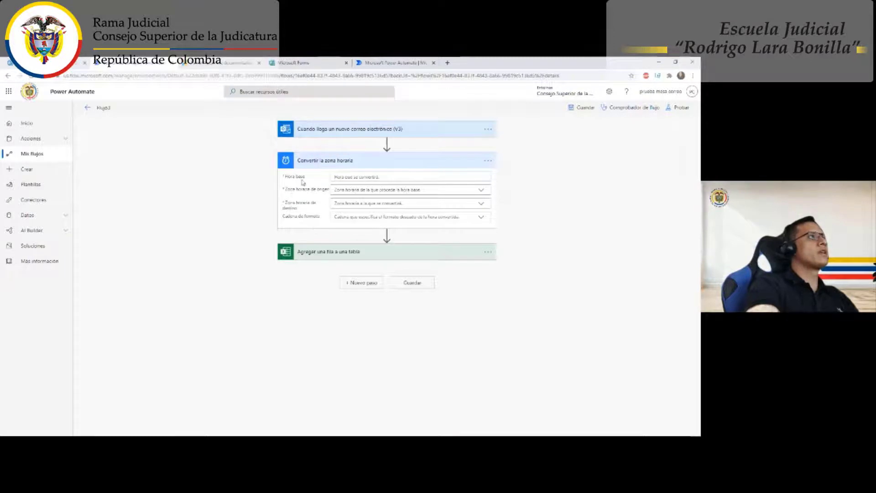
Use the email's 'Hora de recepción' as the base time and UTC as the source time zone.
left_click(355, 176)
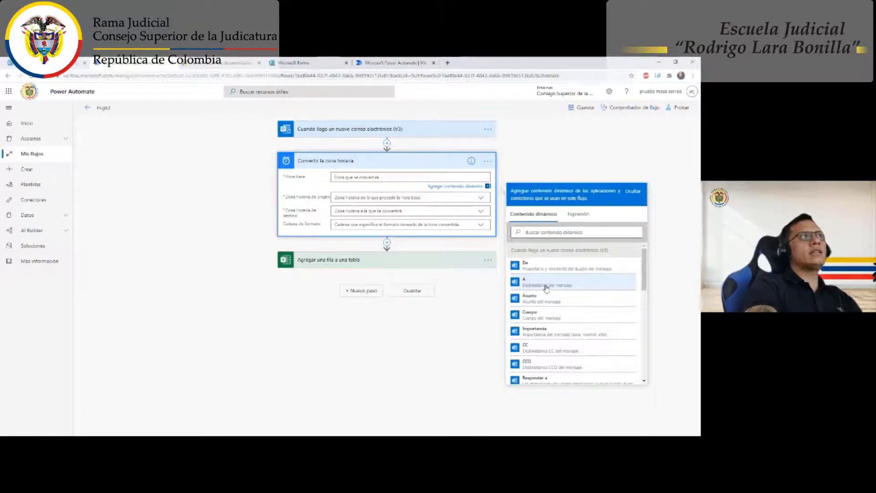
scroll(547, 292, "down", 4)
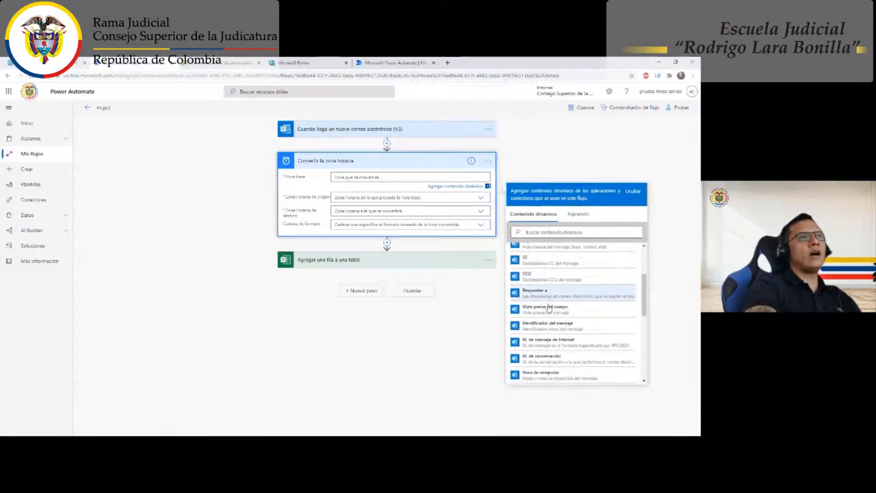
scroll(549, 308, "down", 4)
left_click(548, 280)
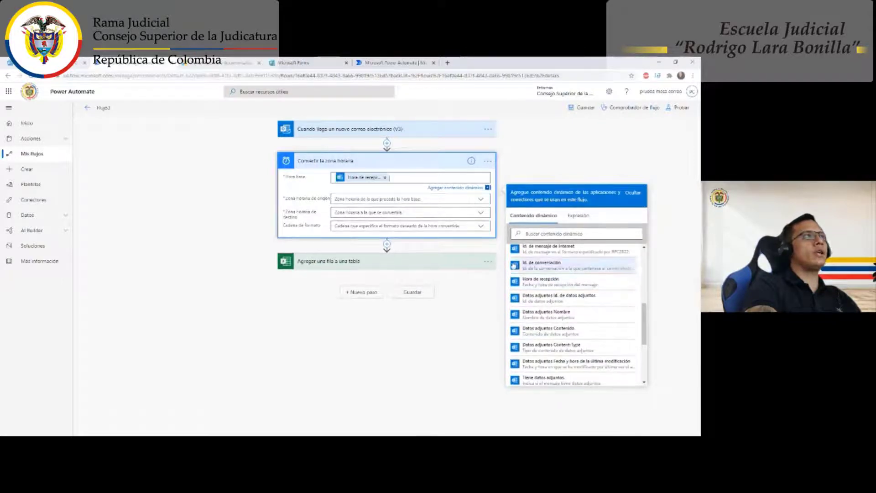
left_click(349, 202)
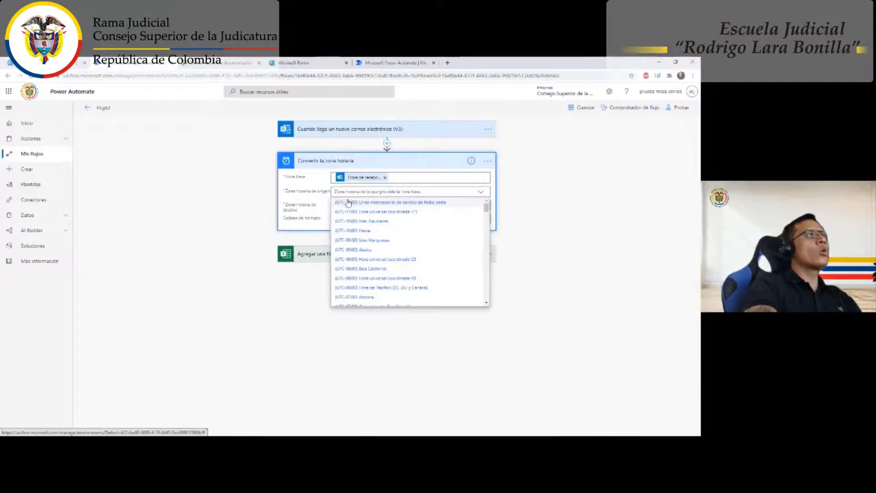
scroll(367, 206, "down", 6)
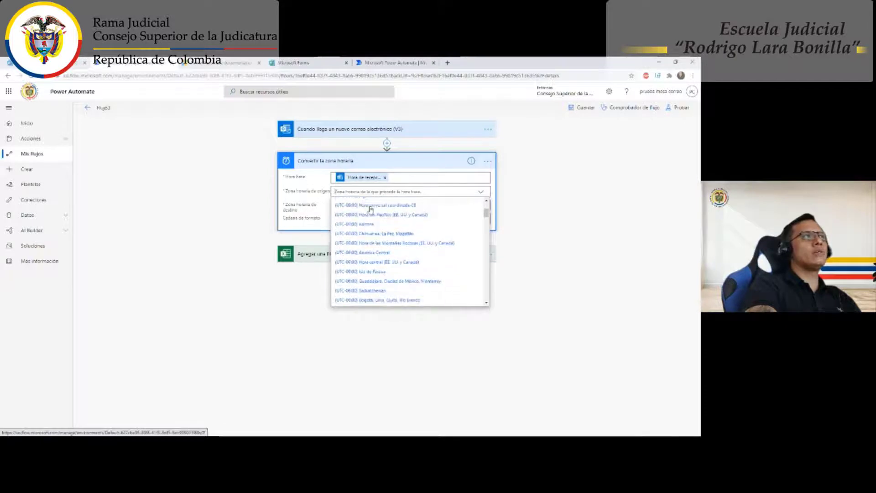
scroll(375, 222, "down", 4)
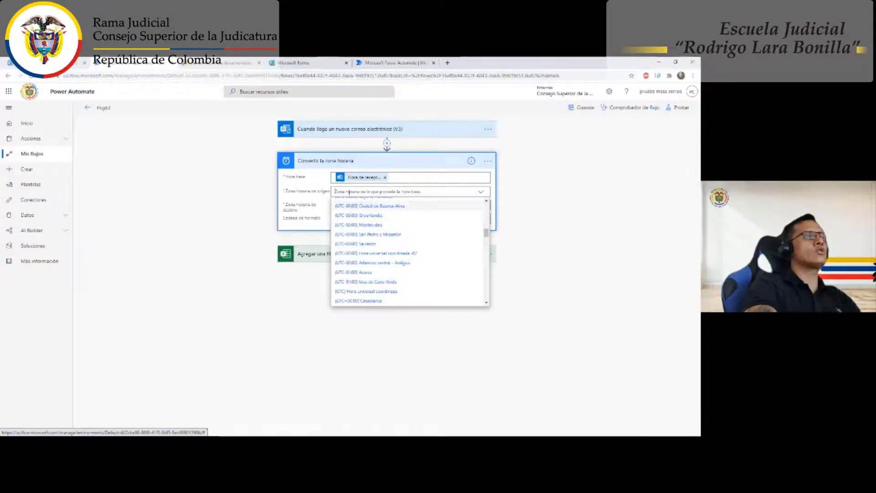
scroll(358, 235, "down", 1)
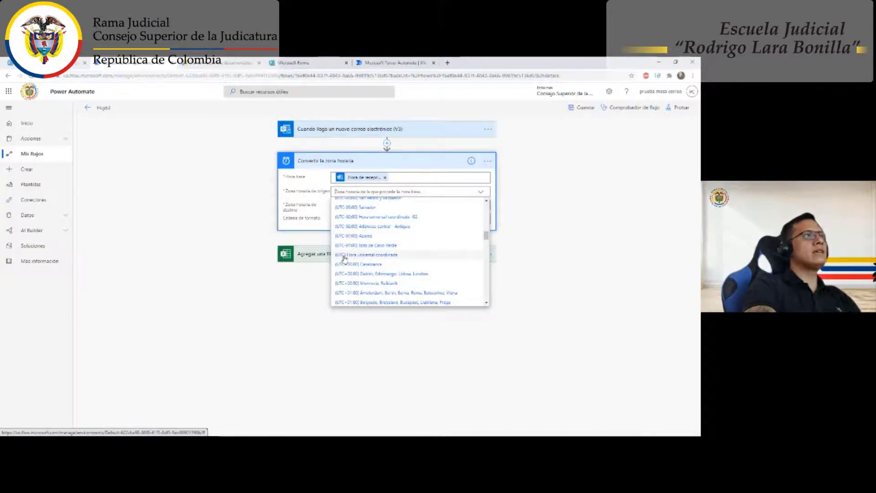
left_click(383, 256)
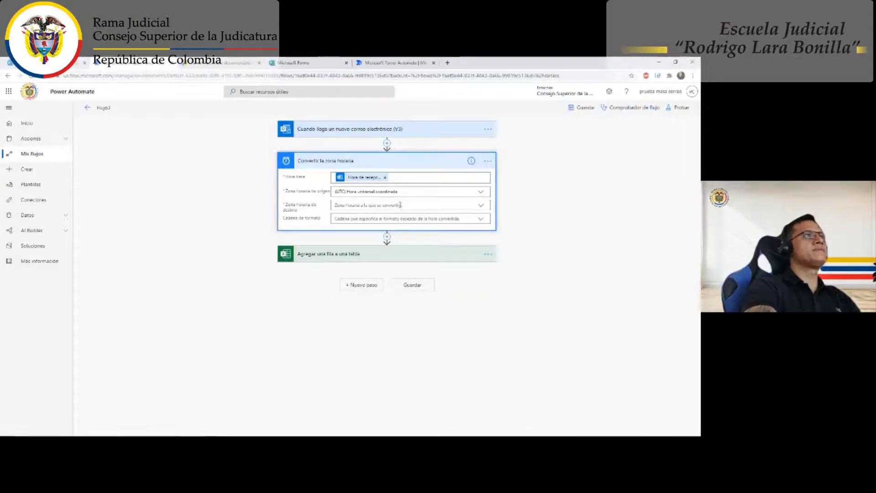
Set the destination time zone to (UTC-05:00) Bogotá, Lima, Quito, Rio Branco.
left_click(481, 208)
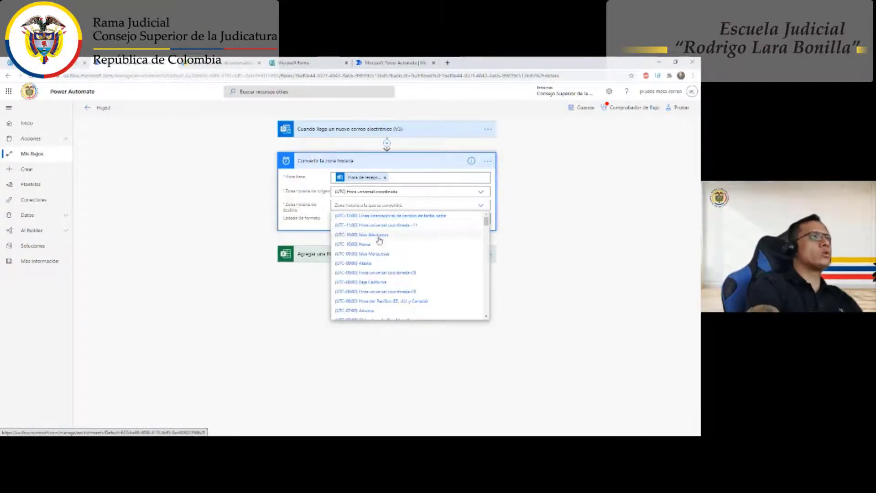
scroll(379, 242, "down", 3)
scroll(378, 244, "down", 5)
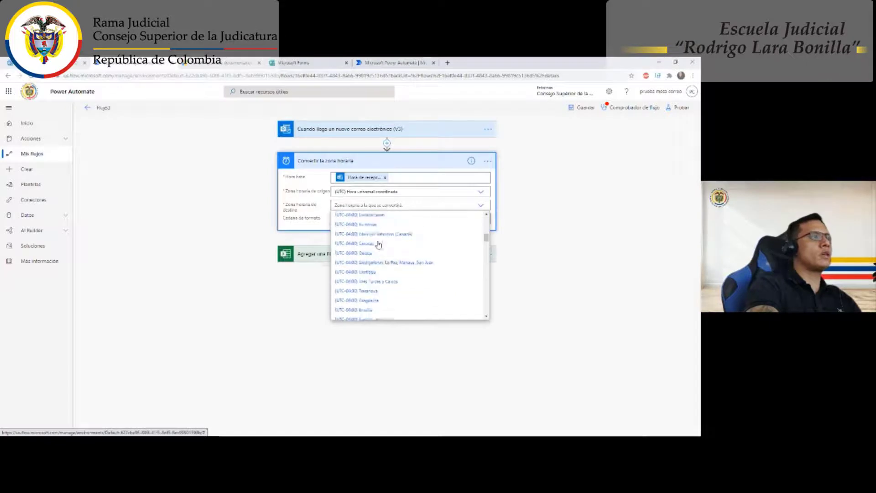
scroll(378, 243, "down", 5)
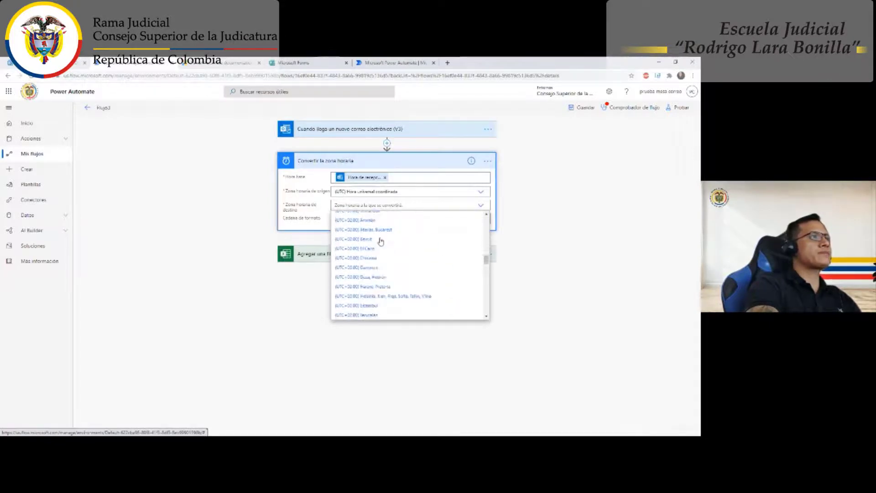
scroll(382, 242, "down", 5)
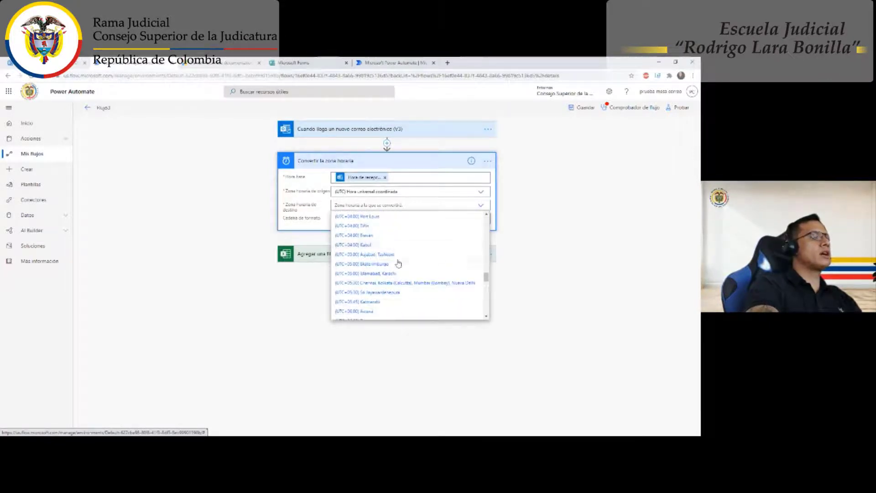
scroll(384, 264, "down", 5)
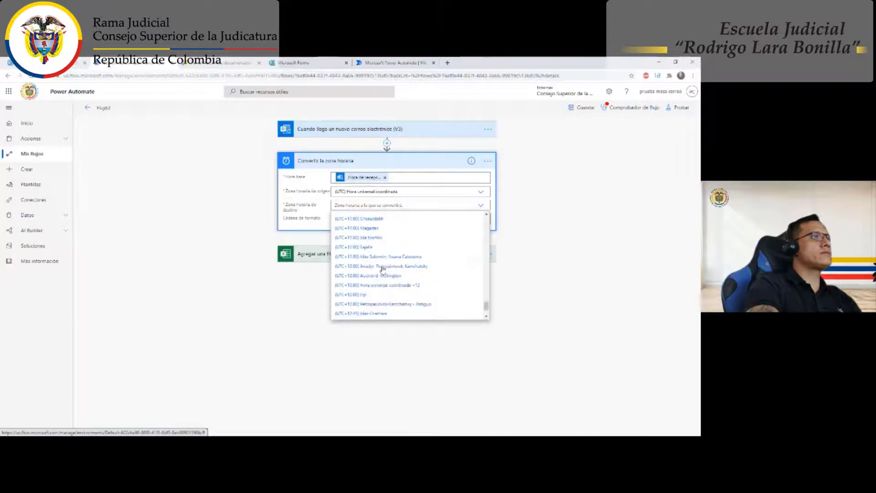
scroll(384, 258, "up", 15)
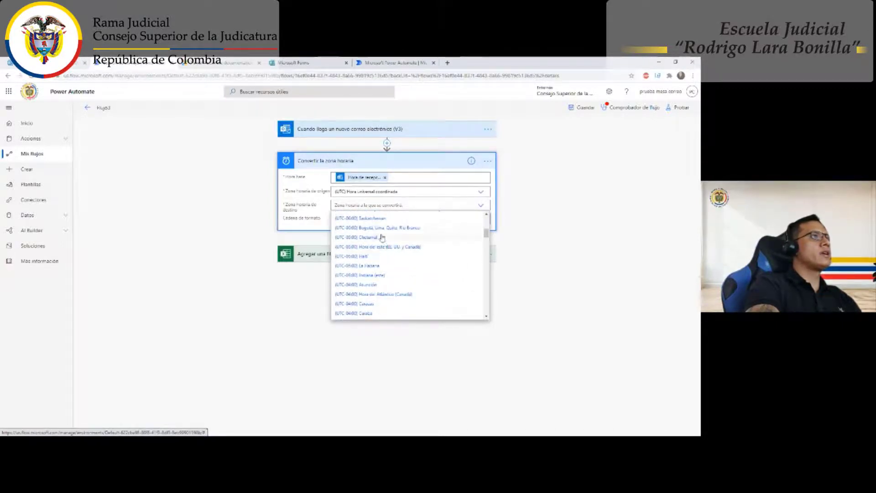
left_click(405, 228)
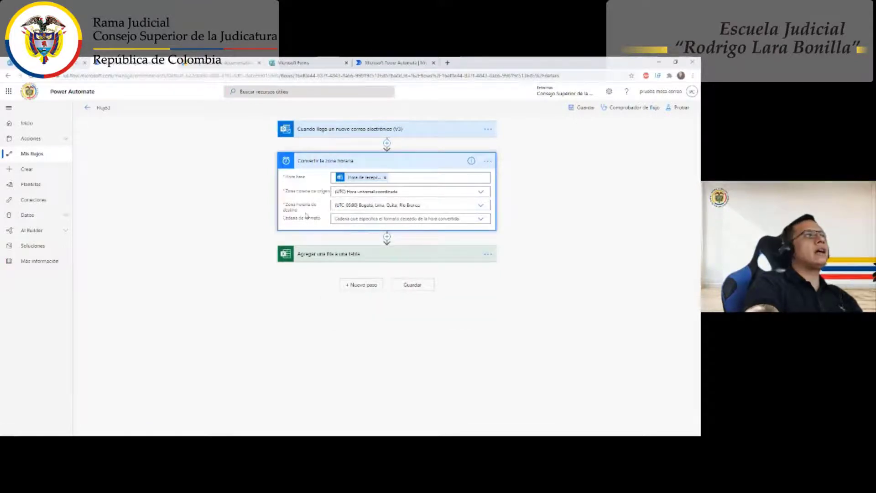
Format the converted time with the full date / short time pattern.
left_click(481, 220)
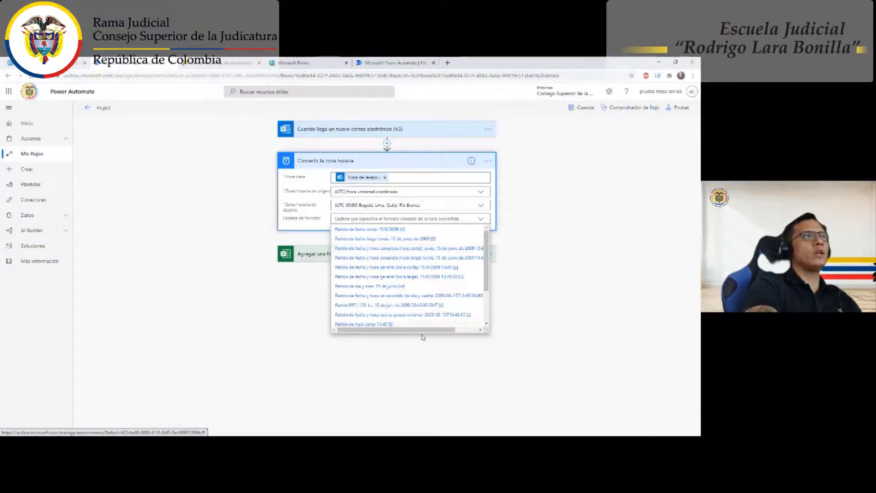
scroll(468, 251, "right", 2)
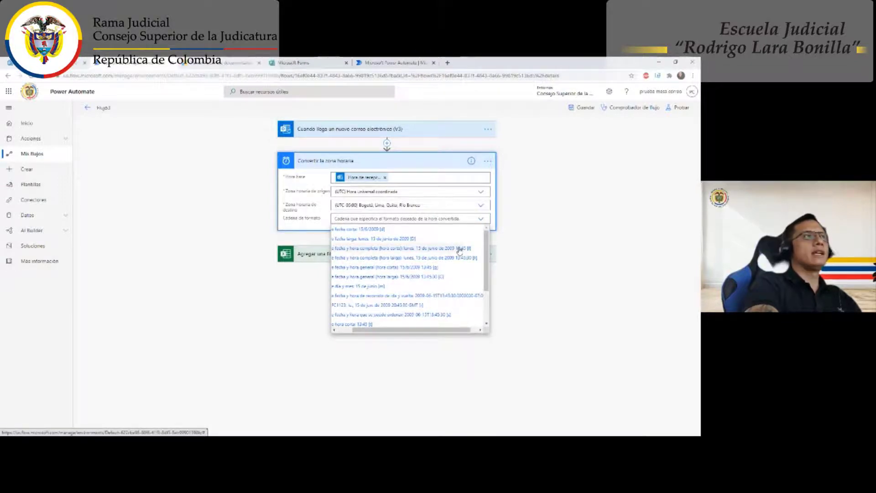
left_click(459, 248)
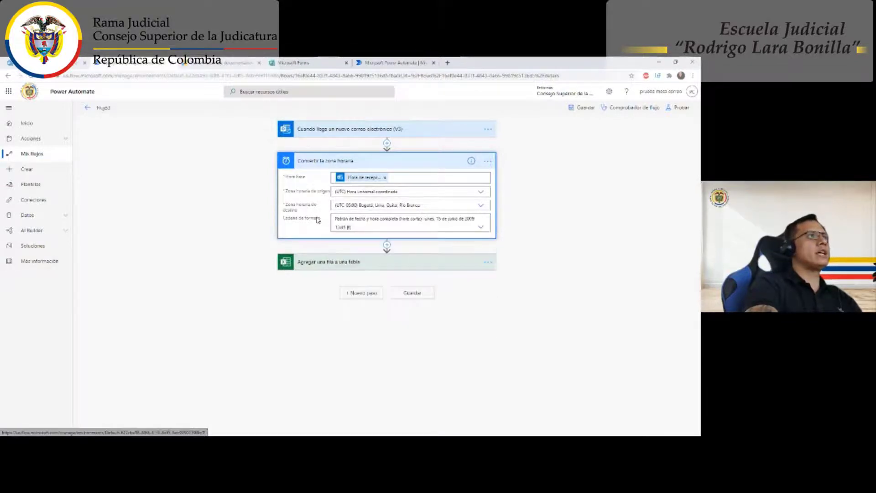
Replace the add-row step's fecha value with 'Hora convertida' and bring up flow testing.
left_click(320, 267)
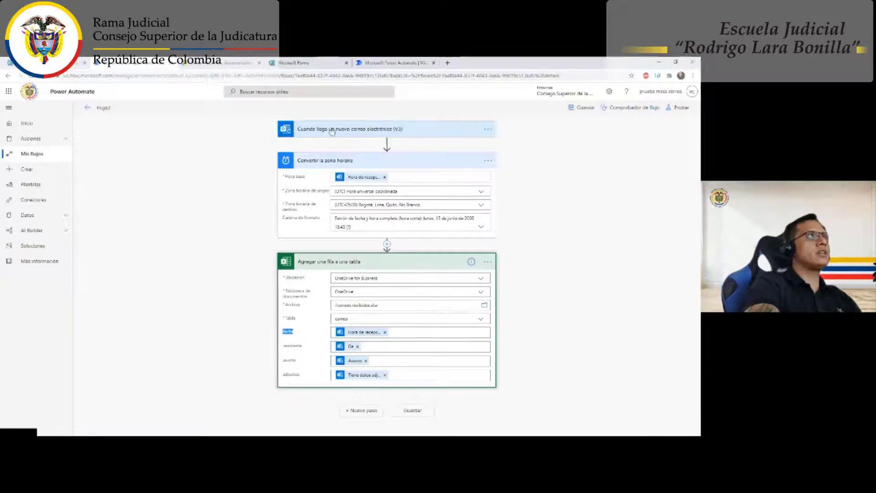
left_click(385, 333)
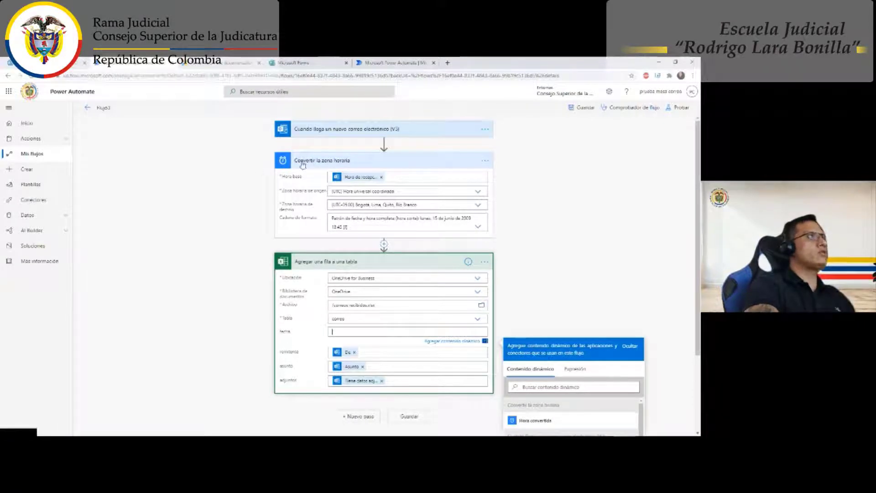
scroll(565, 198, "down", 3)
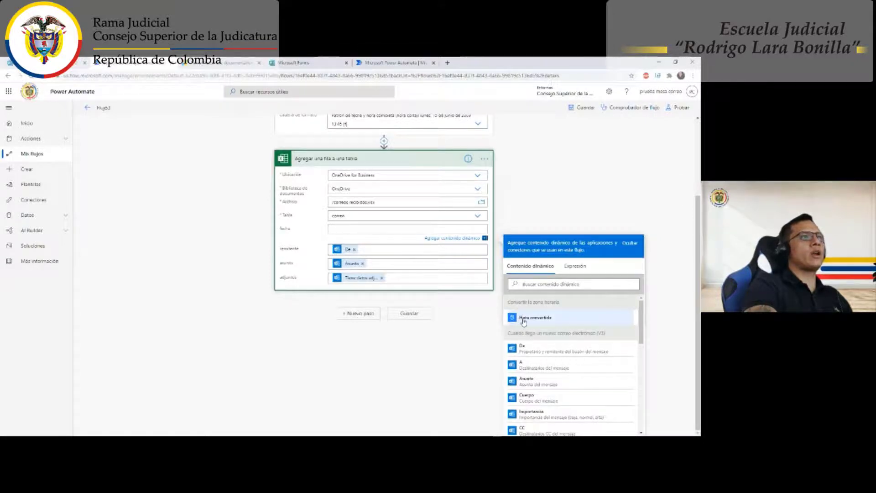
left_click(524, 320)
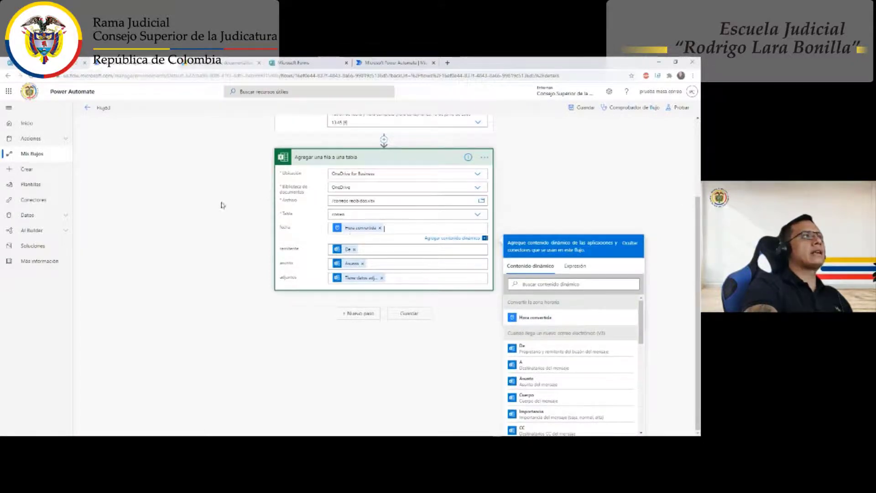
left_click(673, 108)
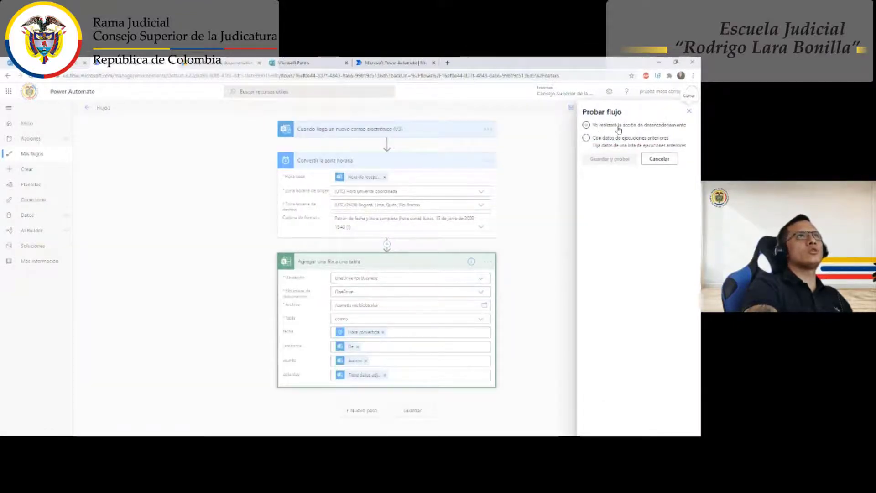
Save and test the flow using data from the successful run of 4 minutes ago.
left_click(619, 127)
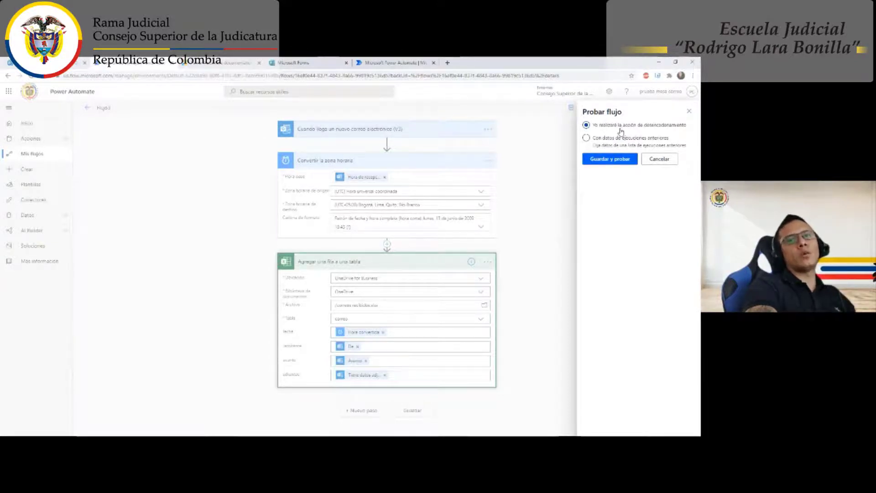
left_click(614, 138)
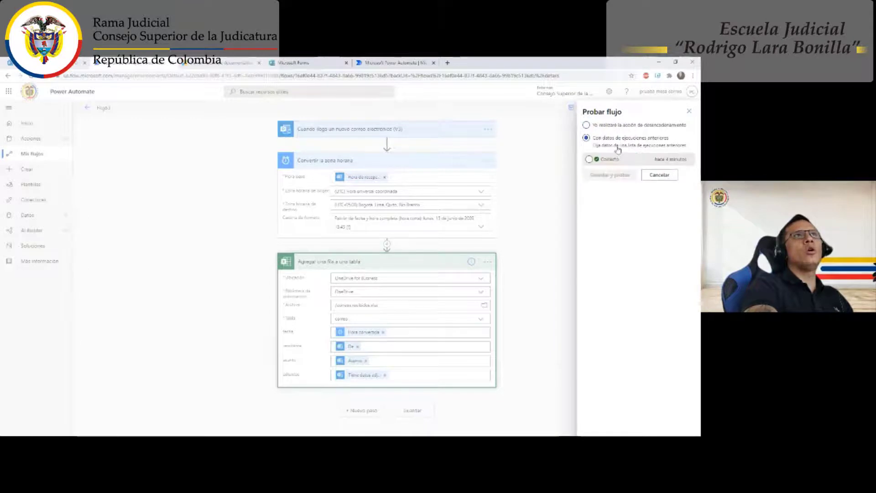
left_click(592, 160)
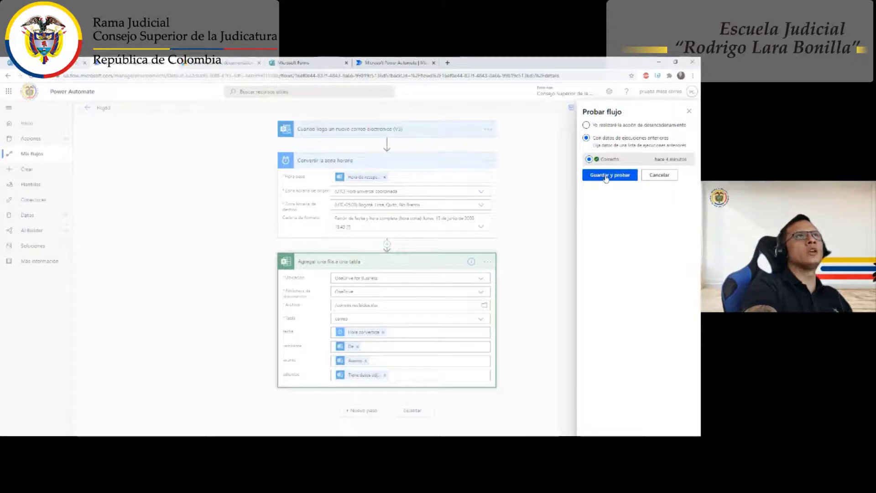
left_click(606, 177)
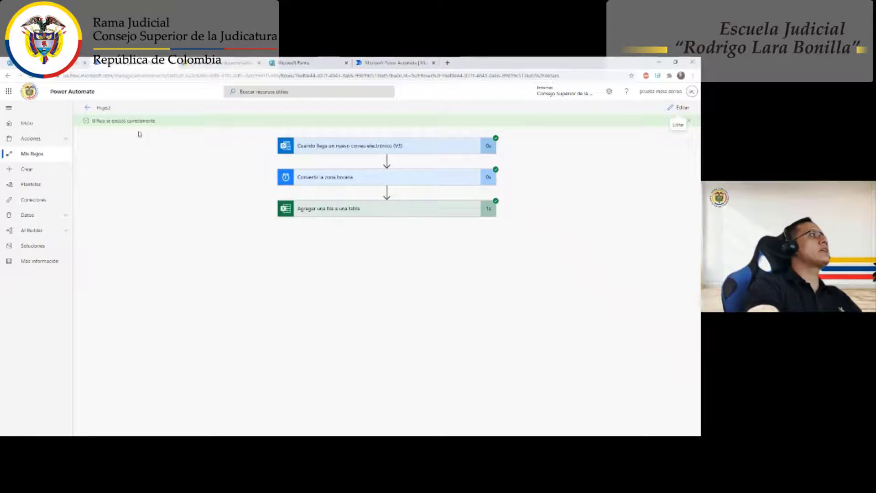
Confirm the run succeeded and inspect the time-zone step's original base time.
left_click_drag(106, 121, 167, 120)
left_click(217, 216)
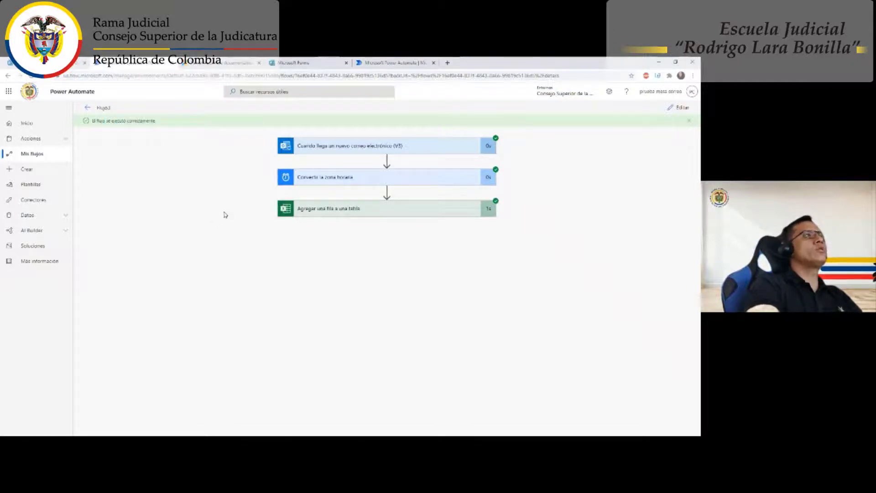
left_click(309, 178)
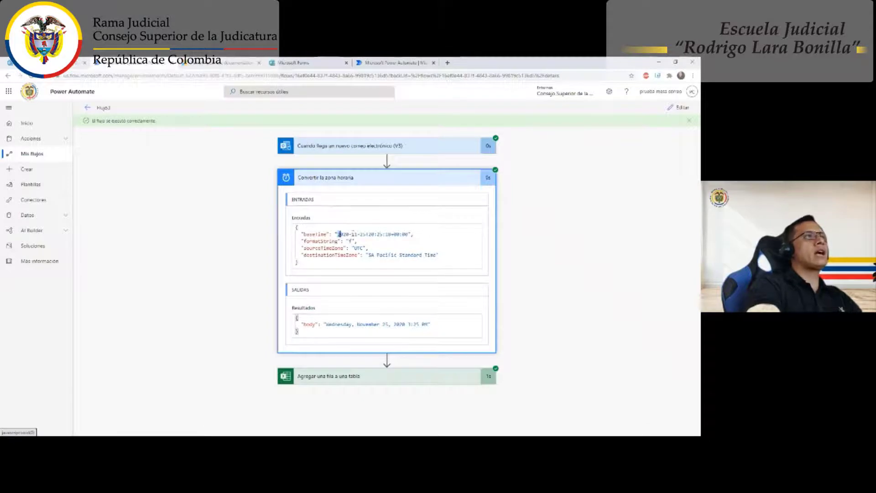
left_click_drag(340, 234, 406, 233)
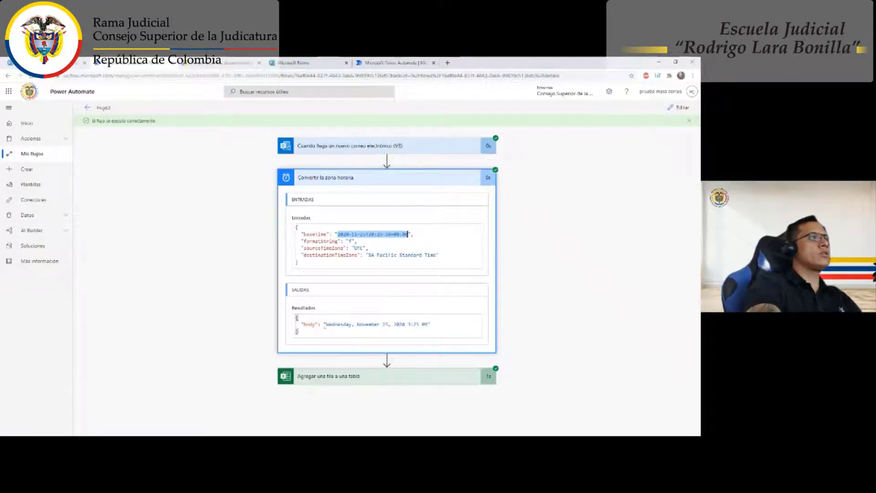
Check that fecha was logged as Wednesday, November 25, 2020 3:25 PM, then reopen the editor.
left_click(313, 376)
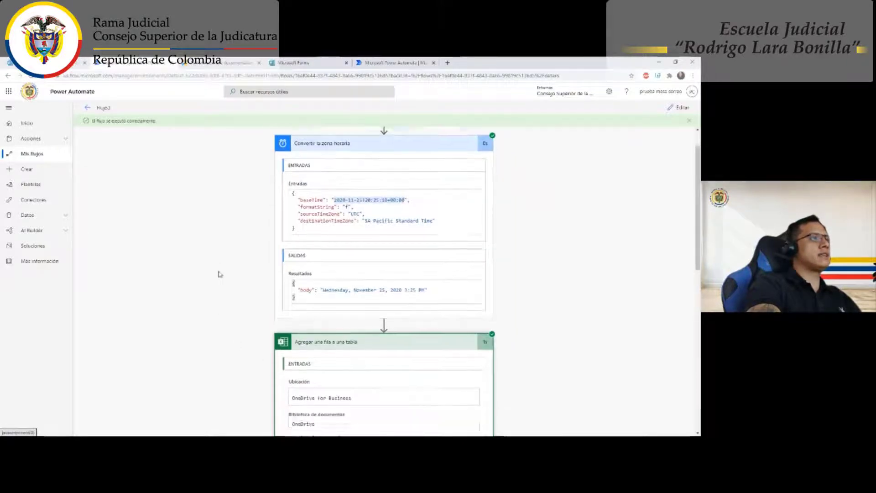
scroll(222, 254, "down", 5)
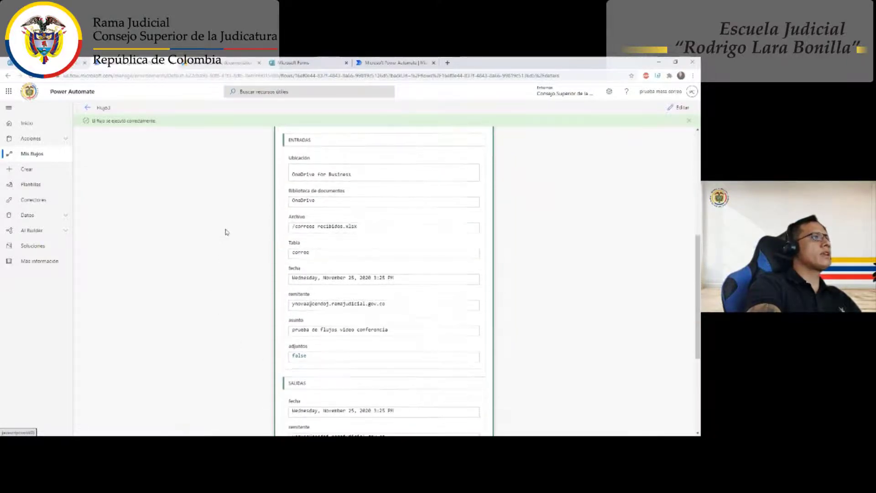
left_click_drag(296, 245, 395, 245)
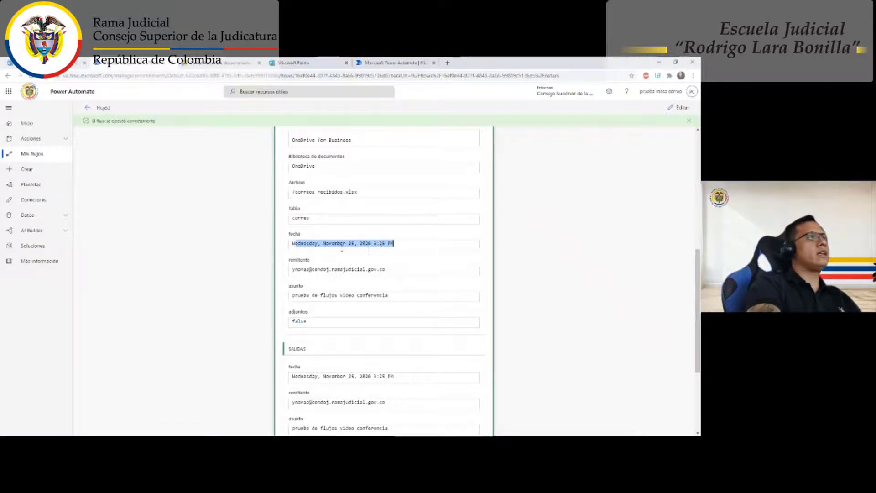
left_click(341, 246)
left_click_drag(296, 244, 334, 245)
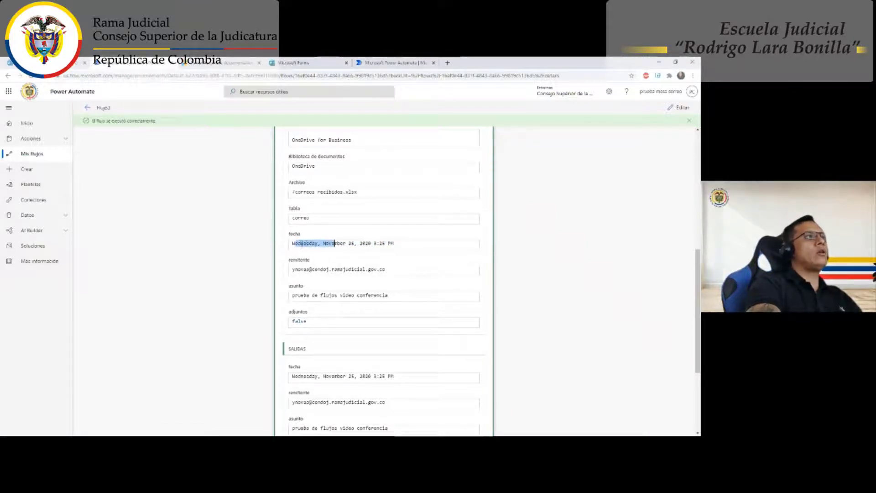
left_click(304, 243)
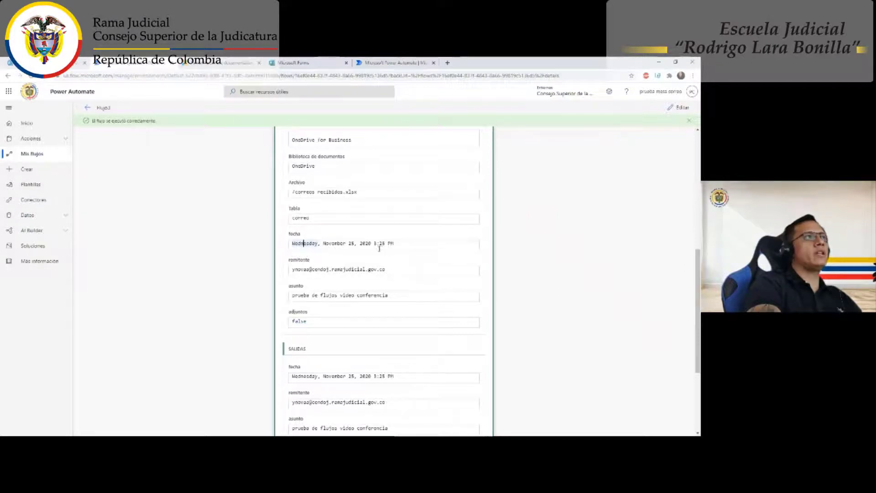
left_click_drag(375, 243, 389, 242)
scroll(507, 259, "up", 4)
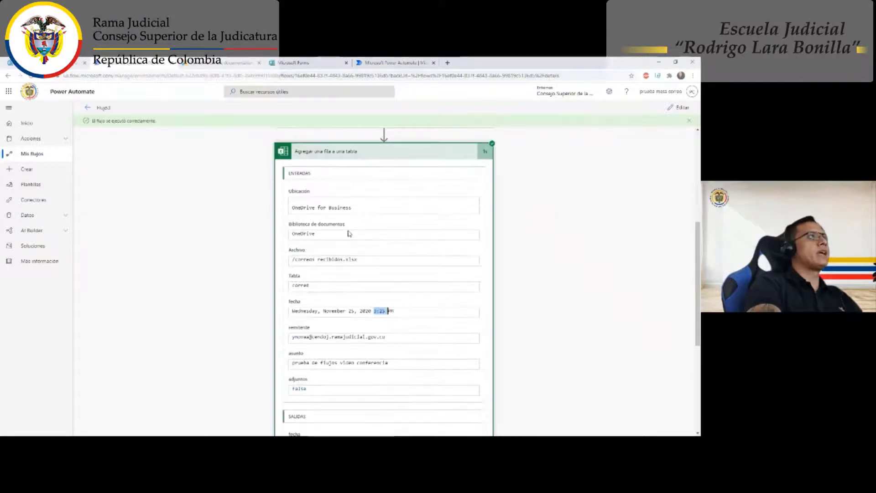
left_click(679, 108)
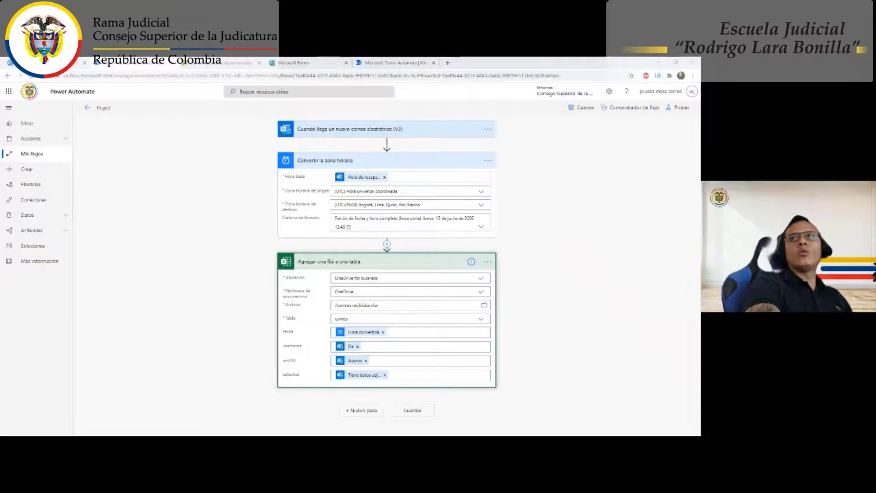
Clear 'Hora convertida' from fecha and browse the Expresión function list.
left_click(383, 333)
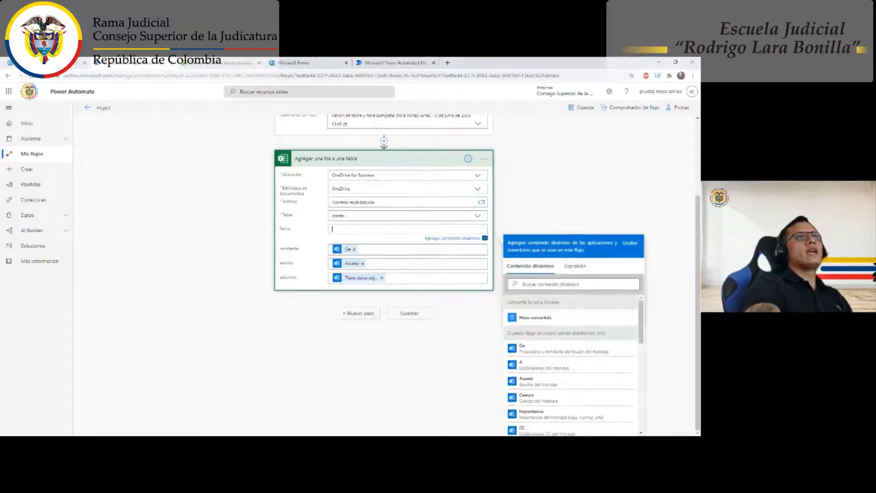
left_click(575, 266)
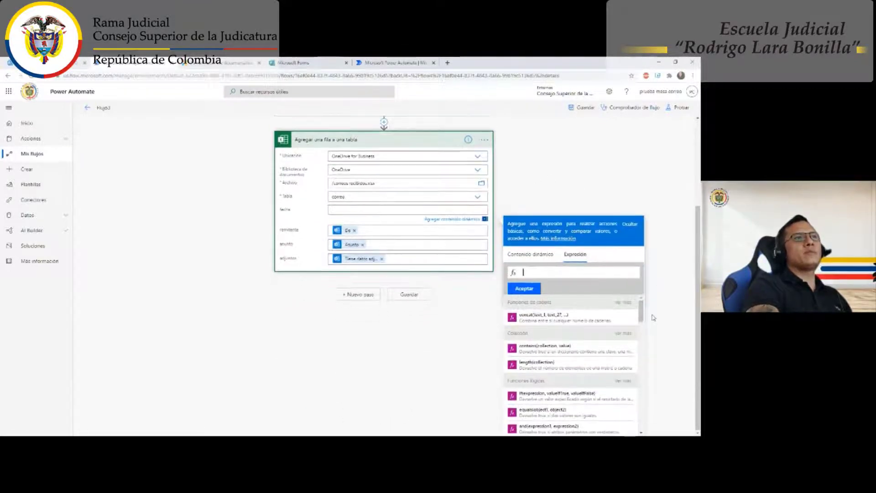
scroll(597, 333, "down", 3)
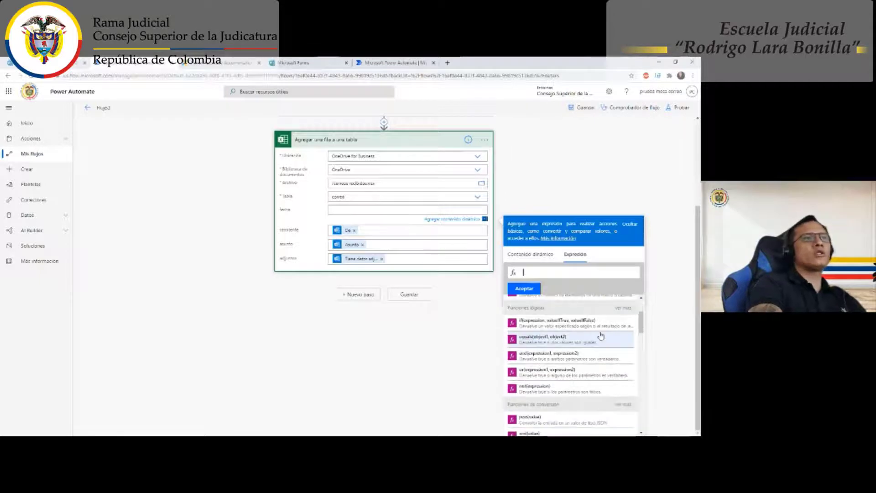
scroll(584, 335, "down", 3)
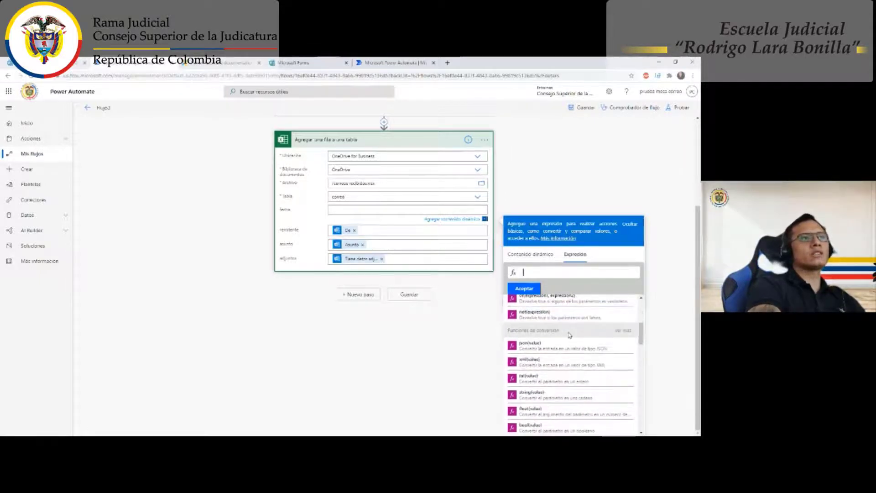
scroll(569, 336, "down", 10)
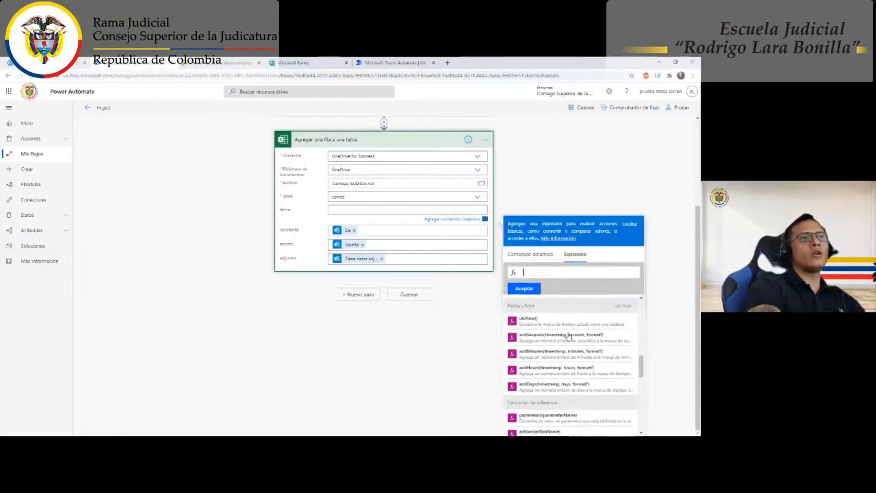
scroll(570, 336, "down", 2)
scroll(569, 337, "down", 2)
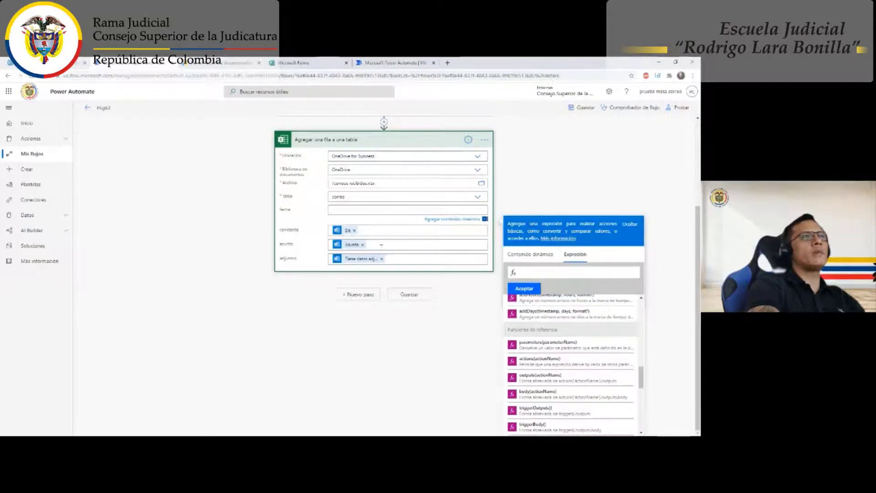
scroll(562, 363, "up", 4)
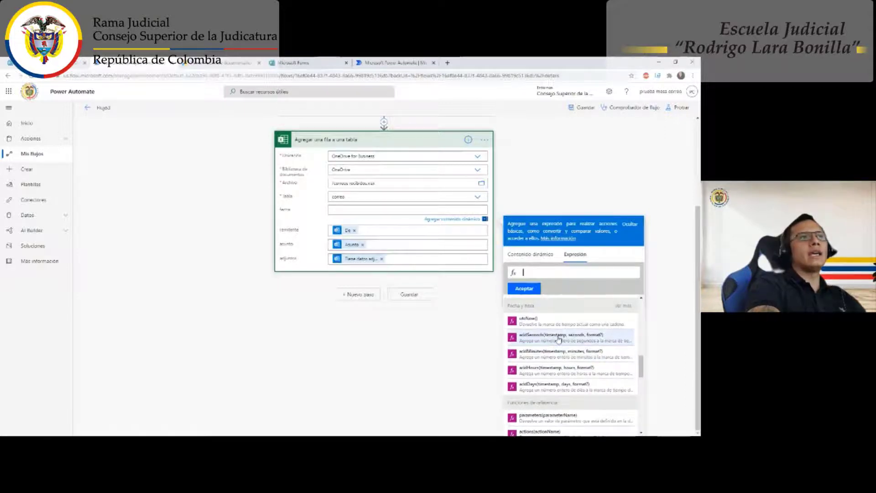
scroll(561, 342, "up", 5)
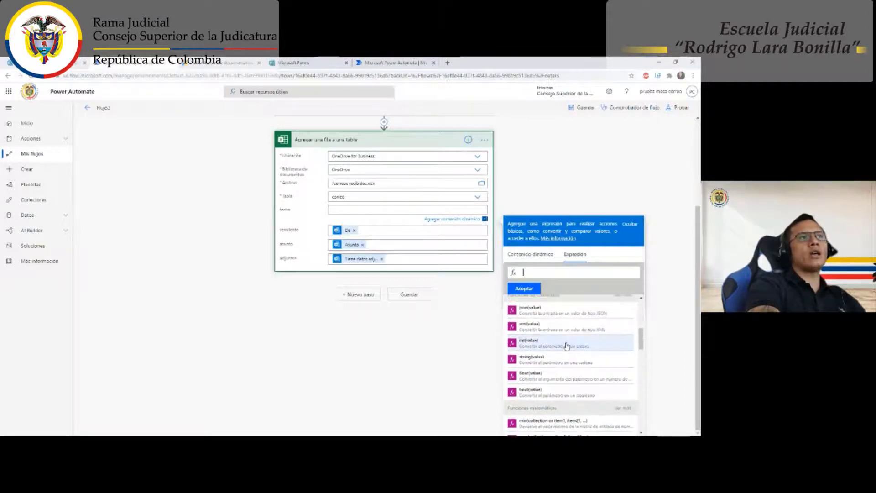
scroll(565, 338, "up", 5)
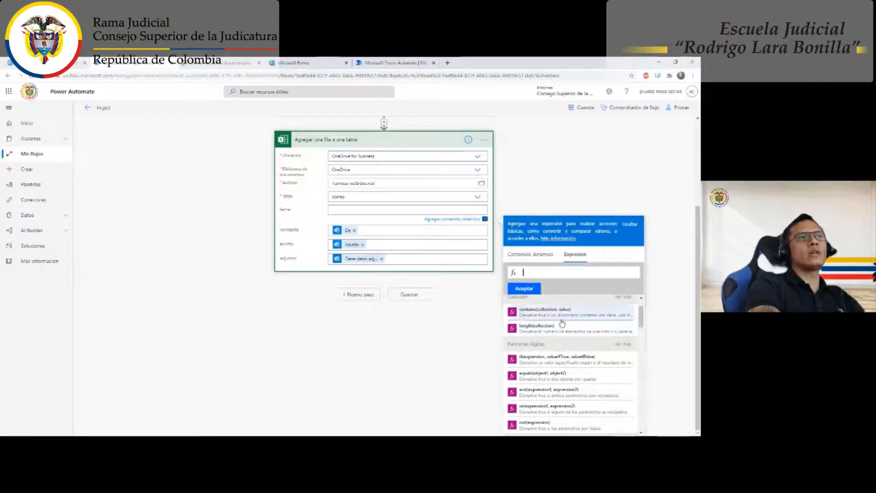
scroll(562, 323, "up", 1)
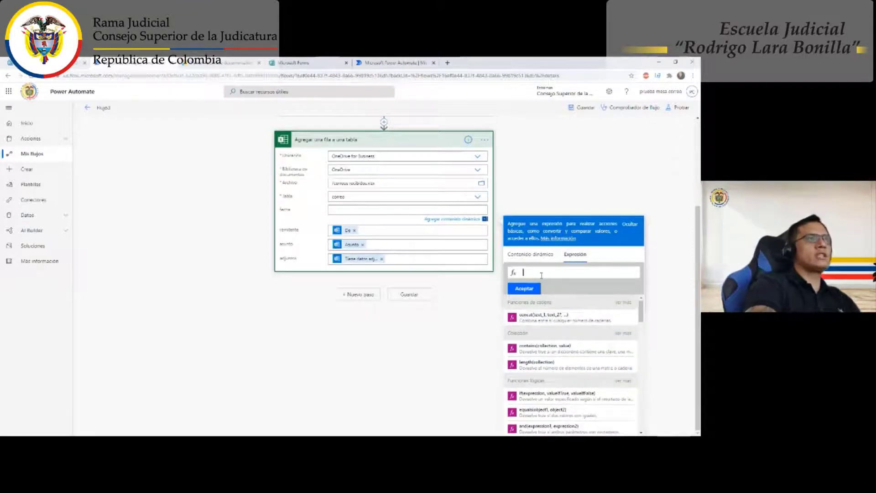
Start the fecha expression with formatDateTime( using the 'fo' autocomplete suggestion.
left_click(541, 275)
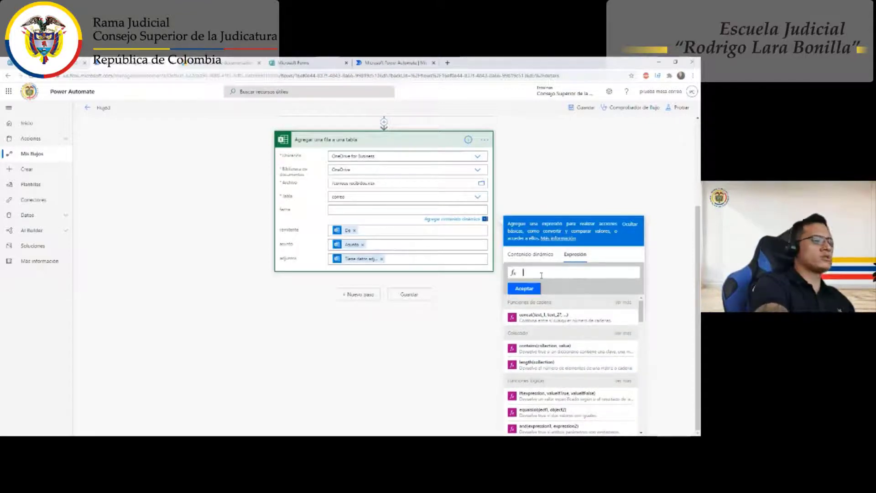
type("fo")
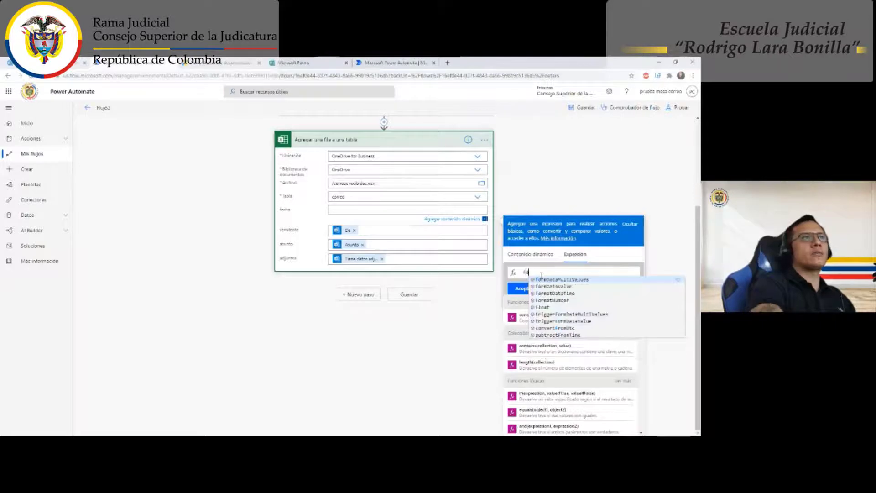
key("Down")
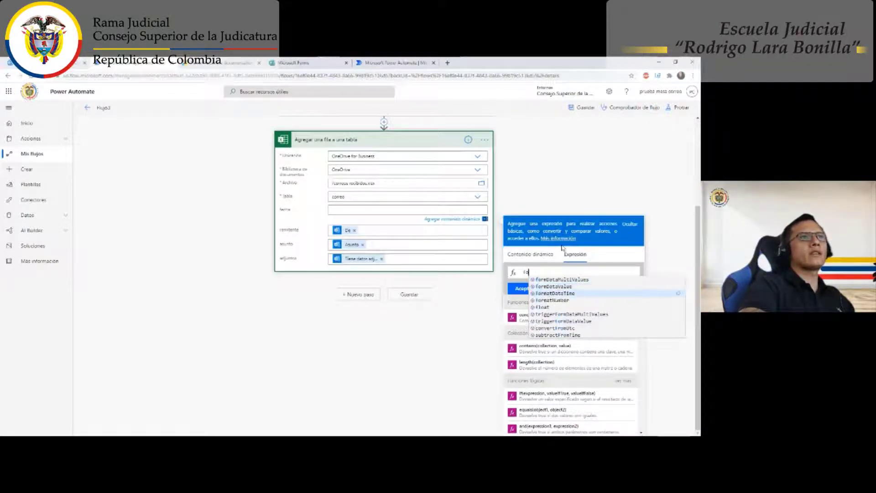
key("Return")
type("(")
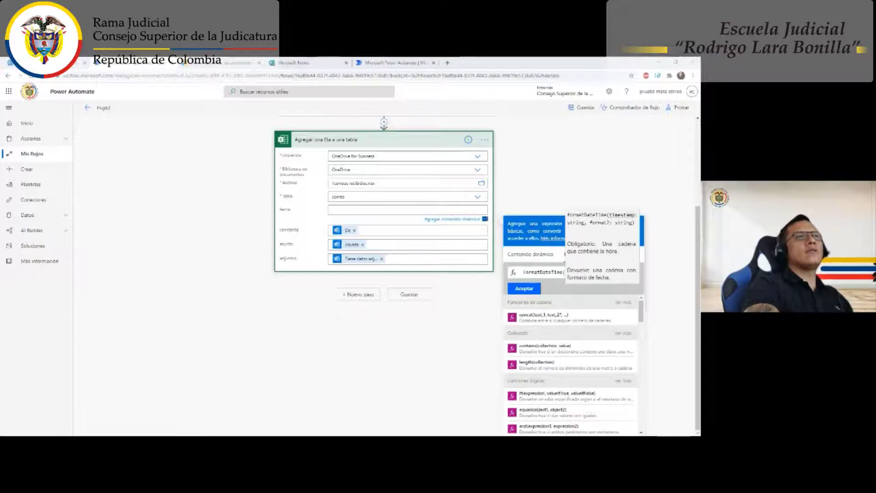
left_click(580, 272)
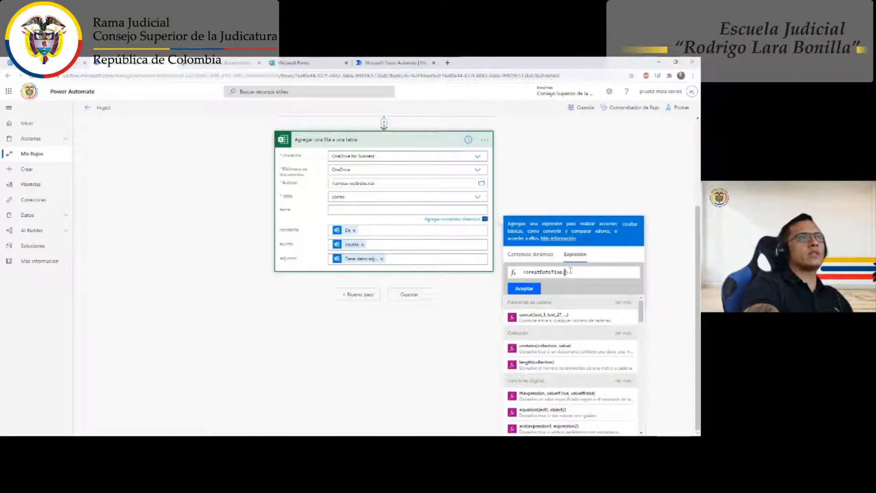
Set fecha to formatDateTime(Hora convertida, 'd/M/yyyy H:mm') and apply it.
left_click(529, 254)
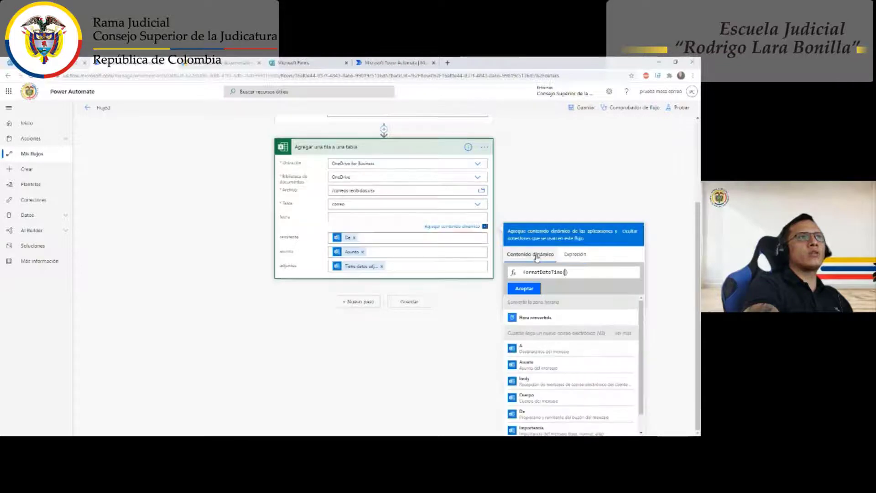
left_click(534, 318)
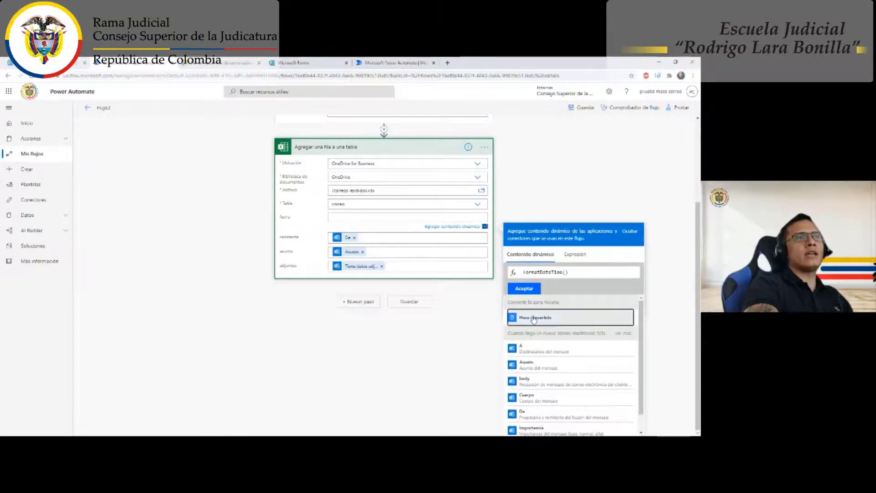
type(",")
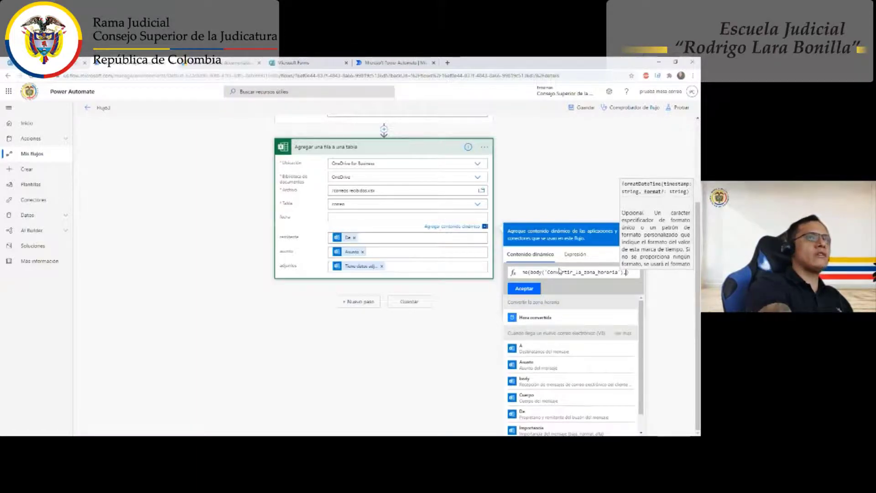
type("''")
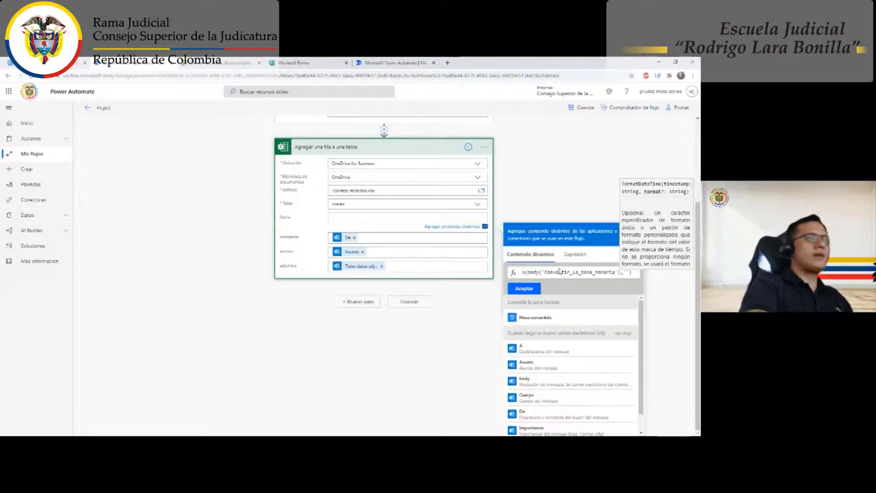
left_click(626, 271)
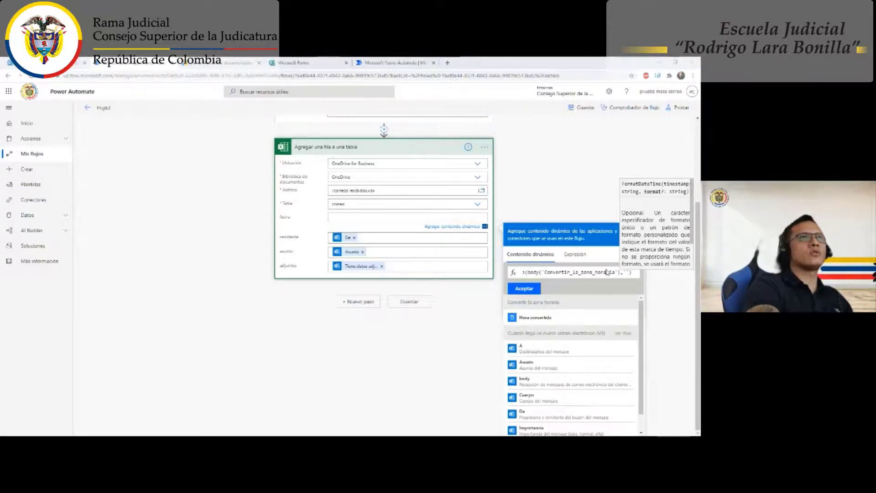
left_click(626, 272)
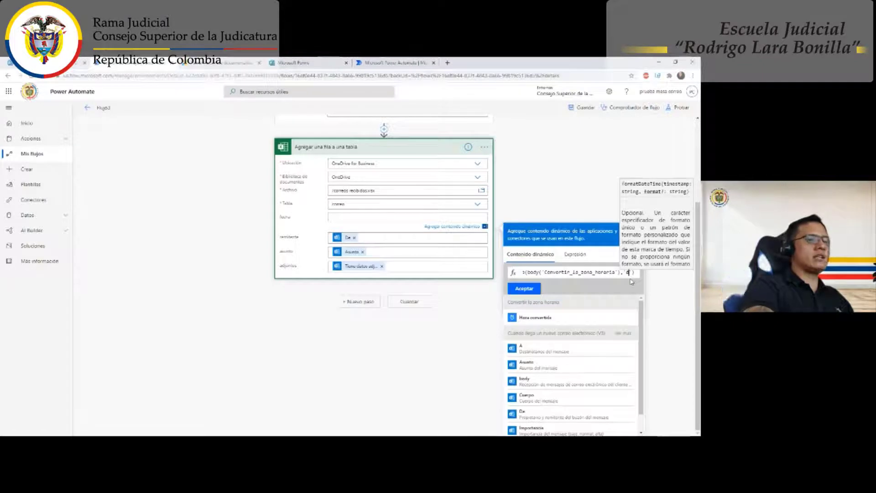
type("dd")
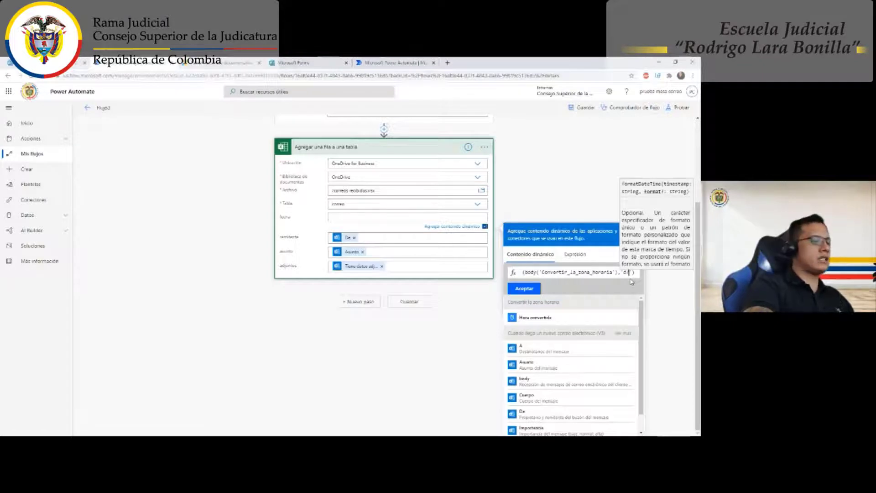
type("M")
type("/yyy")
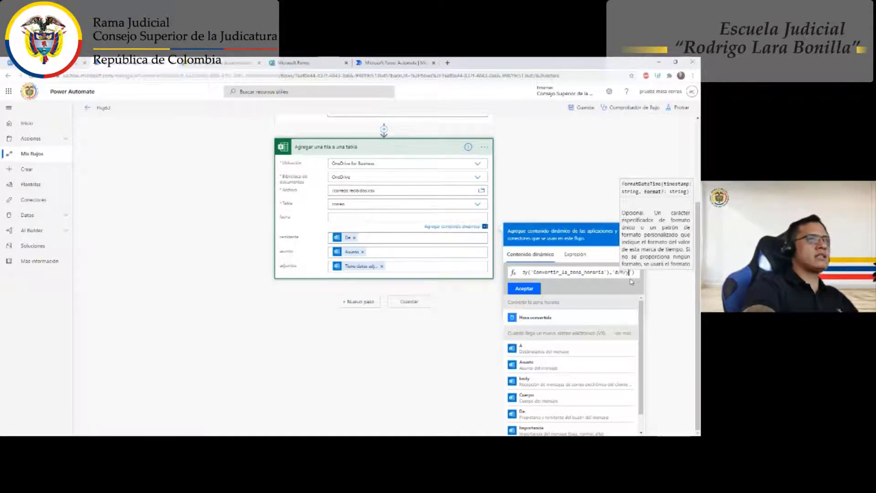
type("y")
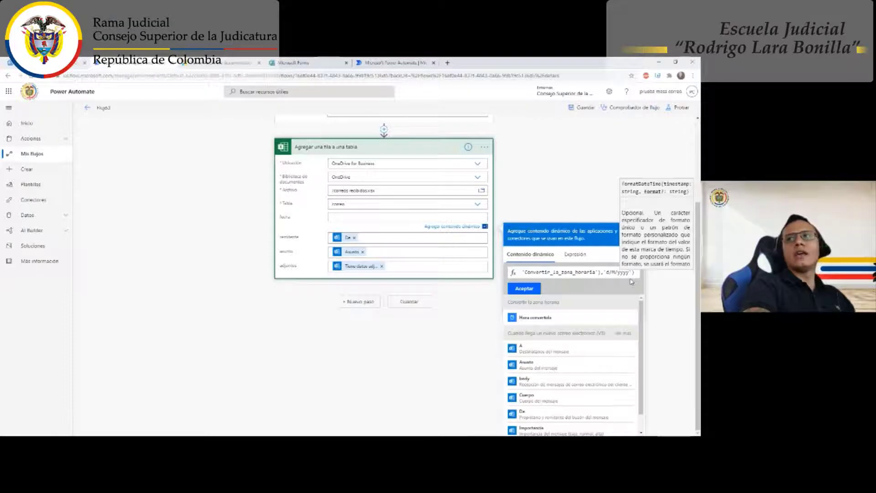
type("'")
type("H:")
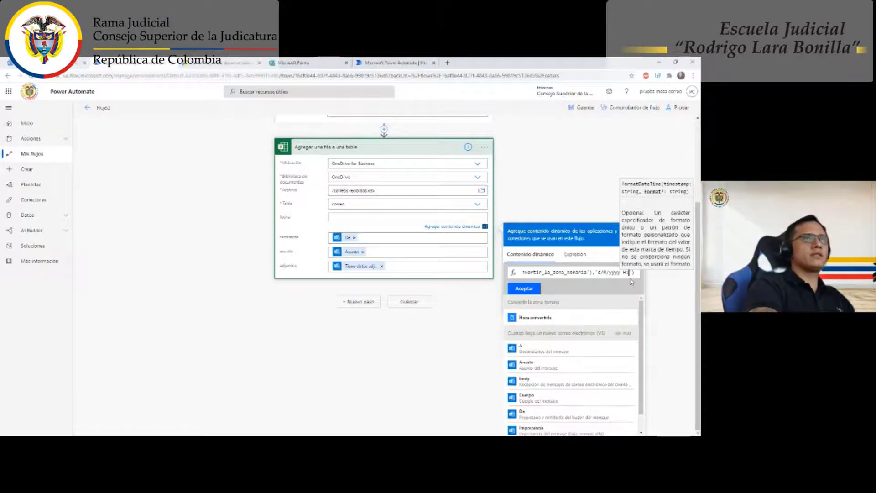
type("mm")
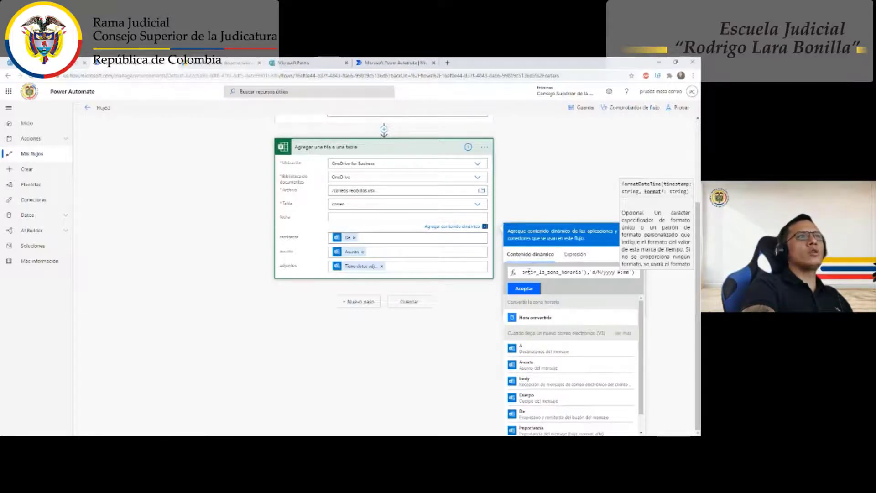
left_click(528, 289)
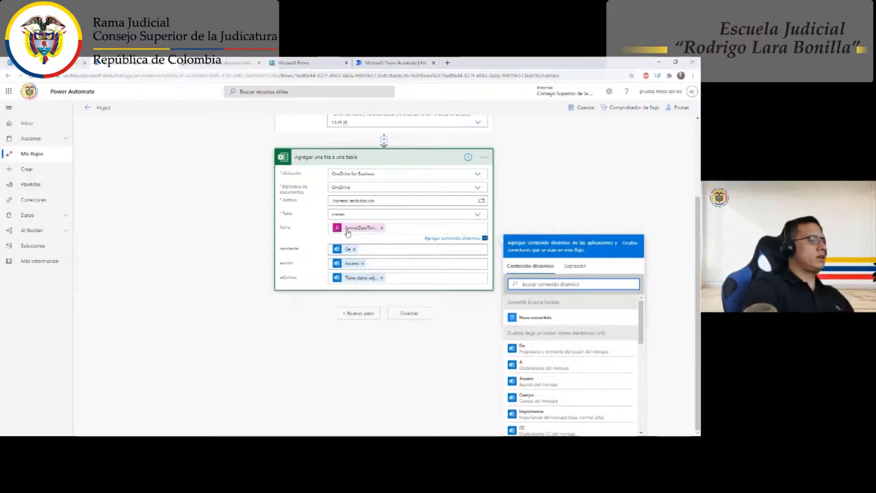
Bring up the Probar flujo test options.
key("alt+Tab")
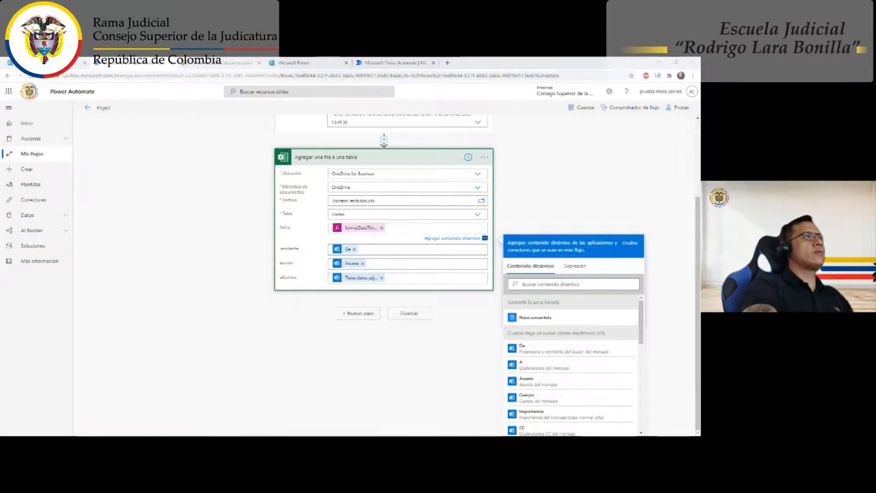
key("alt+Tab")
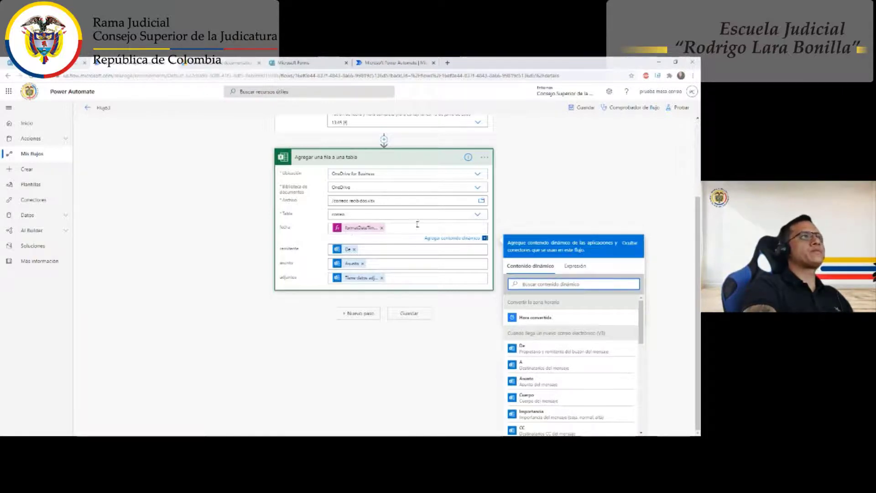
left_click(675, 108)
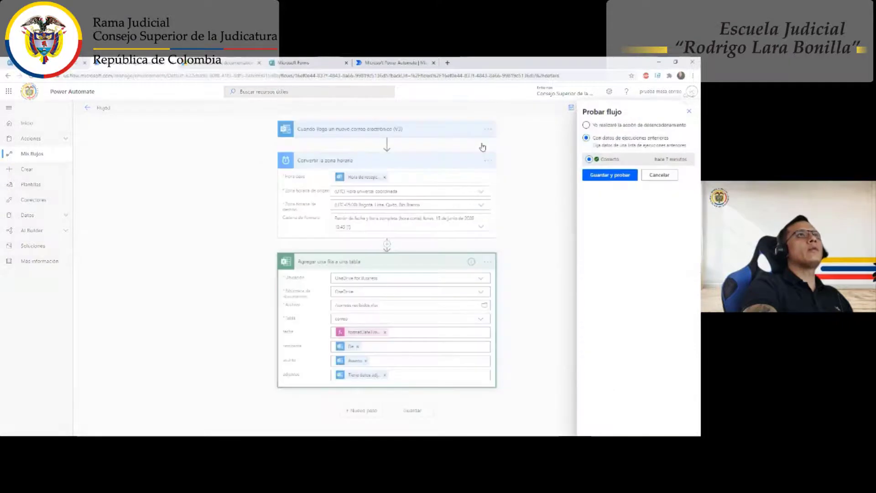
Save and test with a previous run, verifying the row's fecha reads 25/11/2020 15:25.
left_click(609, 175)
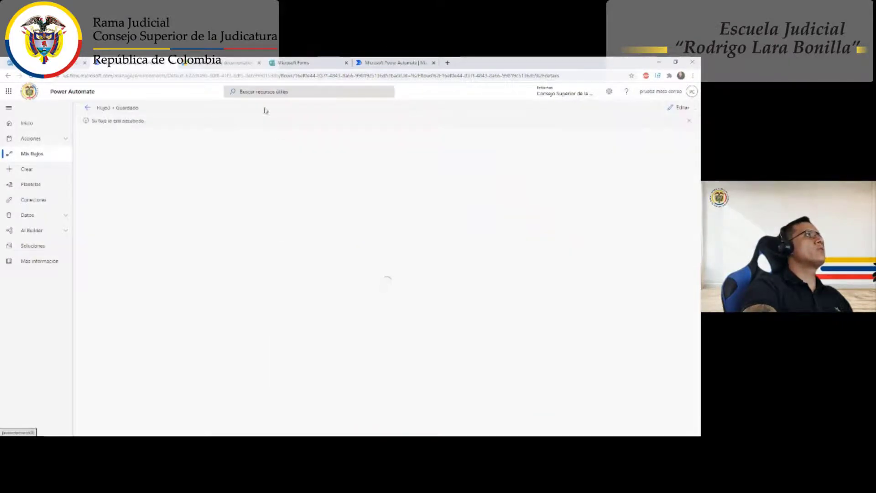
left_click(258, 63)
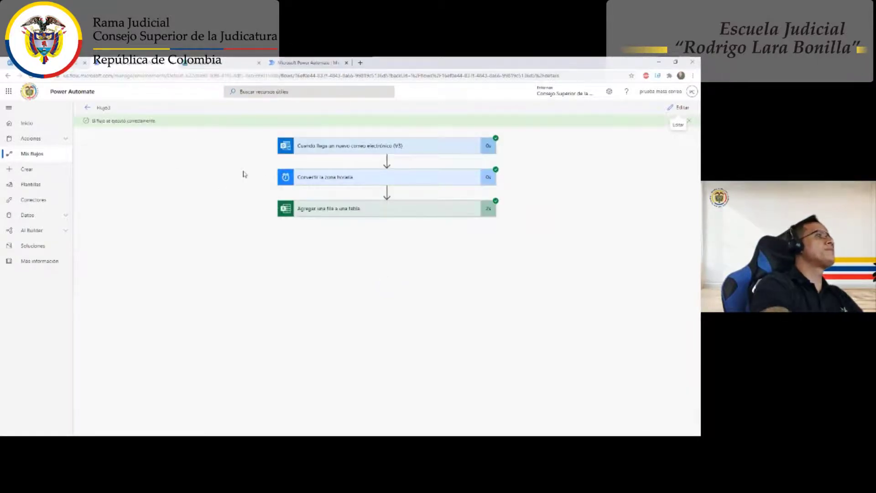
left_click(336, 208)
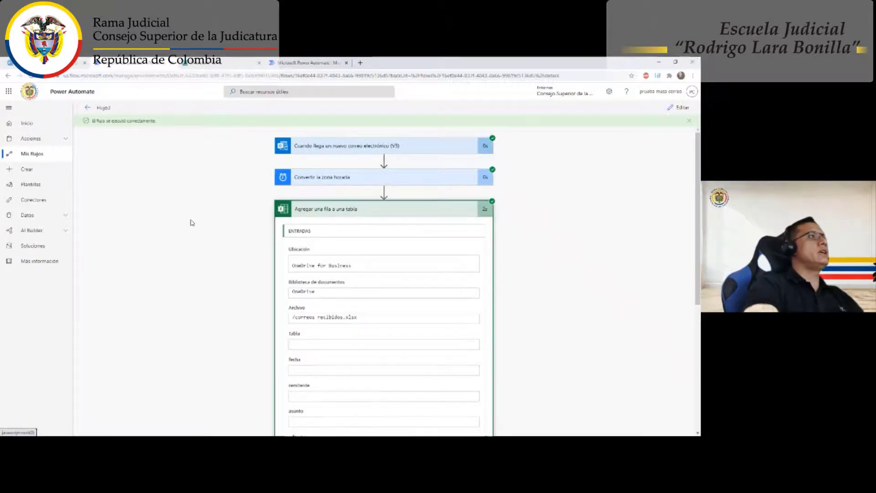
scroll(211, 221, "down", 5)
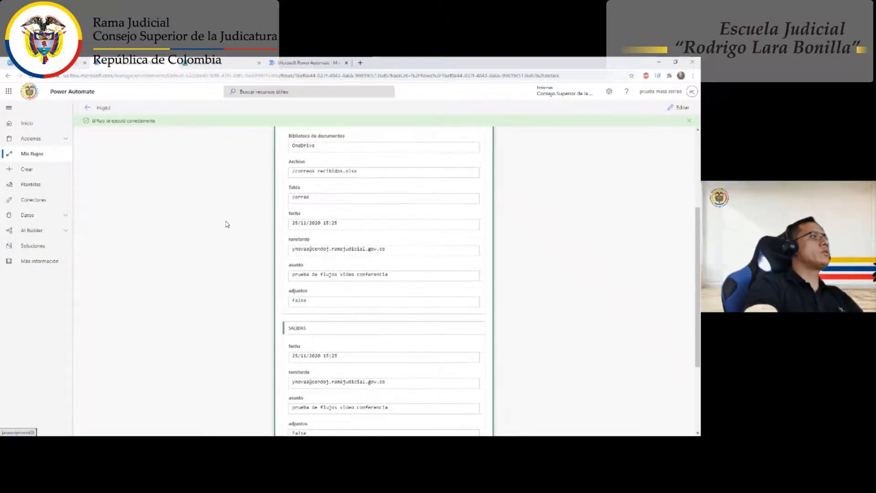
scroll(227, 224, "up", 1)
left_click_drag(292, 259, 341, 257)
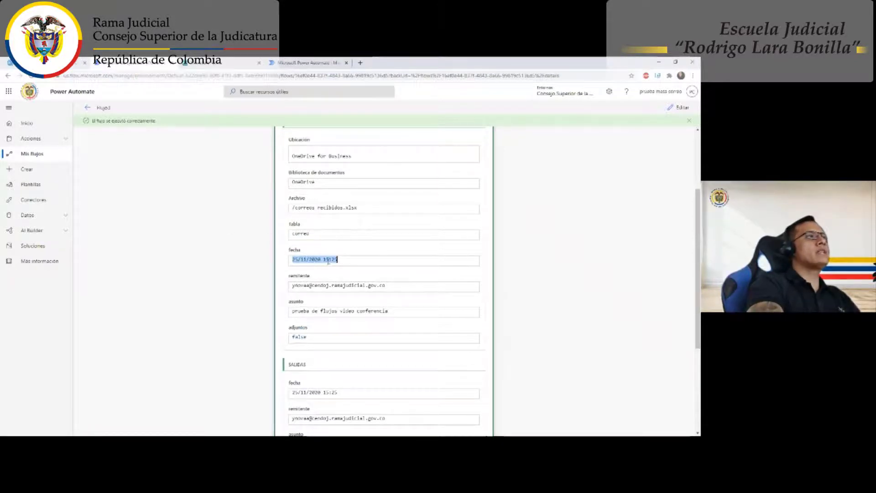
left_click(328, 261)
scroll(320, 264, "down", 1)
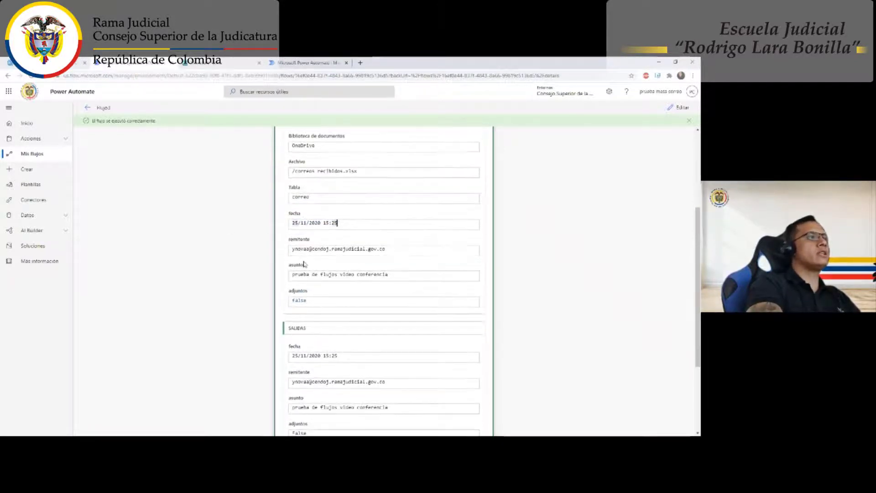
scroll(329, 264, "up", 2)
scroll(331, 265, "up", 3)
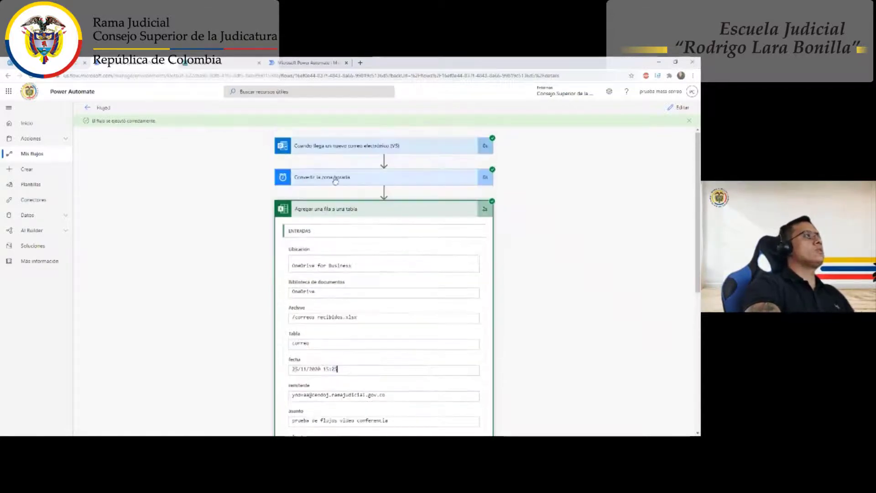
left_click(332, 210)
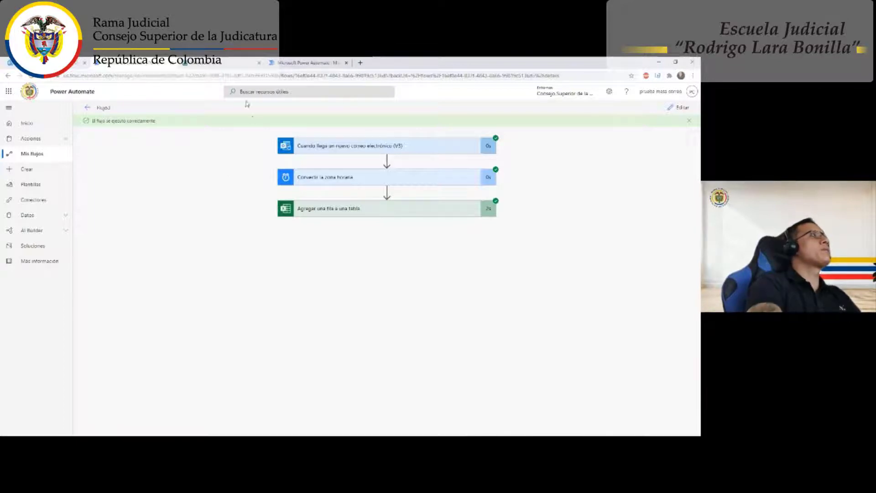
Exit the form preview, confirm 0 responses, and review the questions, including the 1–10 rating.
left_click(212, 68)
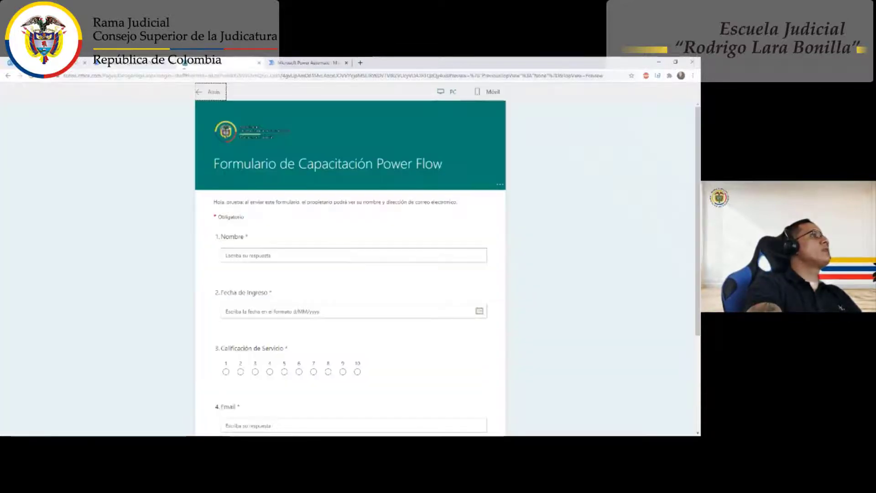
scroll(269, 205, "down", 3)
scroll(269, 240, "up", 3)
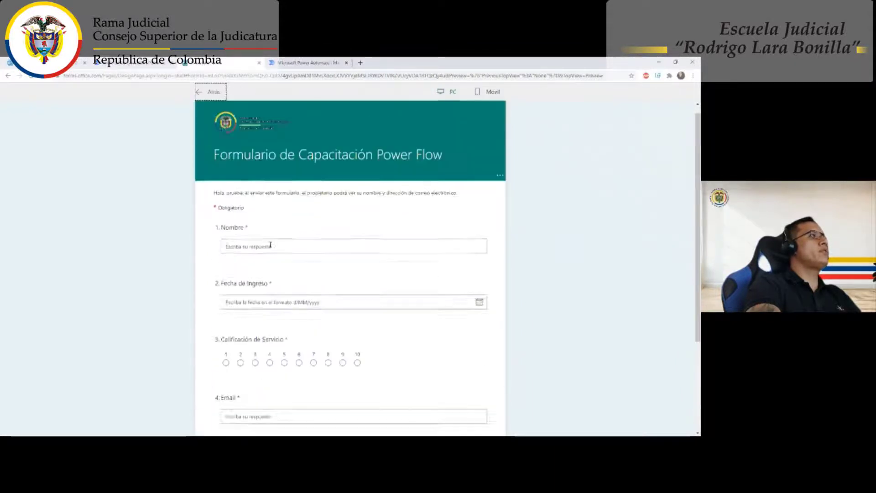
left_click(205, 98)
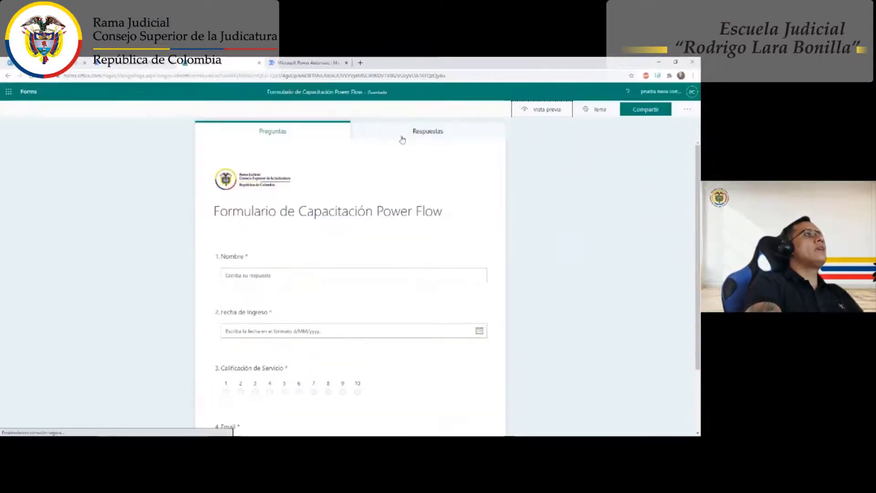
left_click(408, 136)
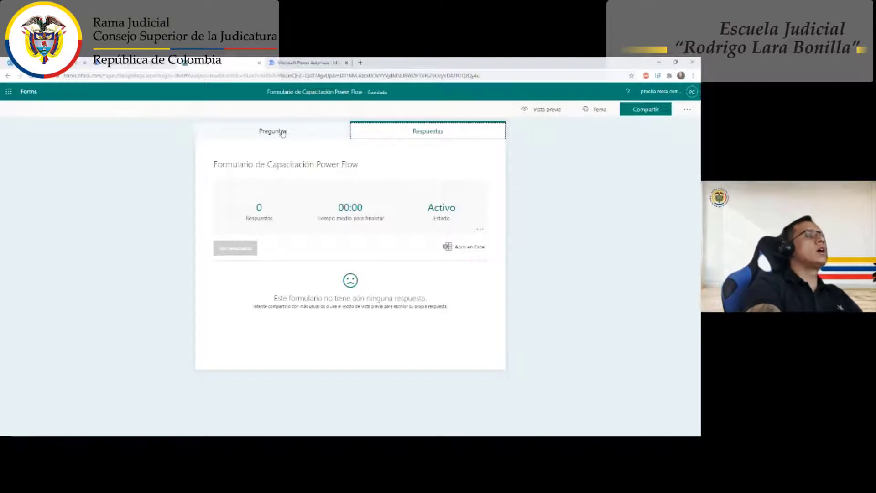
left_click(253, 133)
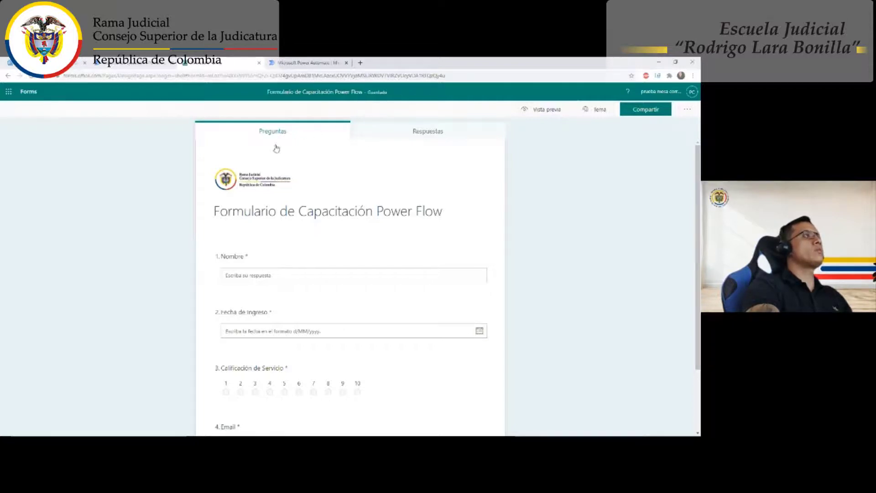
scroll(240, 236, "down", 1)
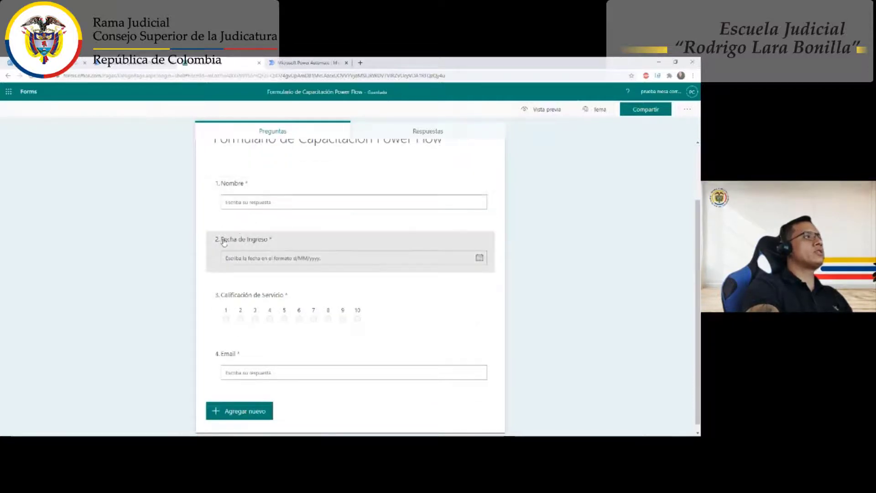
scroll(217, 332, "up", 1)
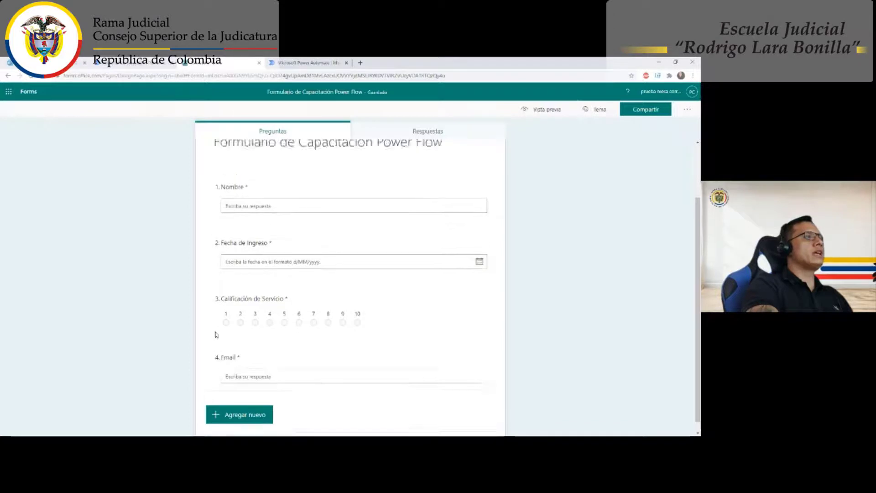
scroll(217, 324, "down", 1)
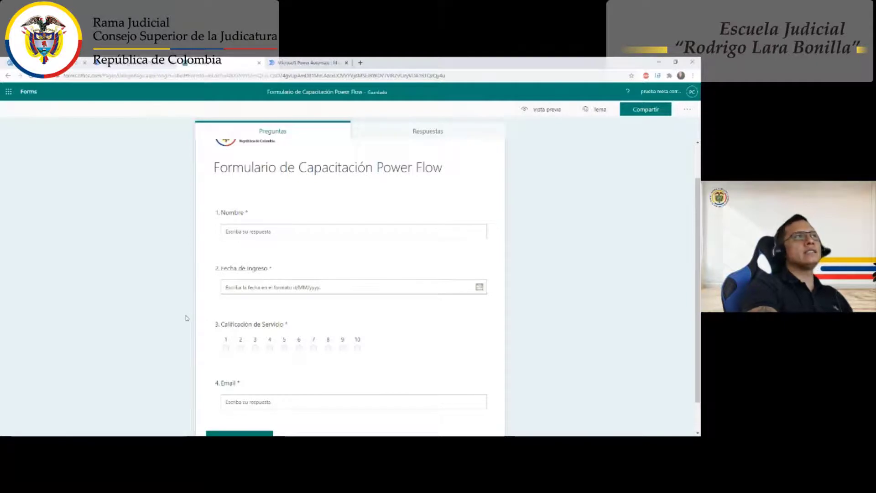
scroll(280, 240, "up", 2)
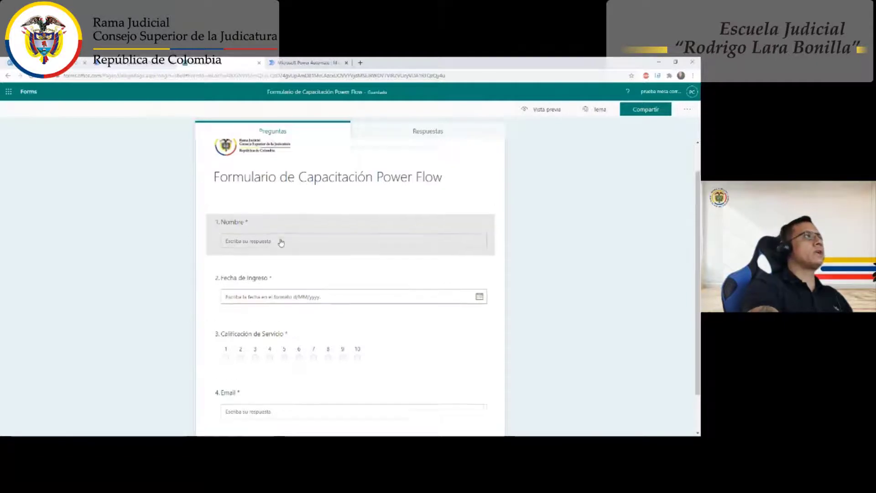
Create a new automated flow from Crear, skipping the trigger selection with Omitir.
left_click(292, 63)
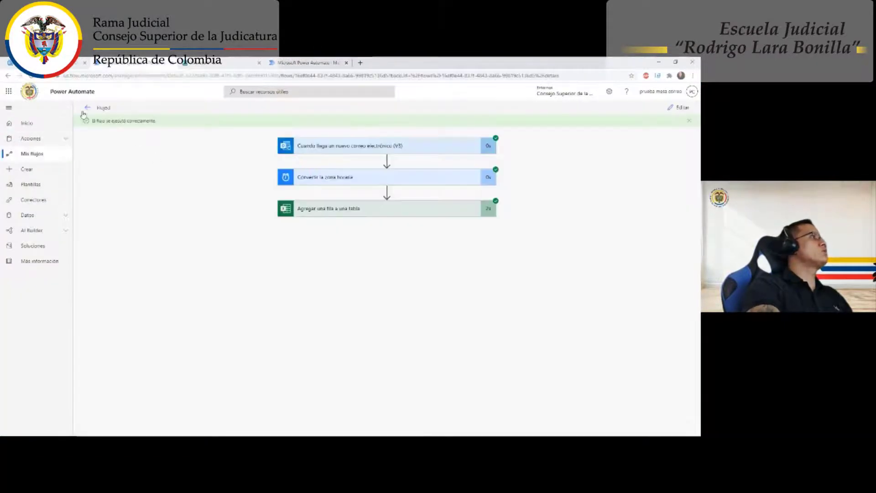
left_click(33, 155)
left_click(104, 109)
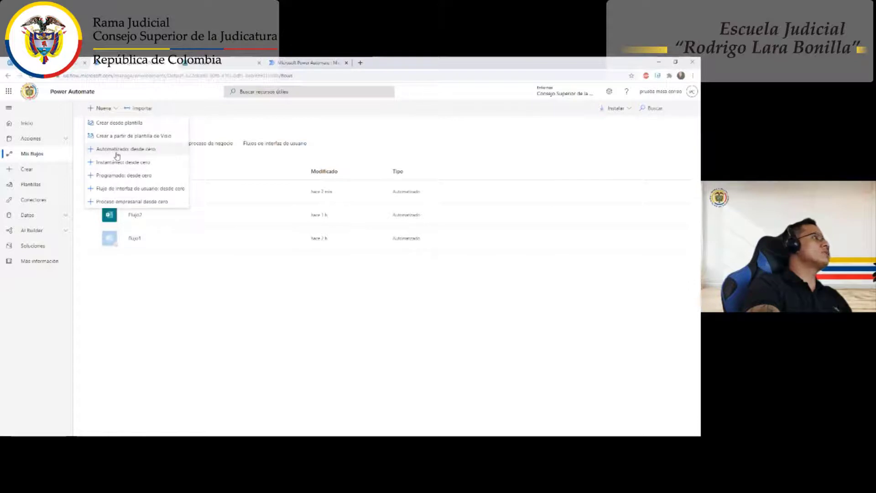
left_click(24, 172)
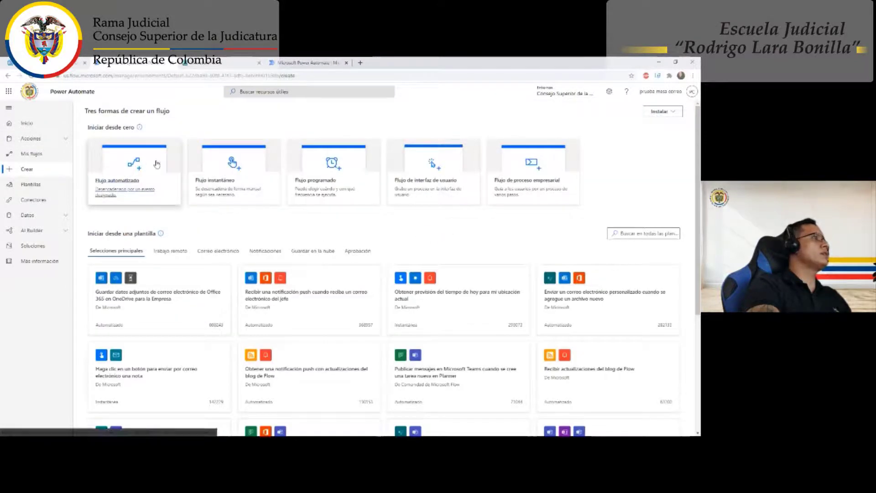
left_click(158, 167)
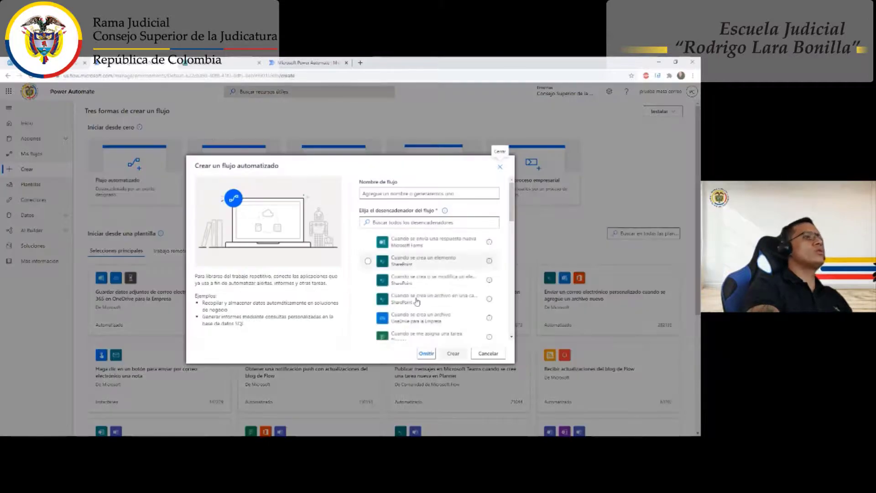
scroll(416, 302, "down", 5)
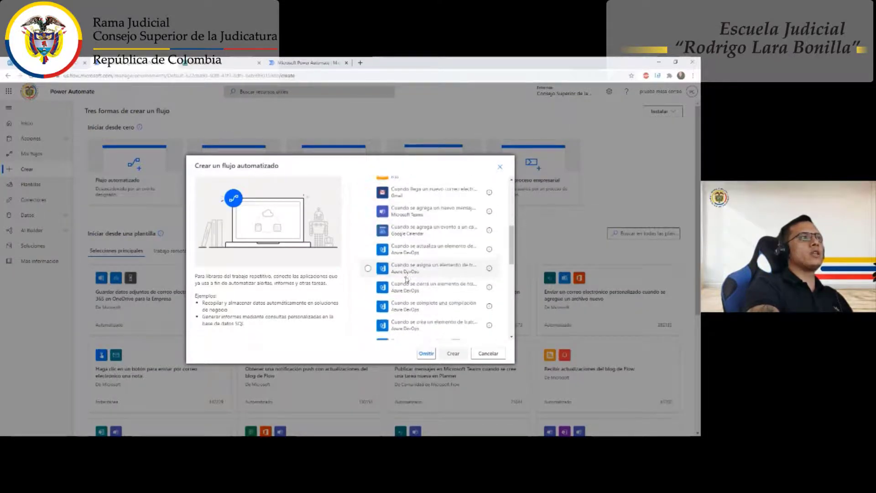
scroll(406, 277, "down", 5)
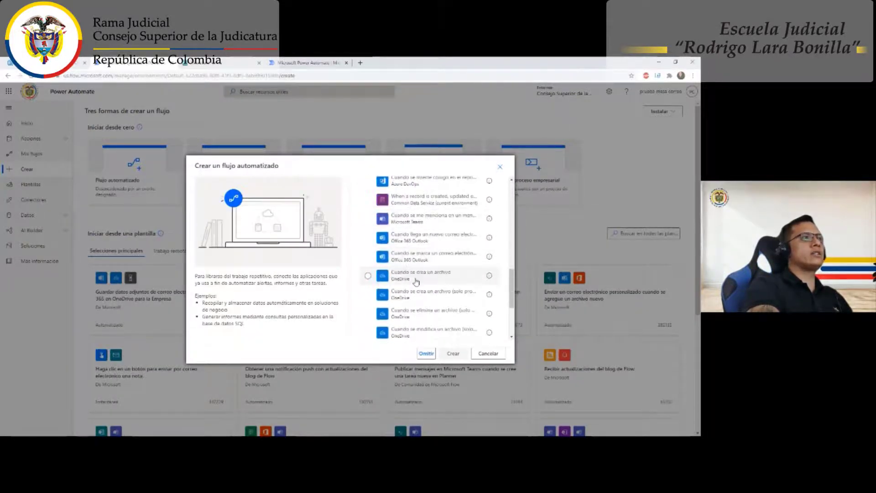
left_click(425, 354)
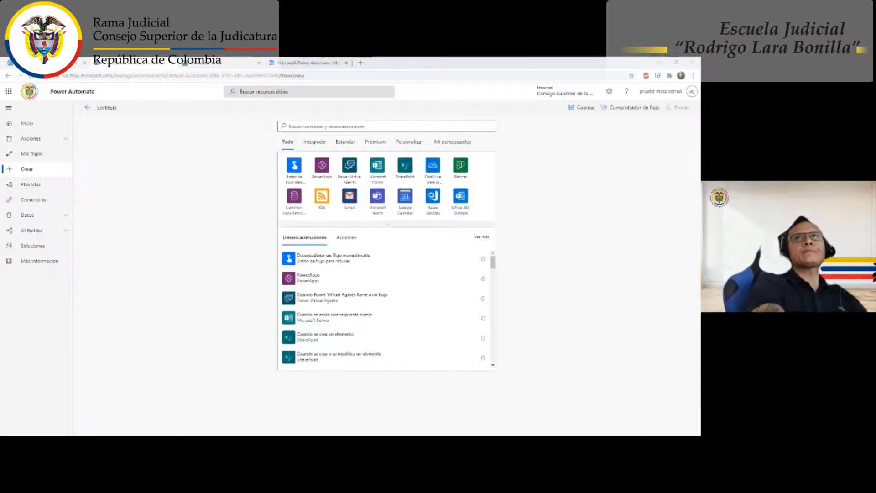
Trigger the flow with Microsoft Forms 'Cuando se envía una respuesta nueva' on Formulario de Capacitación Power Flow.
left_click(310, 125)
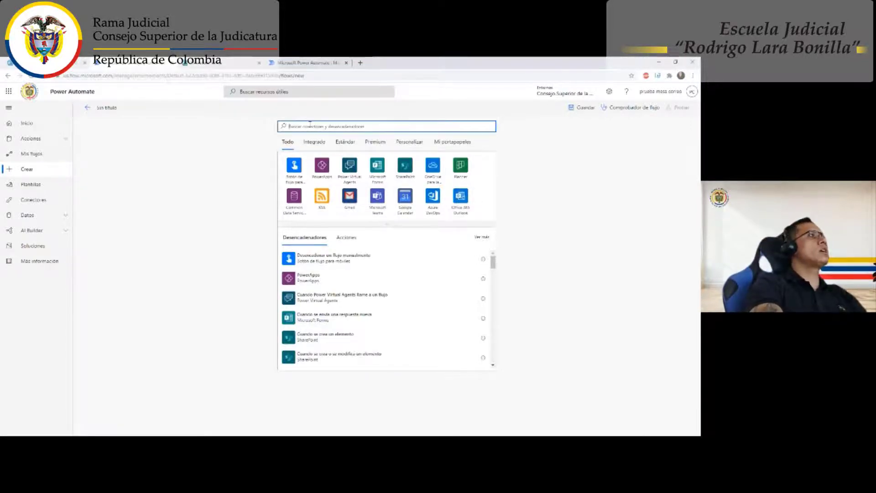
type("form")
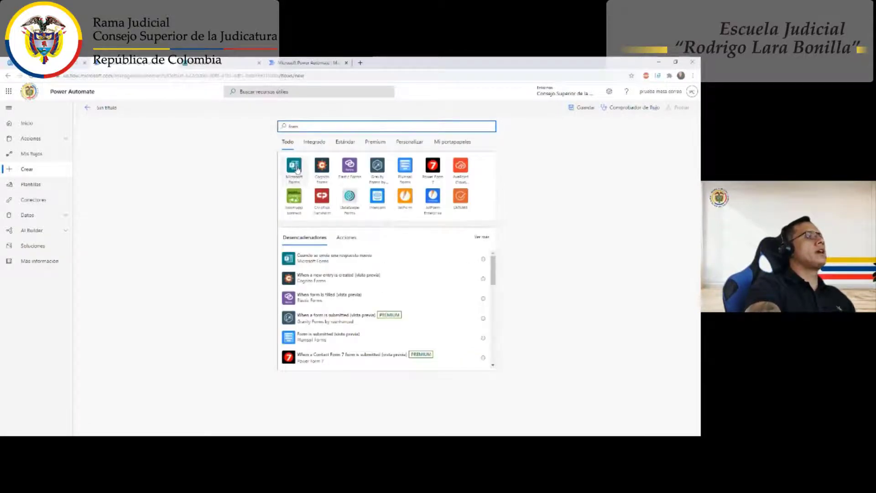
left_click(296, 167)
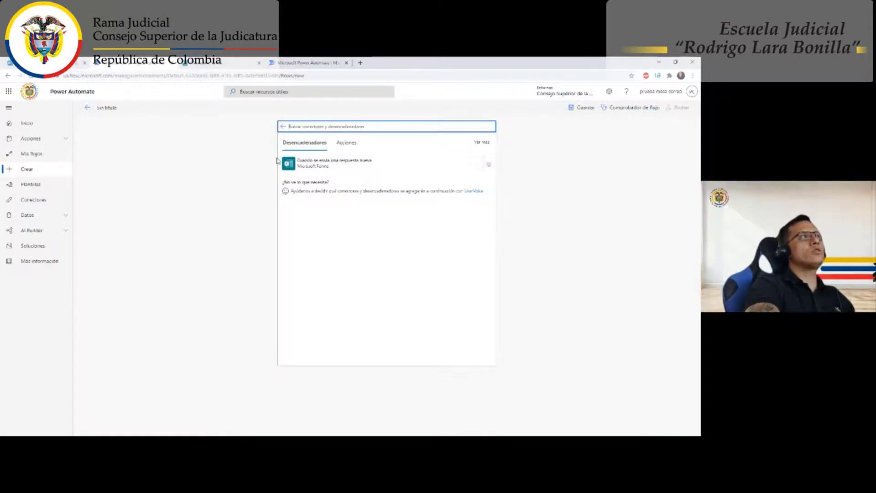
left_click(316, 166)
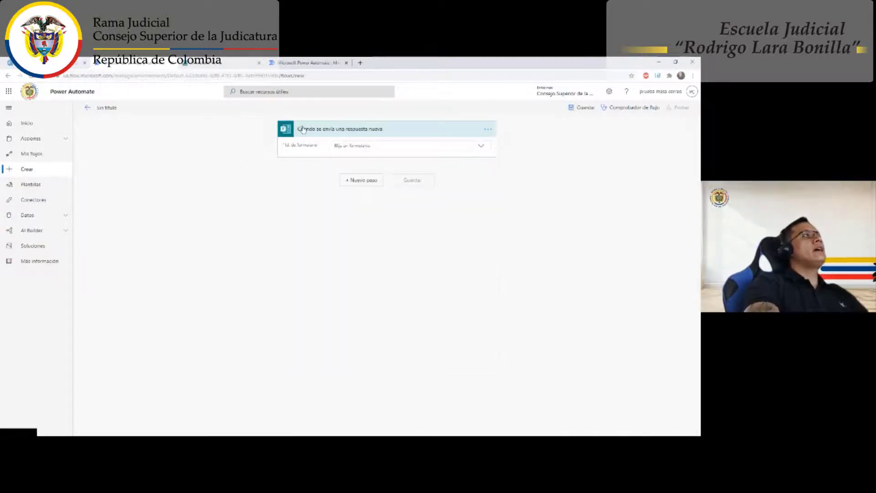
left_click(482, 149)
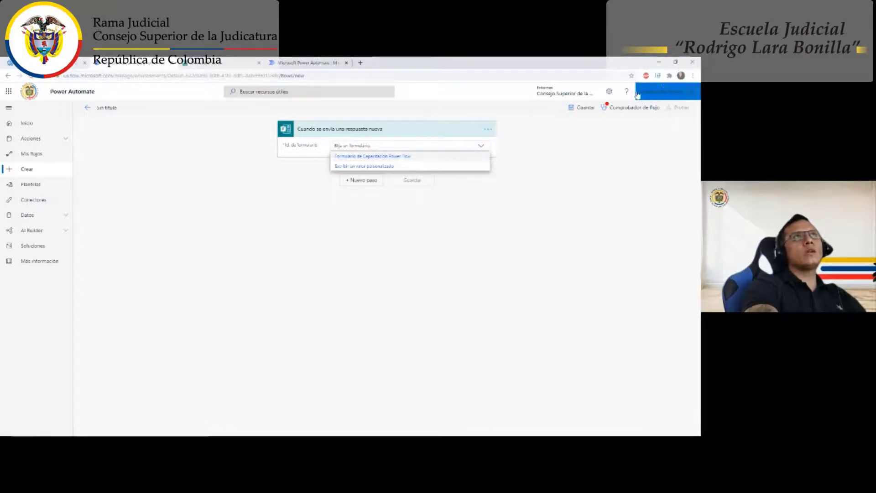
left_click(352, 157)
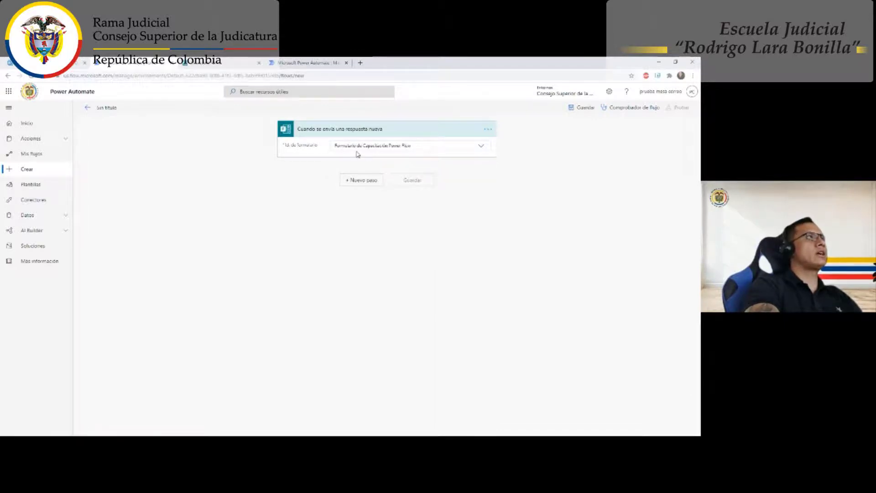
Add the Excel Online (Empresas) action 'Agregar una fila a una tabla' as a new step.
left_click(364, 182)
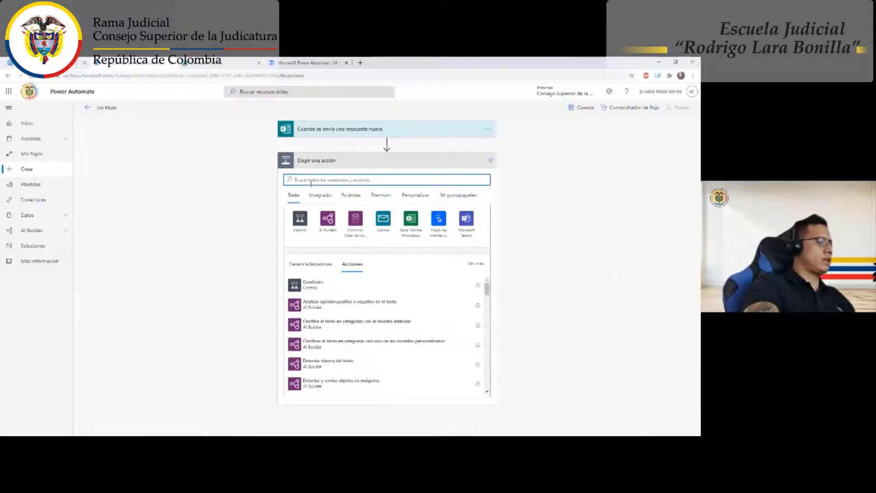
type("excel")
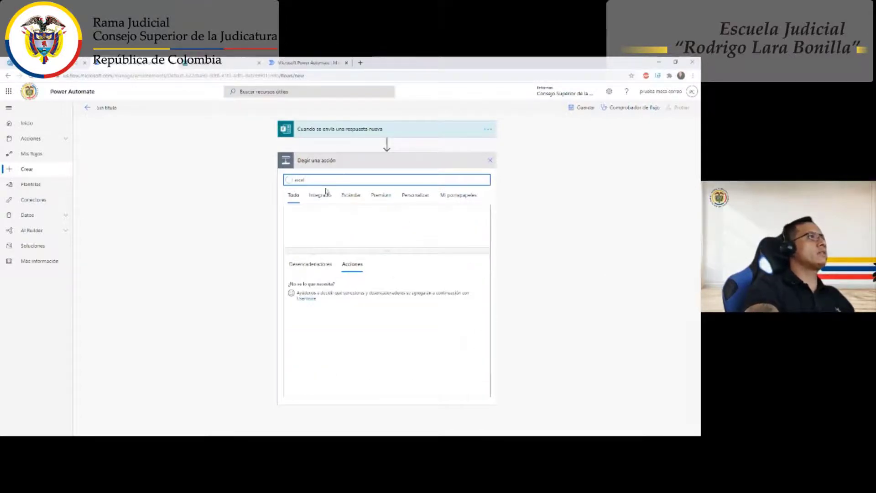
left_click(300, 220)
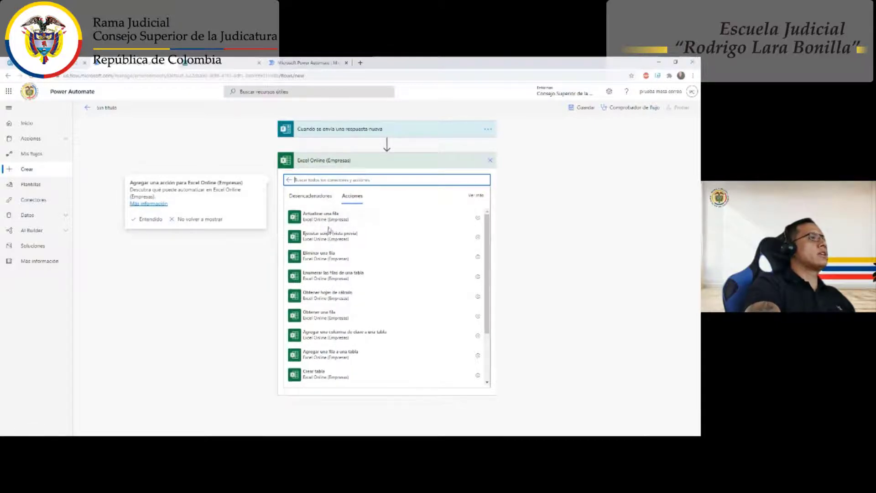
scroll(352, 288, "down", 3)
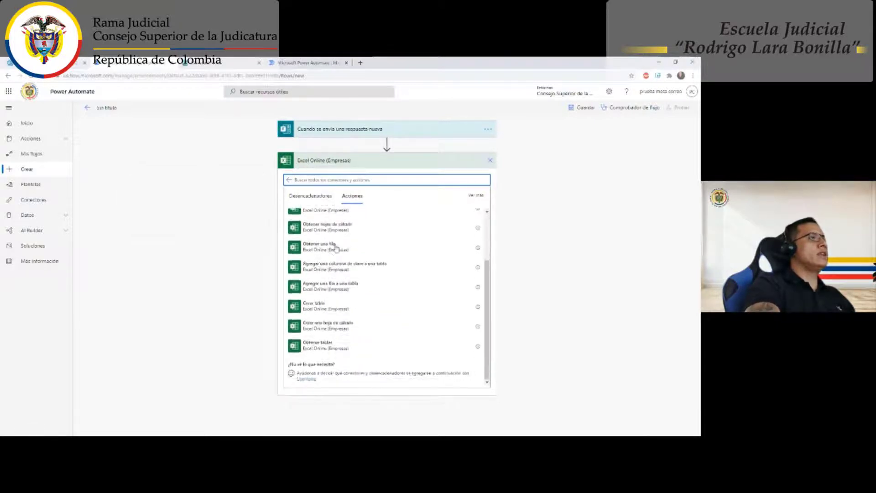
left_click(352, 287)
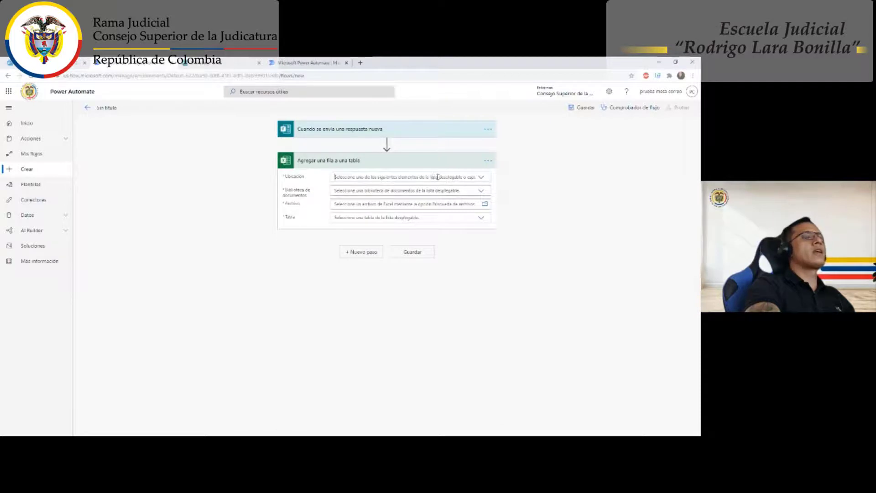
Set the row action's location to OneDrive for Business, library OneDrive, file Formulario.xlsx.
left_click(437, 176)
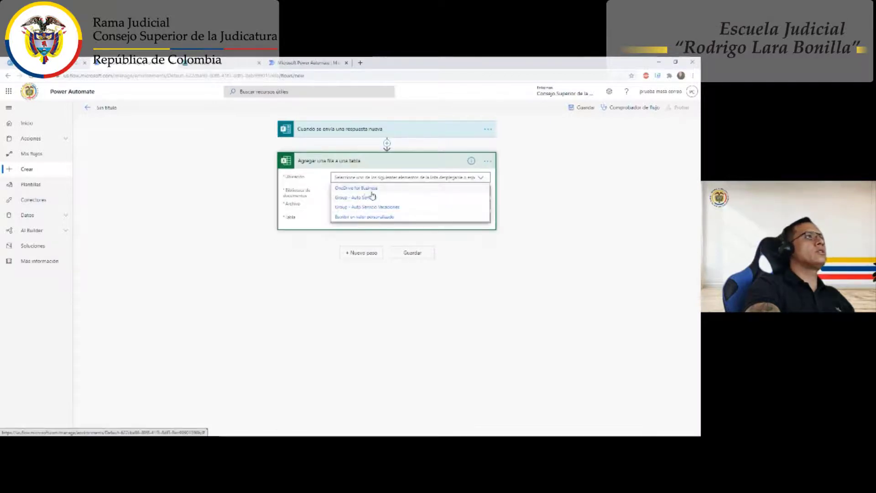
left_click(371, 189)
left_click(344, 192)
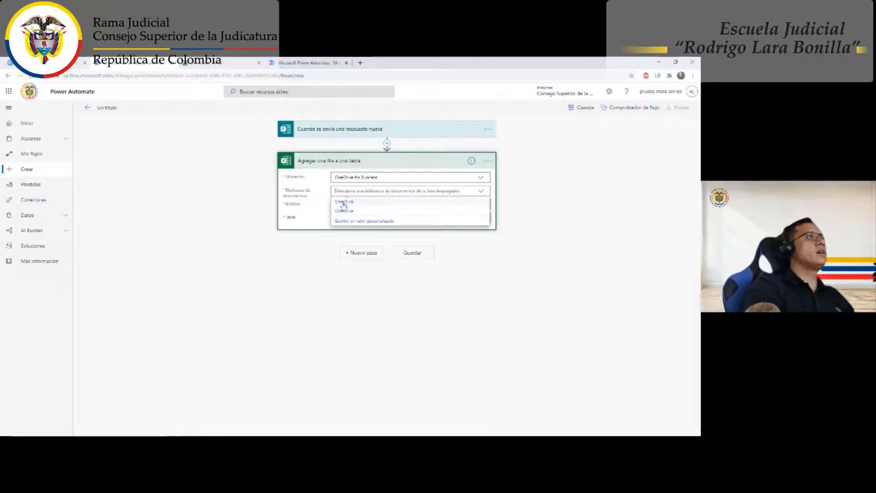
left_click(347, 210)
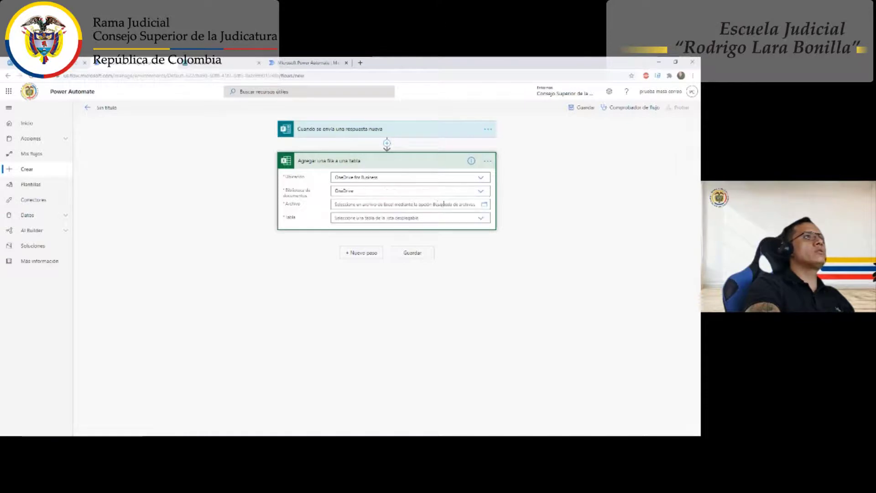
left_click(484, 204)
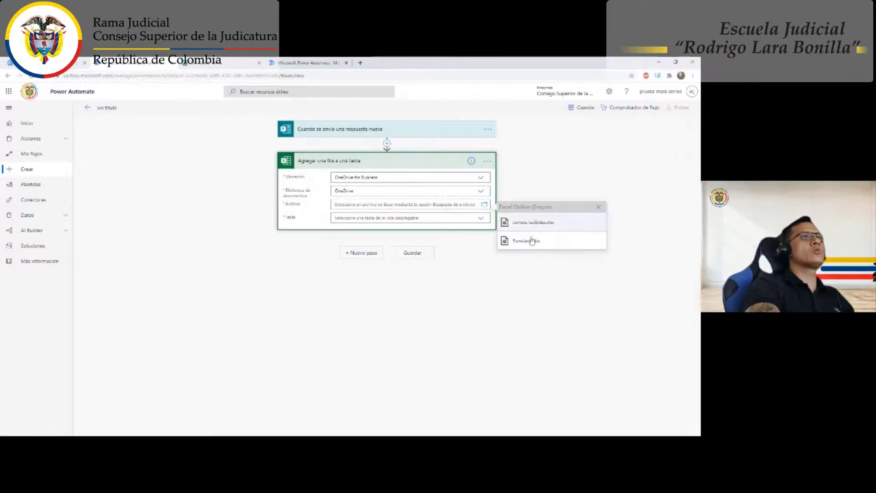
left_click(524, 241)
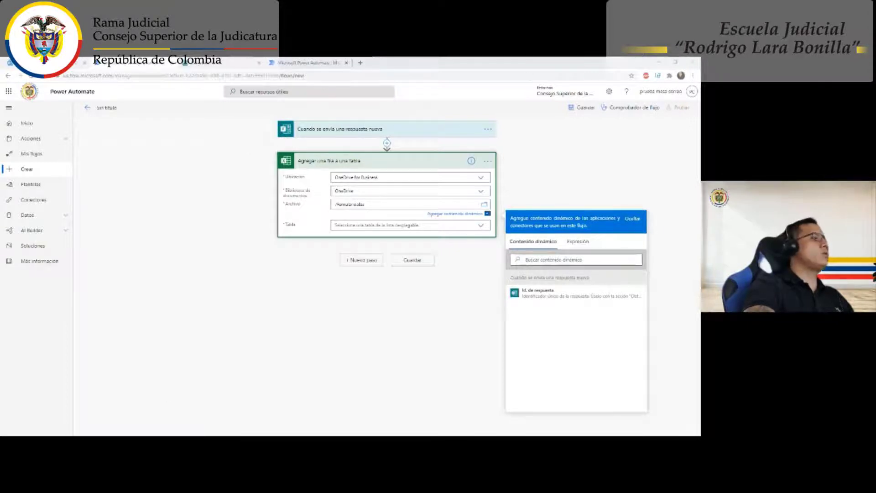
Review the form's questions in Microsoft Forms, then list the workbook's tables back in the flow.
left_click(228, 63)
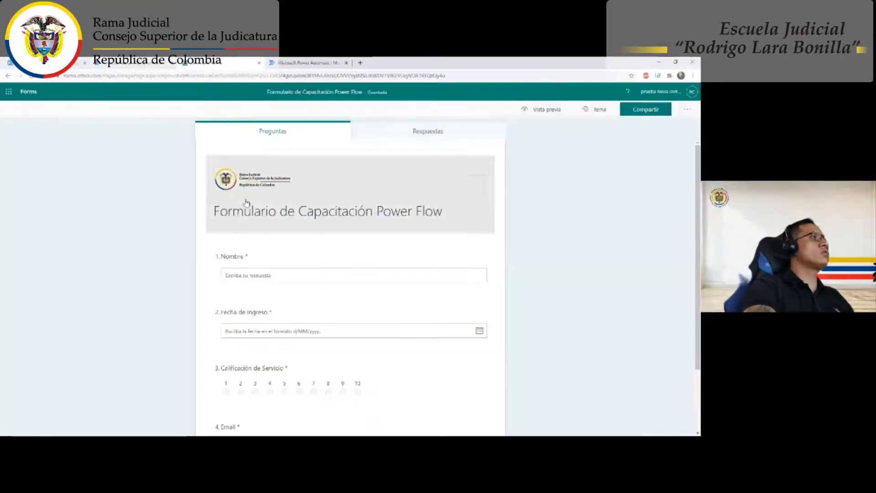
scroll(235, 256, "down", 1)
scroll(238, 286, "down", 1)
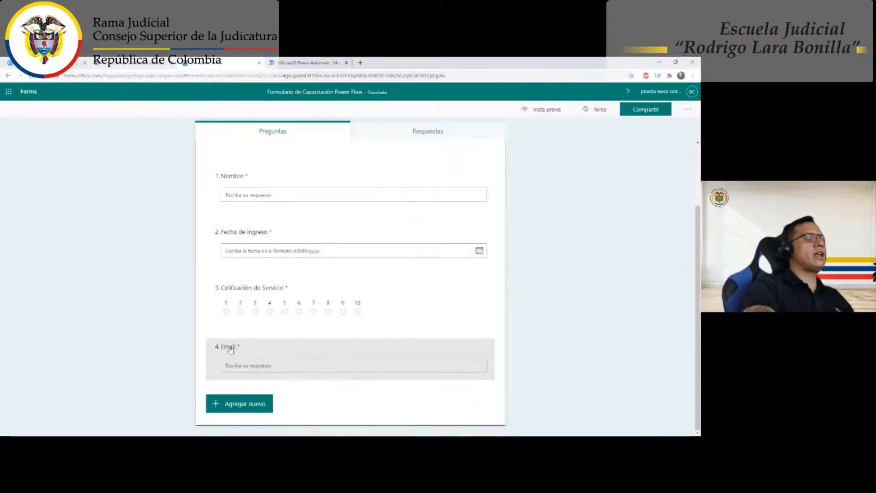
scroll(228, 205, "up", 3)
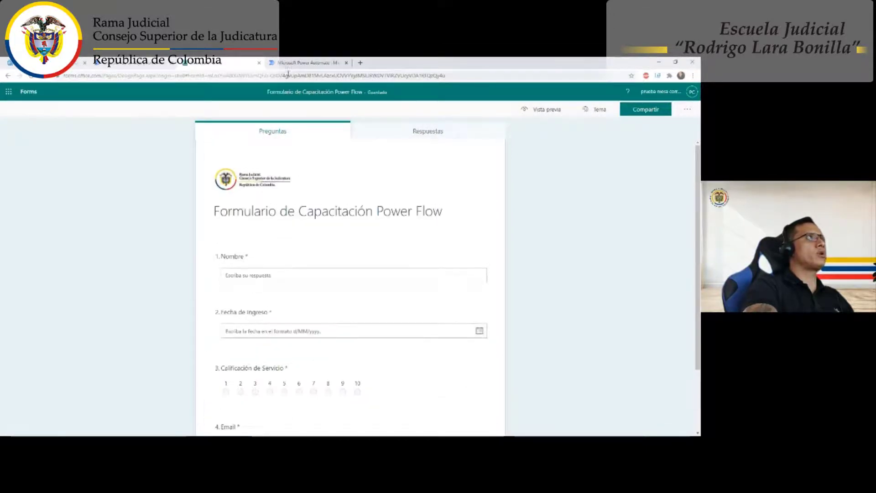
left_click(305, 62)
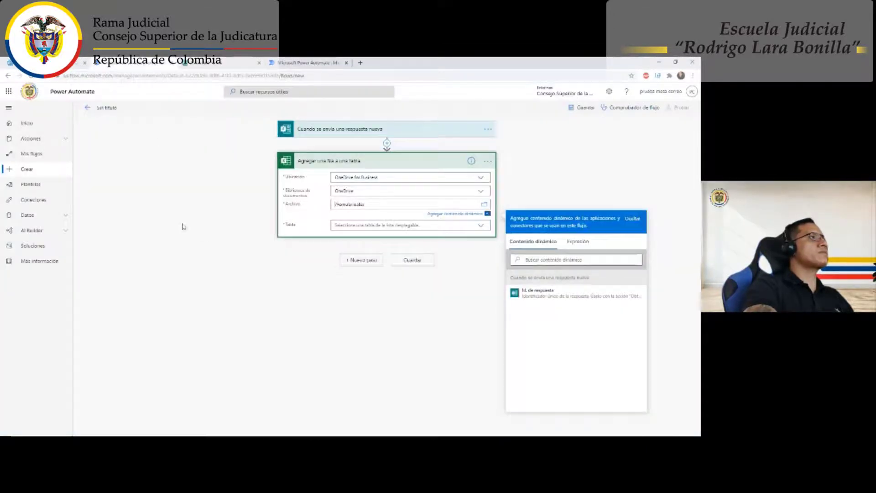
left_click(364, 225)
Choose the formulario table for the add-row step and compare its columns with the form's questions.
left_click(352, 231)
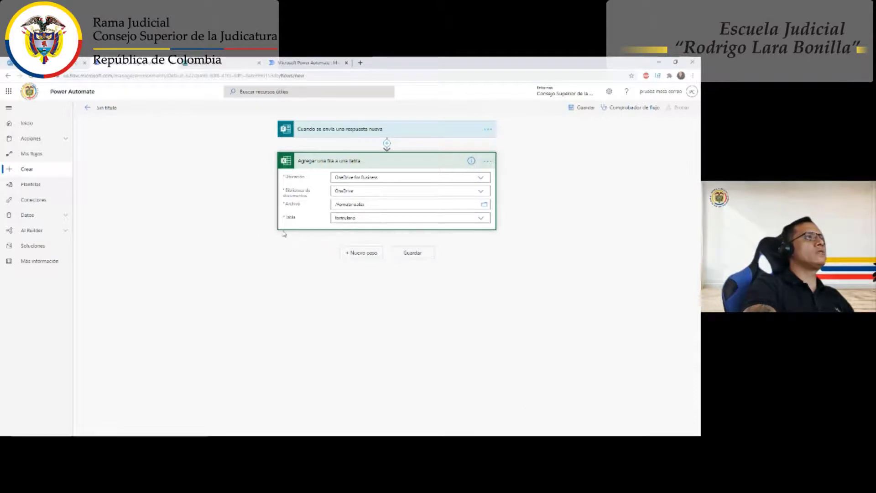
left_click(348, 230)
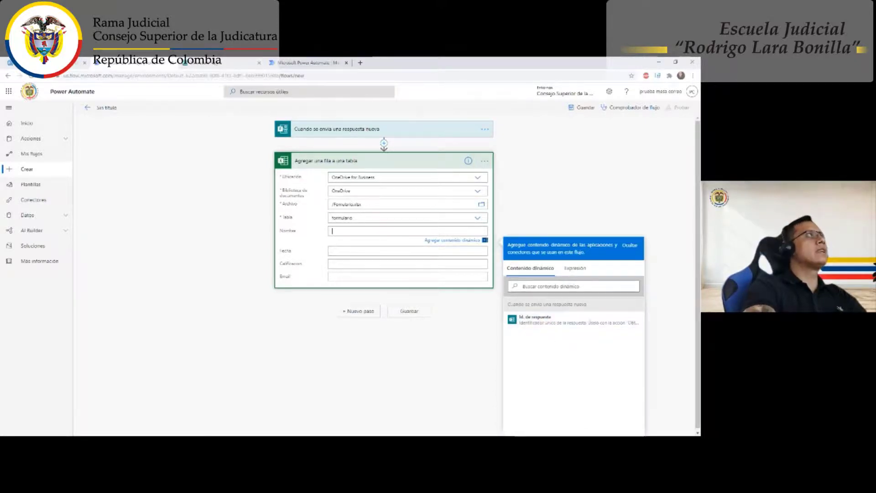
left_click(214, 62)
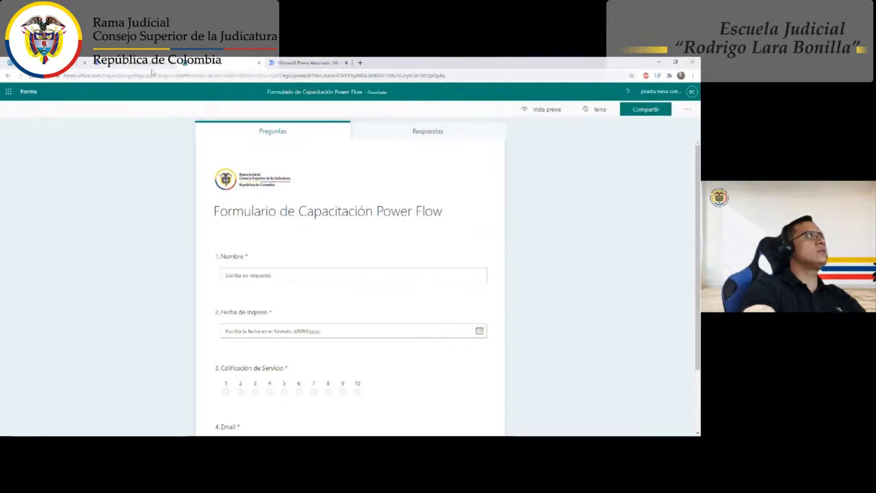
left_click(306, 62)
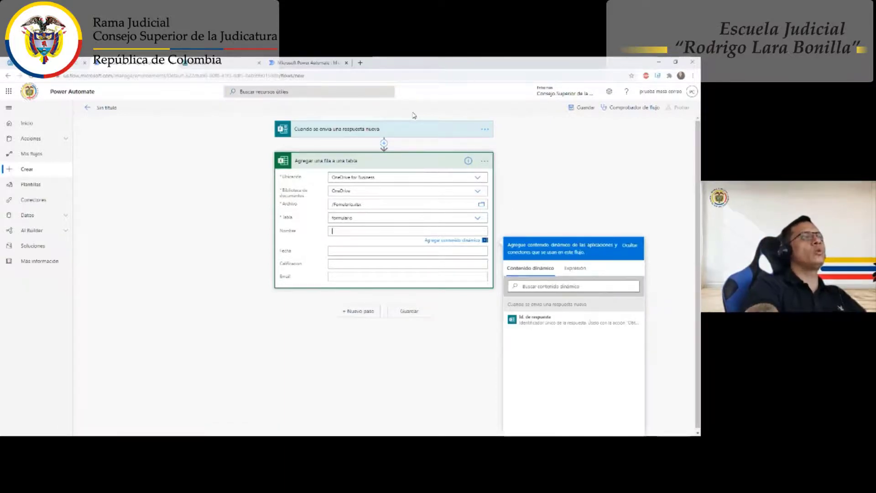
left_click(384, 144)
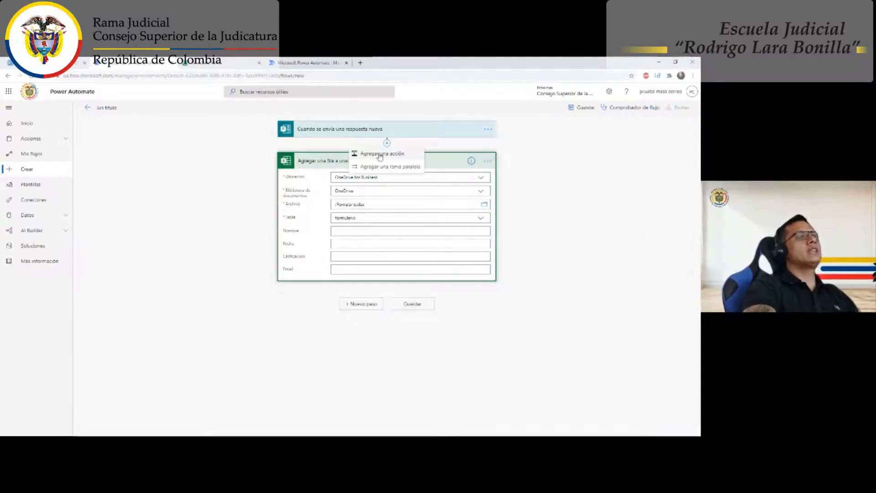
Insert the Microsoft Forms action 'Obtener los detalles de la respuesta' right after the trigger.
left_click(379, 155)
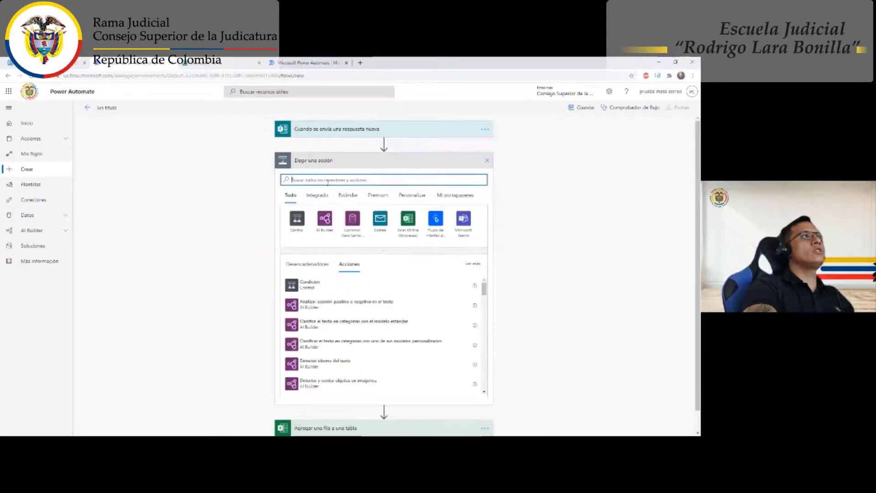
type("orm")
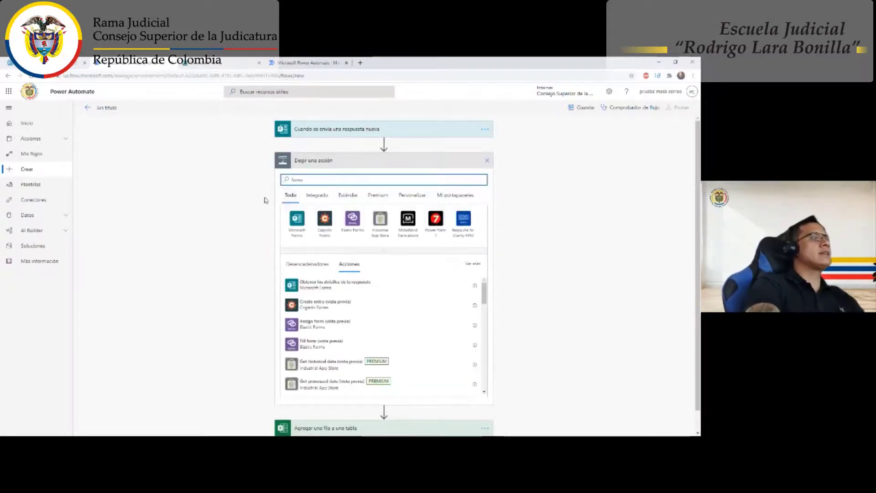
type("s")
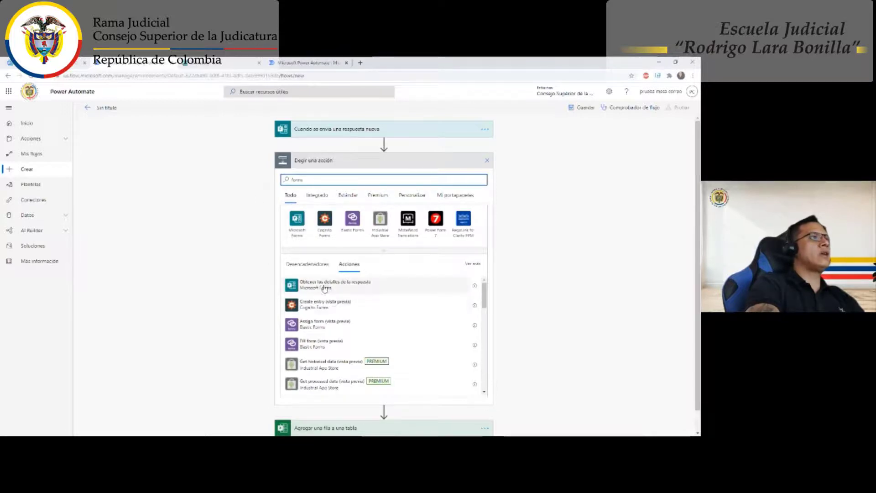
left_click(296, 221)
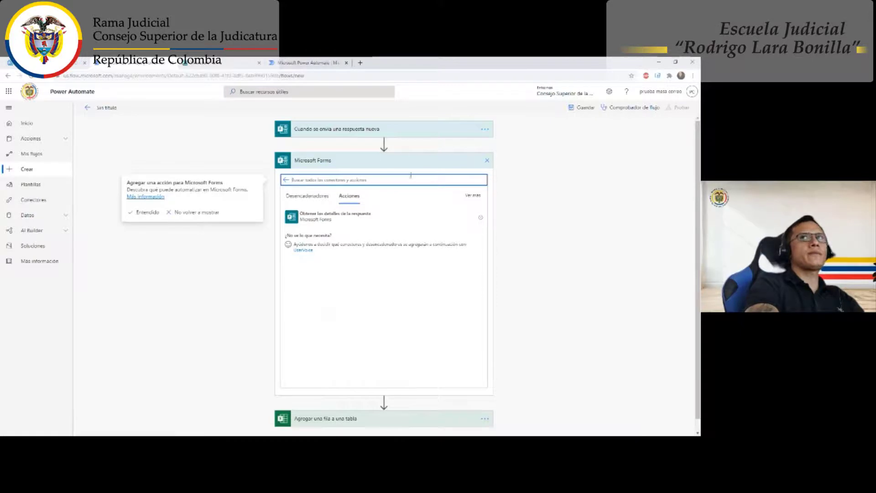
left_click(336, 216)
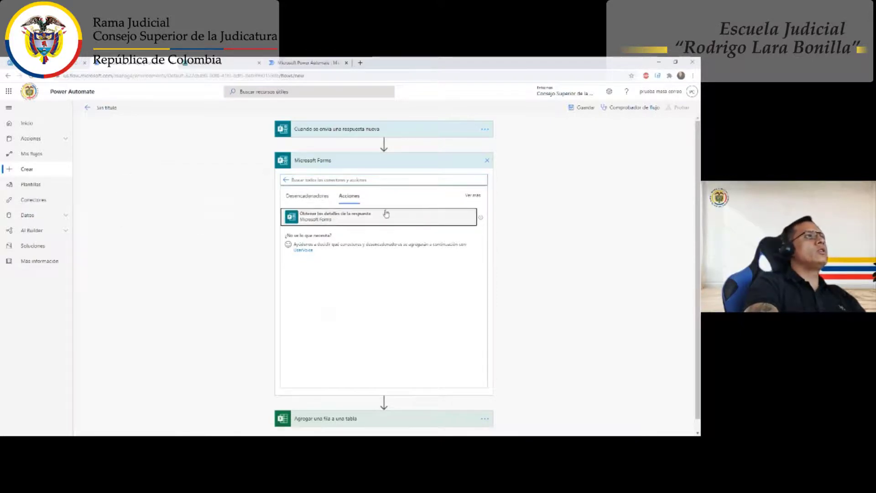
Set the details step's form to Formulario de Capacitación Power Flow and Id. de respuesta to the trigger's token.
left_click(356, 179)
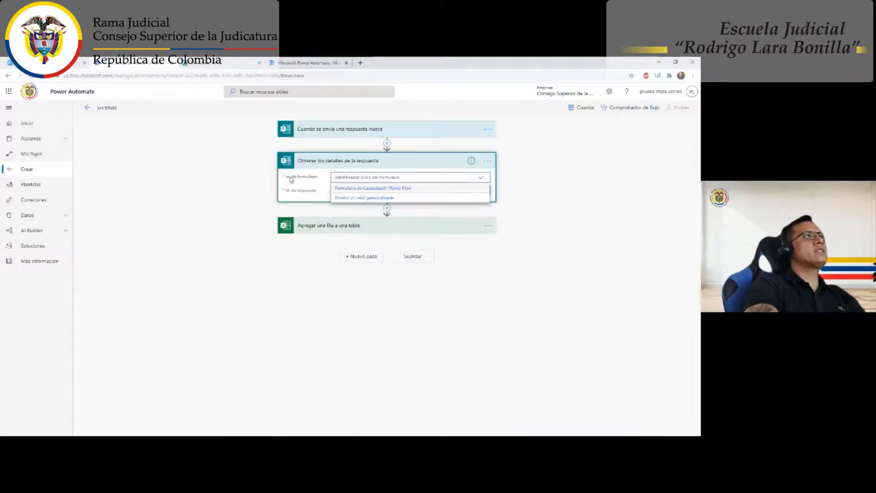
left_click(335, 133)
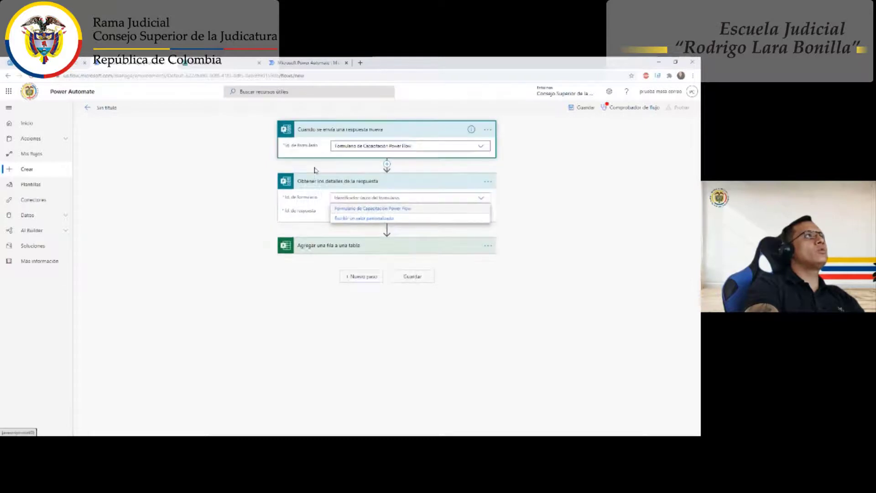
left_click(354, 256)
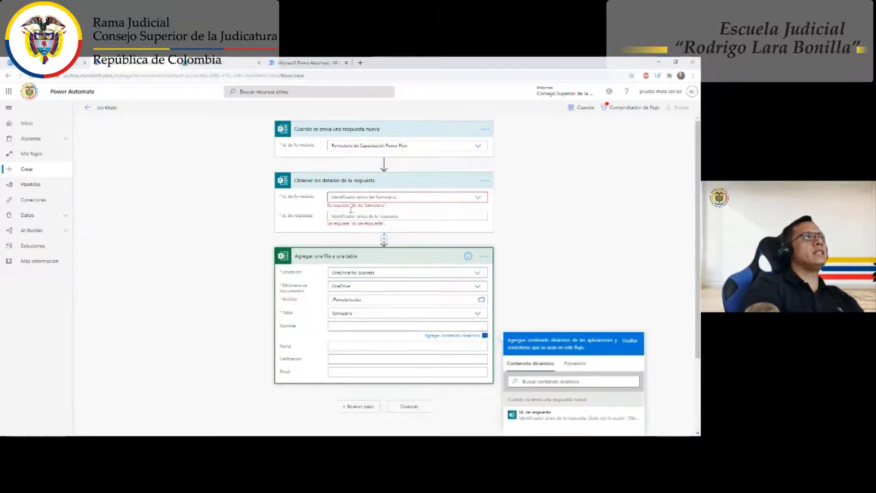
left_click(342, 197)
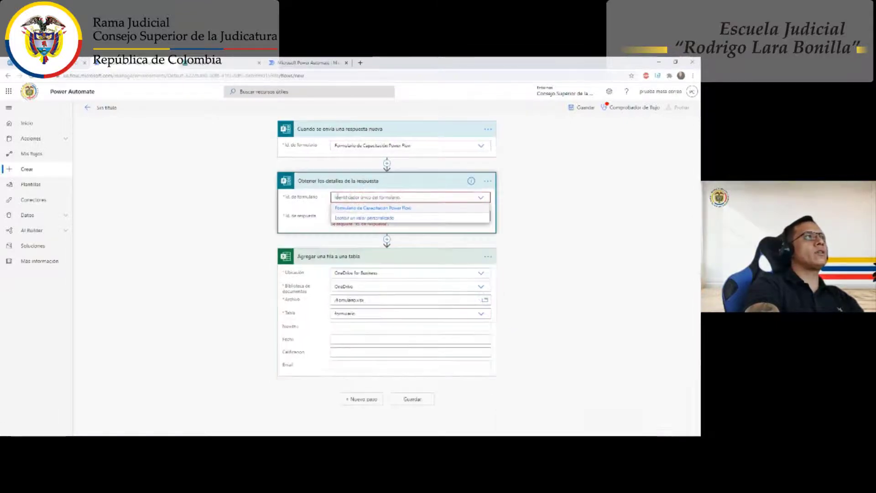
left_click(362, 208)
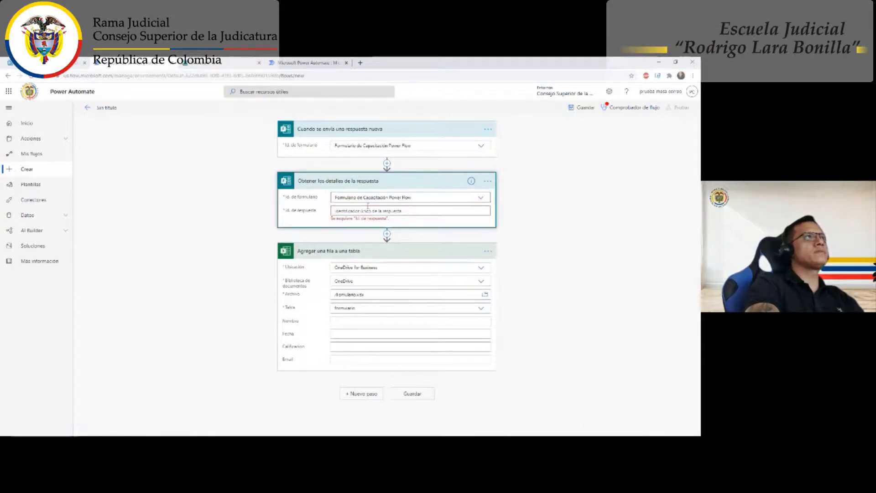
left_click(370, 211)
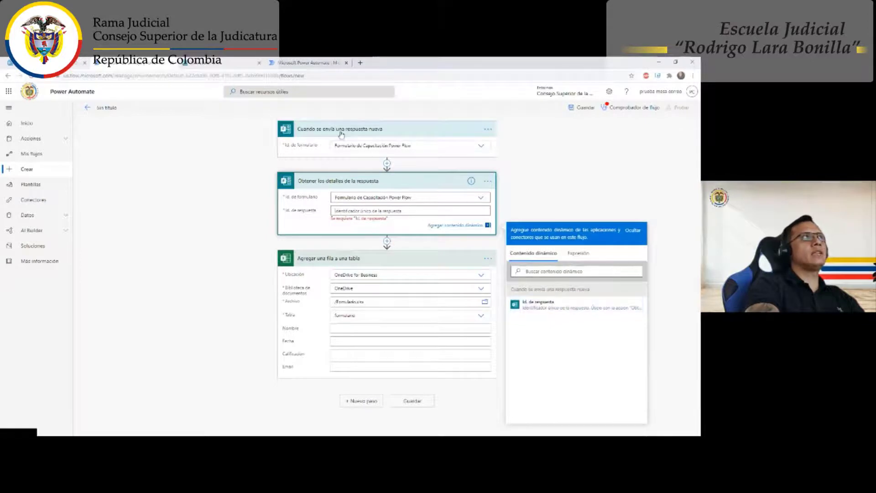
left_click(543, 310)
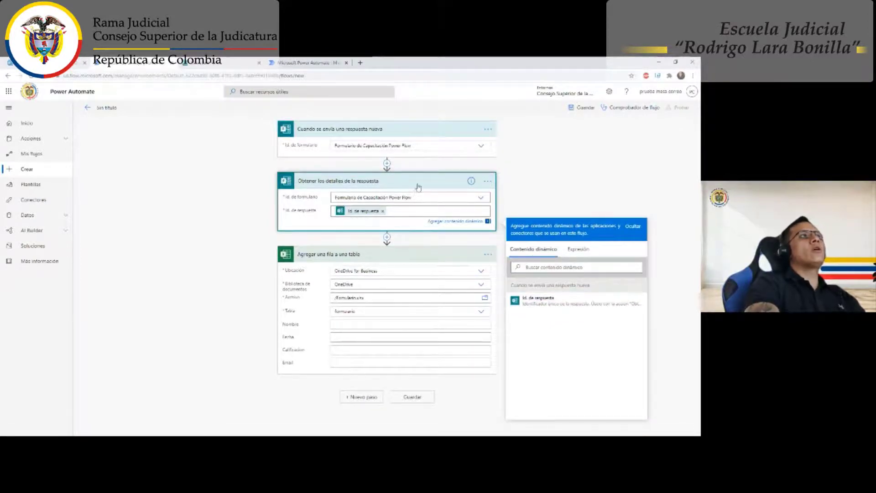
left_click(401, 327)
Map Nombre, Fecha de Ingreso, Calificación de Servicio and Email answers into Nombre, Fecha, Calificacion, Email columns.
scroll(542, 269, "down", 1)
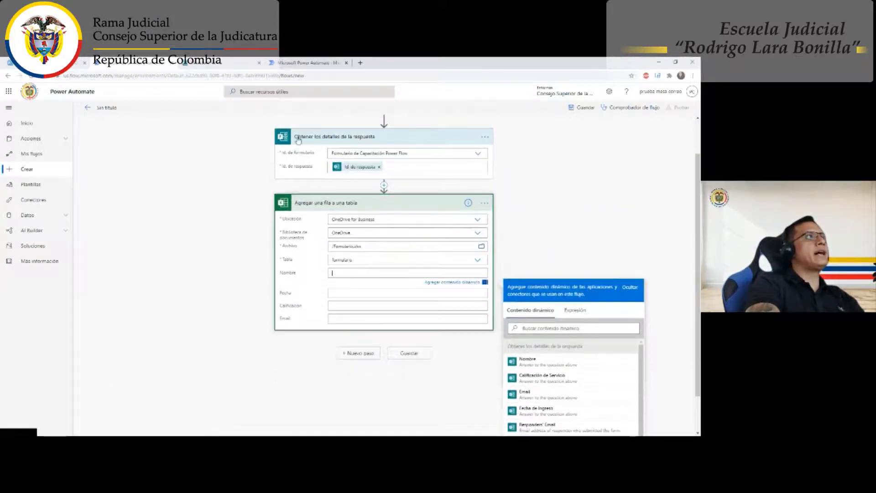
scroll(448, 228, "down", 1)
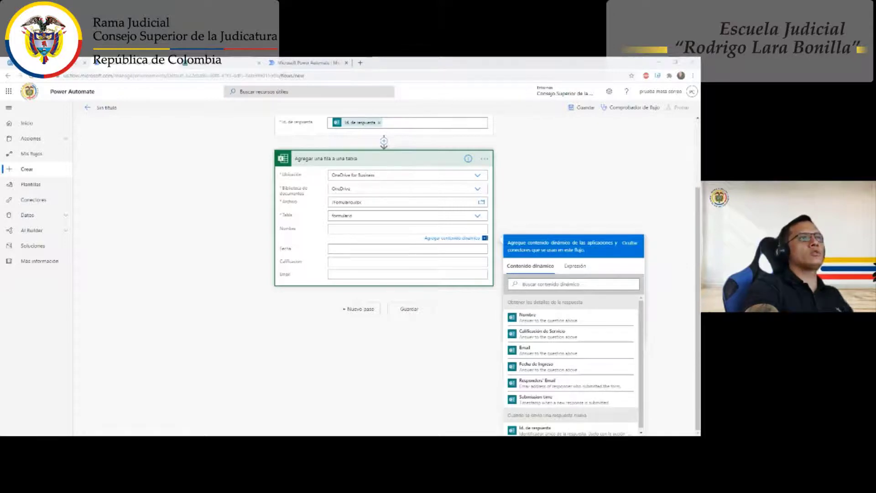
scroll(524, 326, "down", 1)
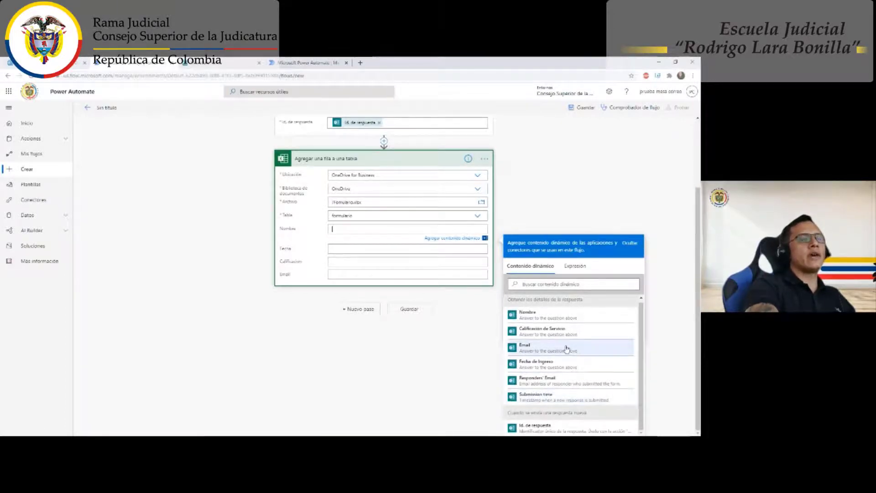
left_click_drag(511, 412, 587, 413)
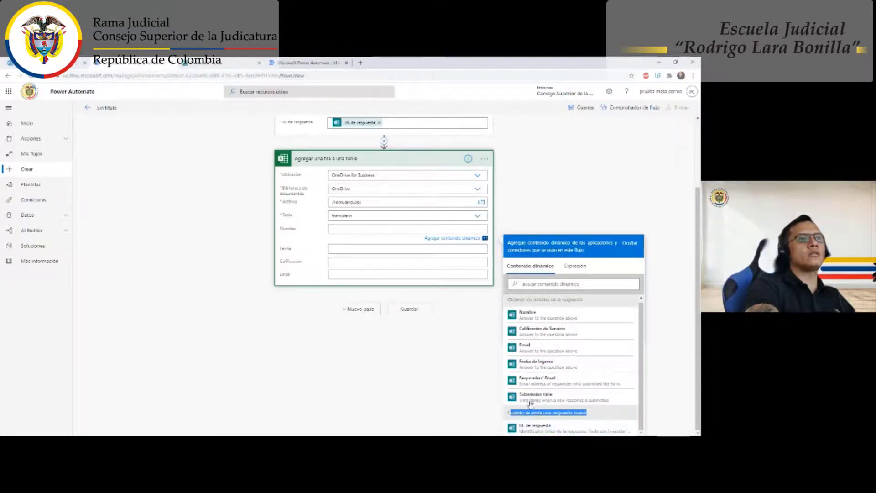
left_click(336, 231)
left_click(532, 323)
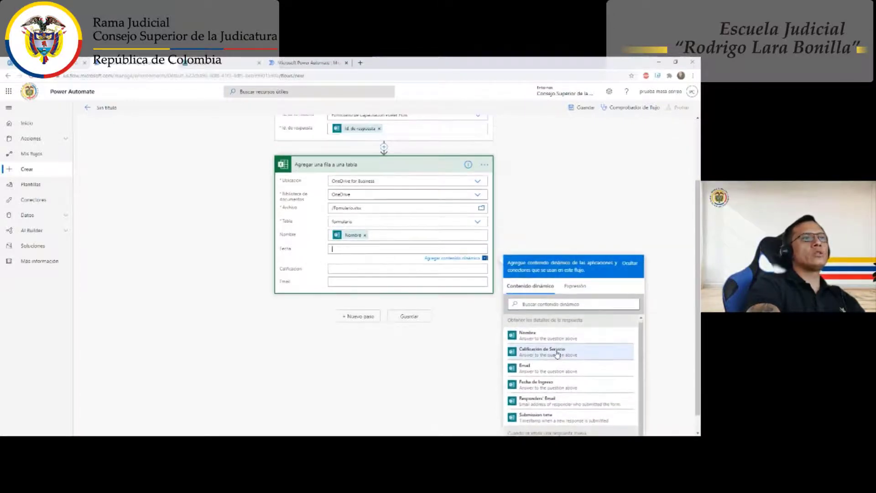
left_click(534, 382)
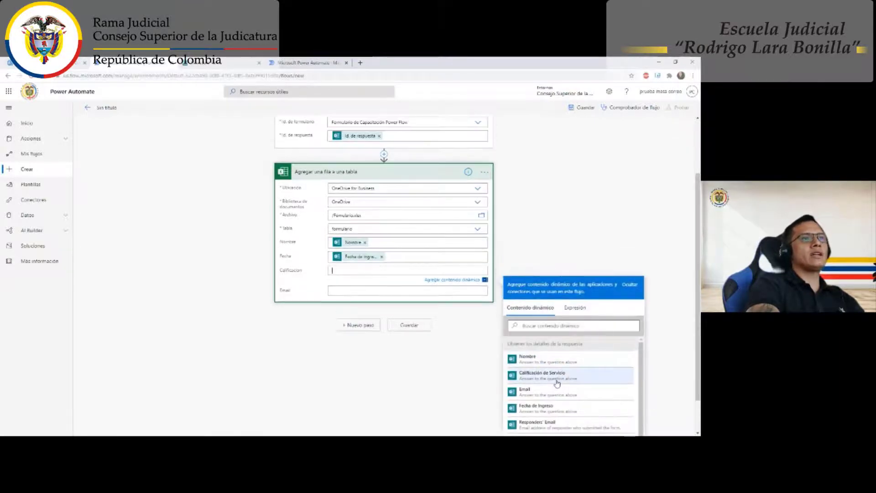
left_click(558, 378)
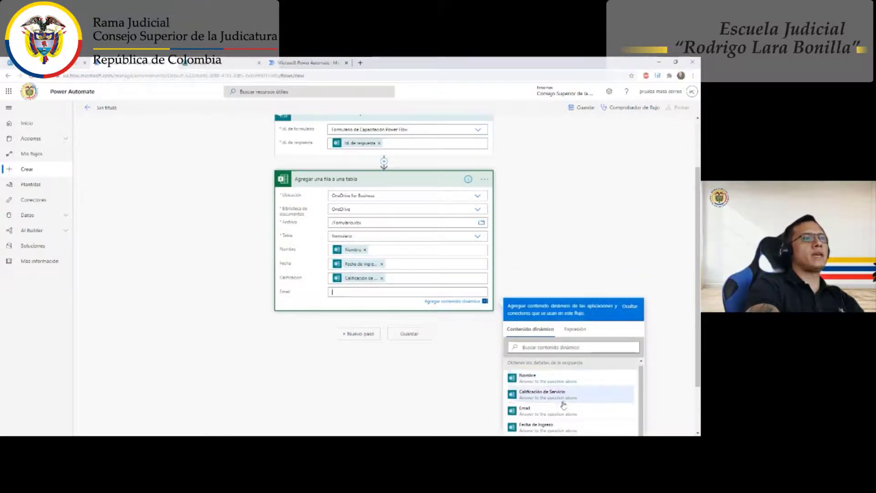
scroll(561, 401, "down", 2)
left_click(532, 353)
left_click(447, 344)
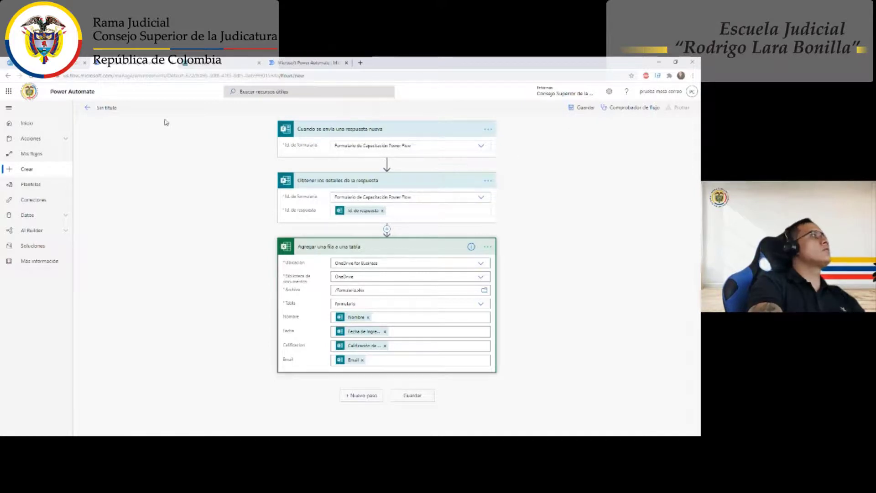
Name the flow 'Flujo 4' and save it, then bring up the form in Microsoft Forms.
left_click(107, 109)
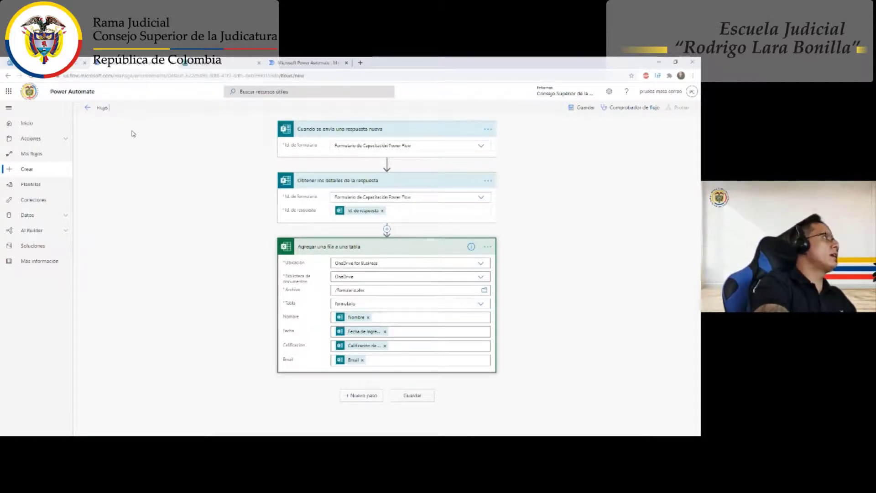
type("Flujo 4")
left_click(580, 108)
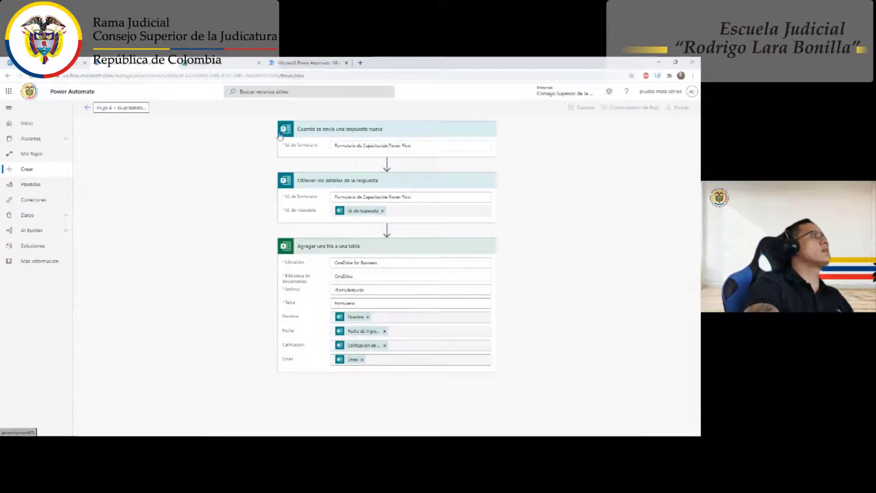
left_click(205, 64)
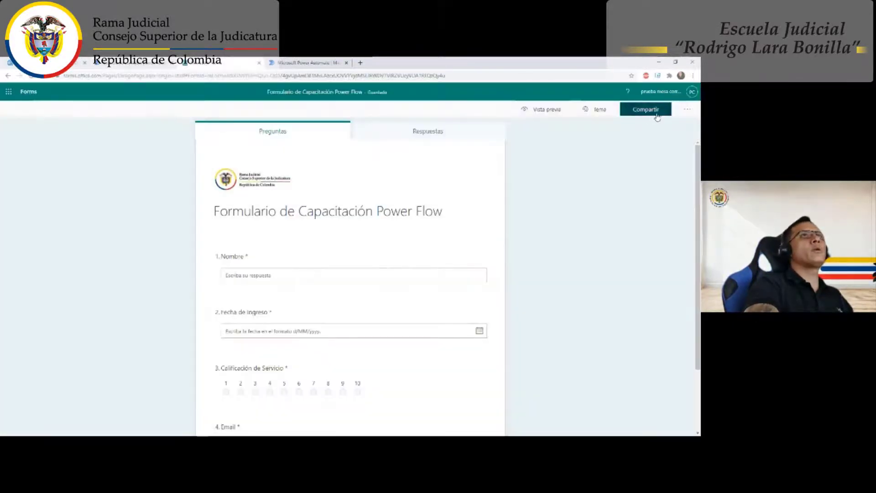
Submit a test response with a respondent name, date 26/11/2020, rating 7 and the respondent's e-mail.
left_click(555, 118)
left_click(252, 254)
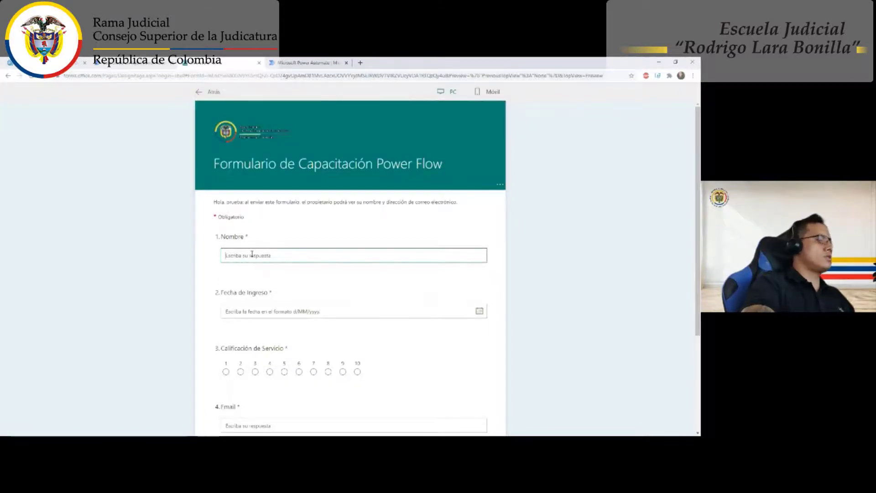
type("veferson")
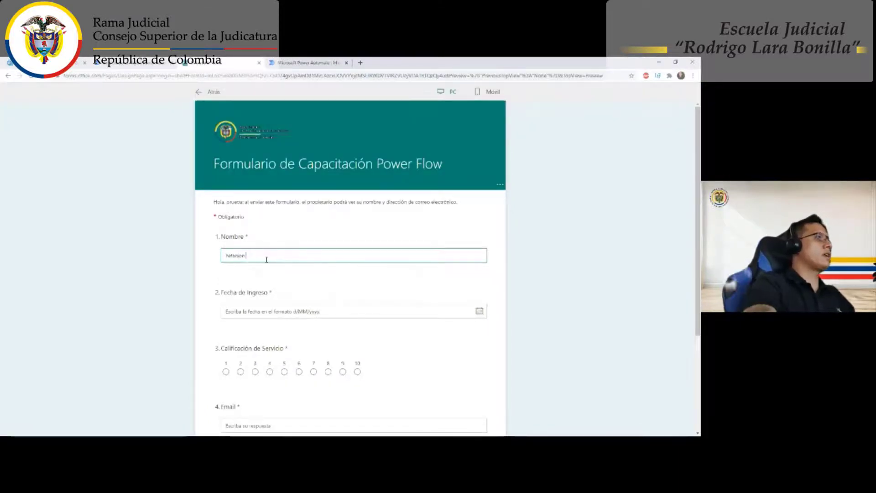
left_click(479, 311)
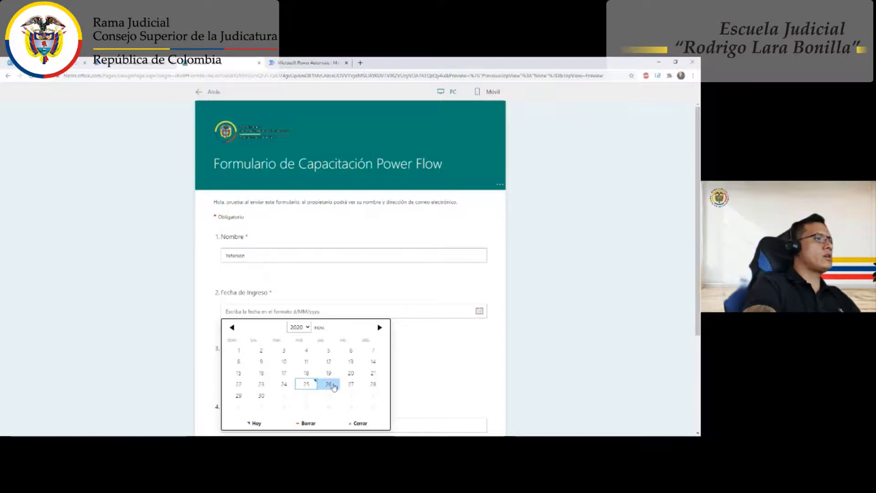
left_click(334, 387)
left_click(313, 371)
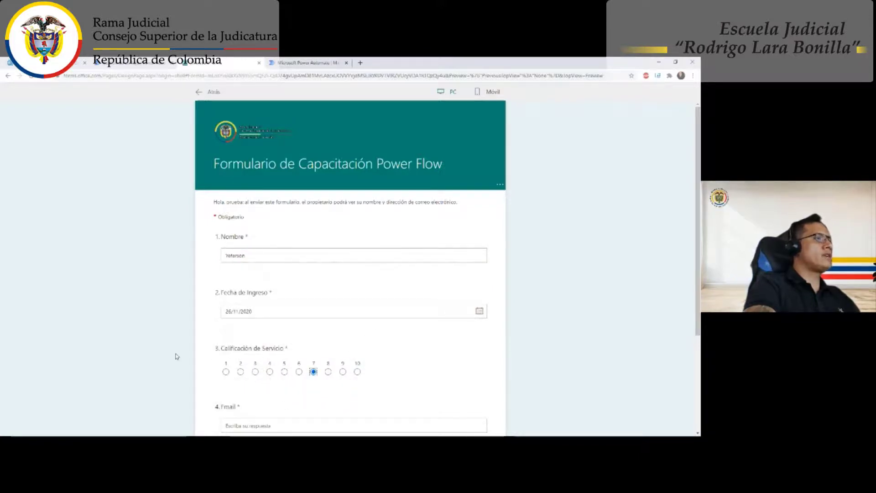
scroll(178, 356, "down", 3)
left_click(245, 287)
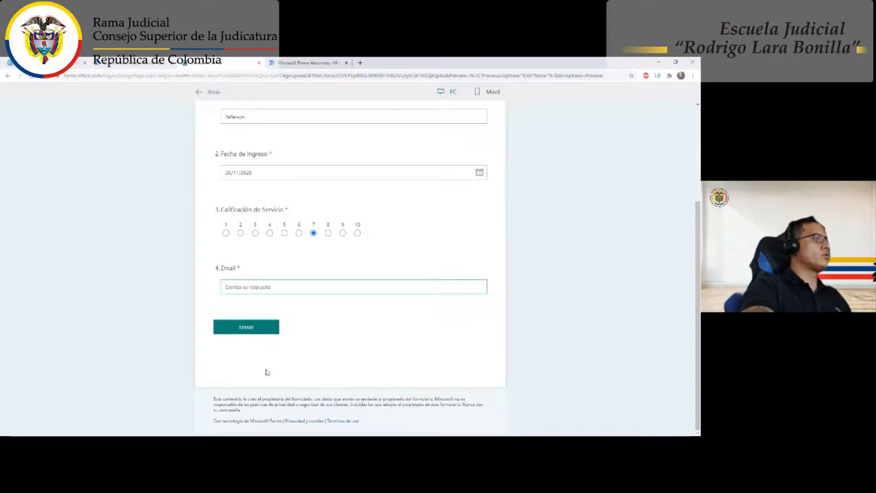
key("ctrl+v")
left_click(244, 327)
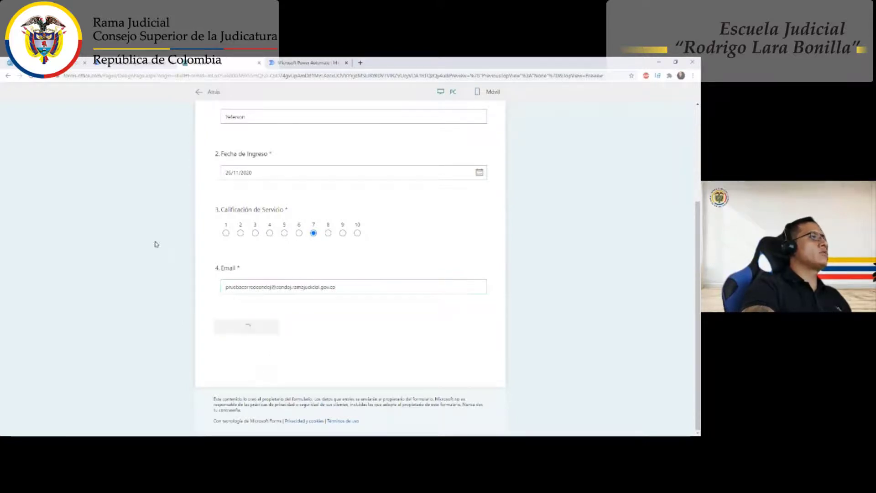
left_click(144, 66)
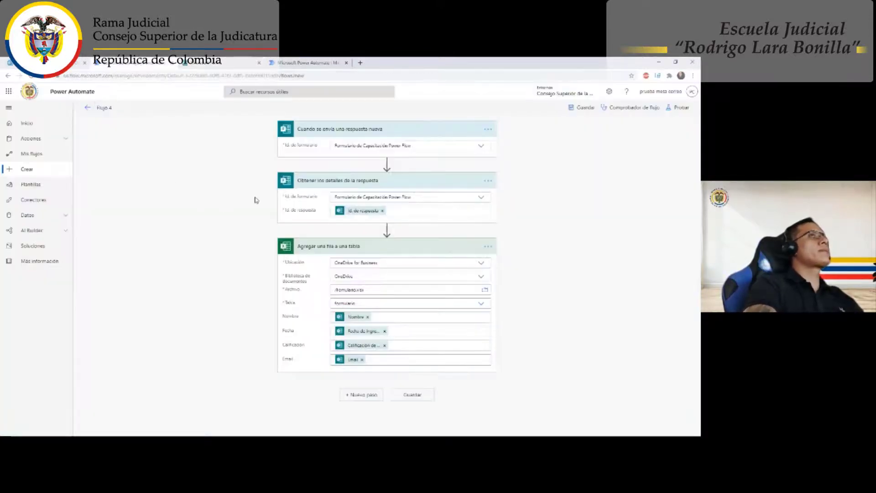
Save Flujo 4 and exit to its details page, confirming Aceptar when asked to leave.
left_click(580, 107)
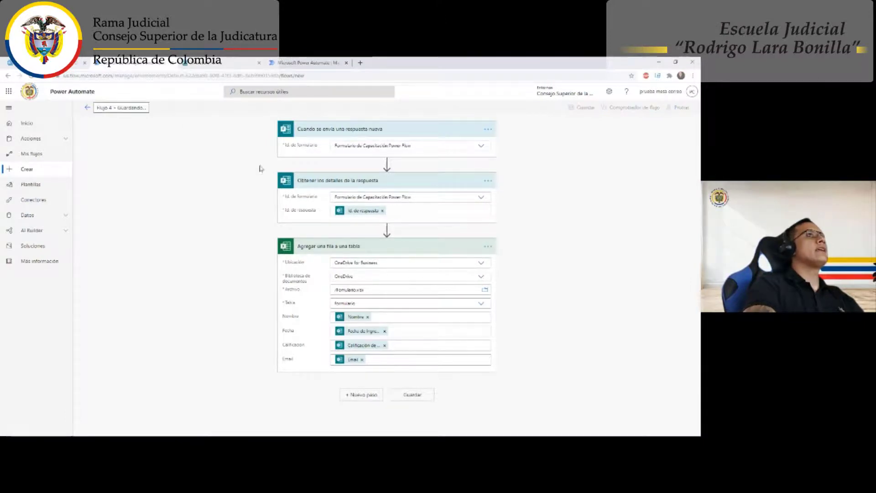
left_click(89, 109)
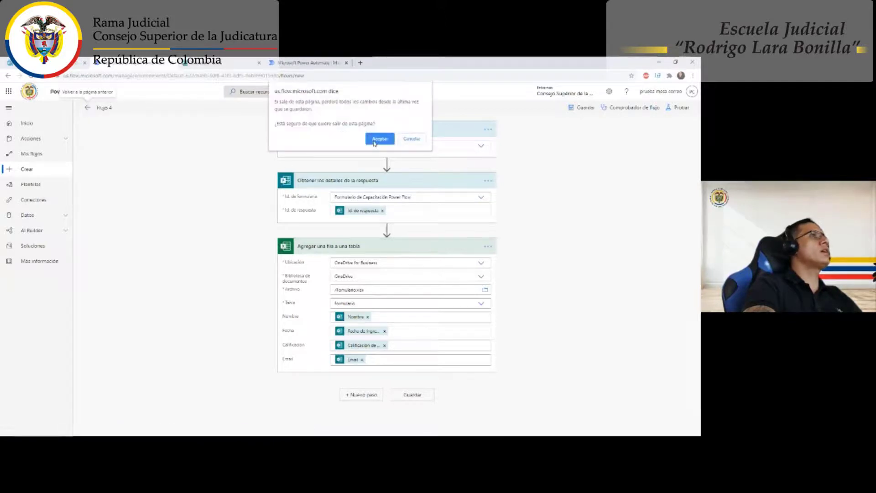
left_click(375, 139)
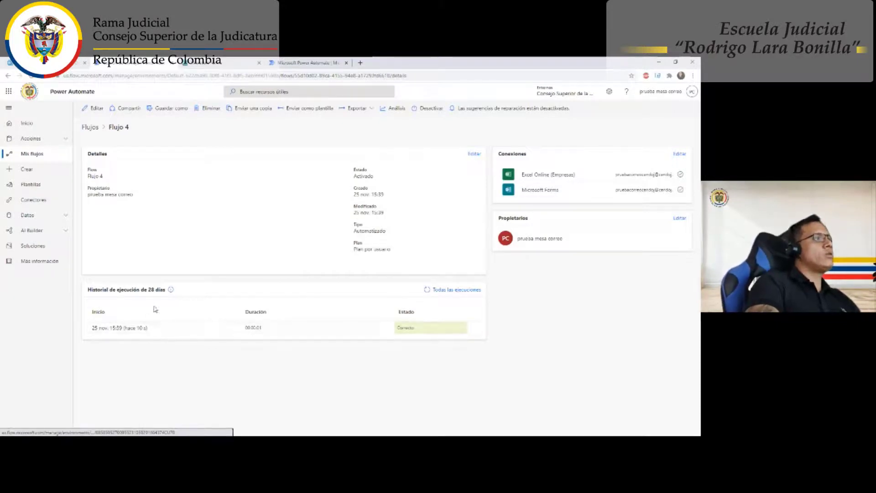
Open the latest successful run and inspect the add-row step's name, 2020-11-26 date and e-mail outputs.
left_click(106, 328)
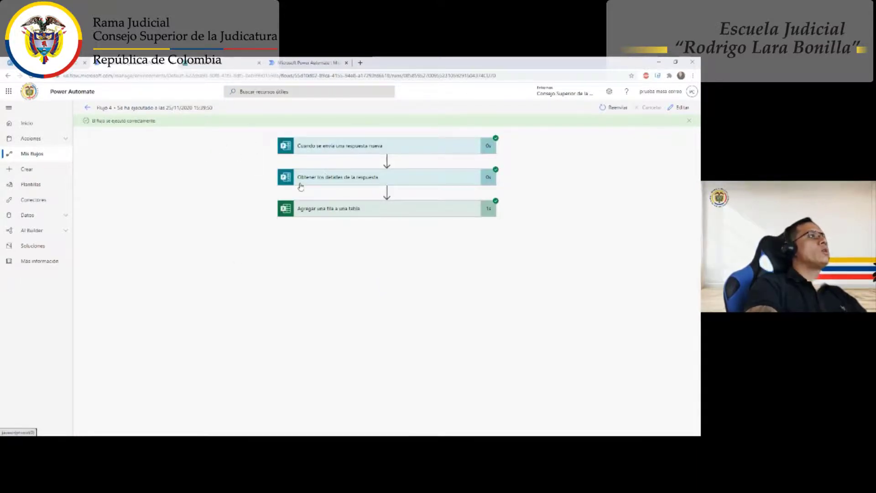
left_click(310, 211)
scroll(213, 202, "down", 10)
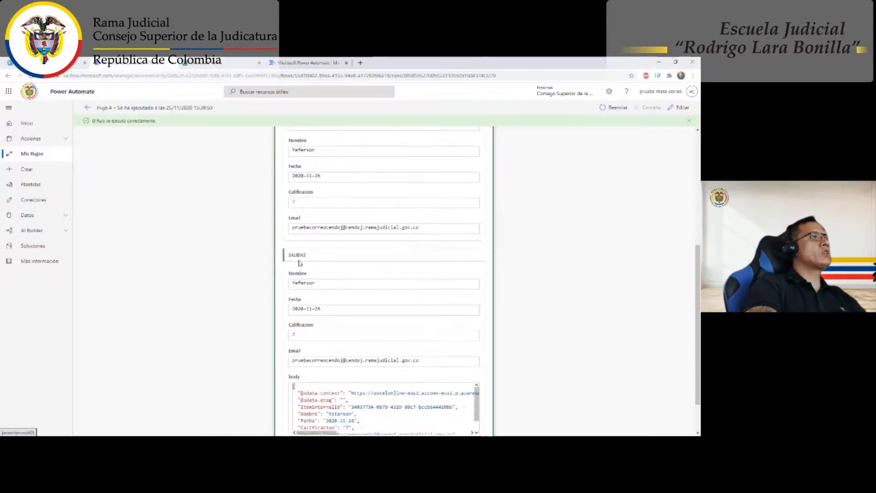
double_click(310, 282)
double_click(310, 309)
scroll(310, 308, "down", 1)
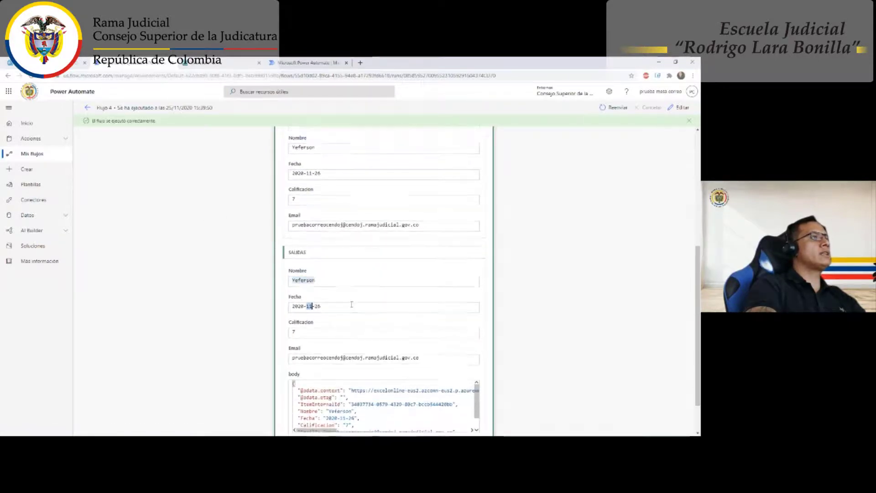
left_click_drag(302, 311, 419, 310)
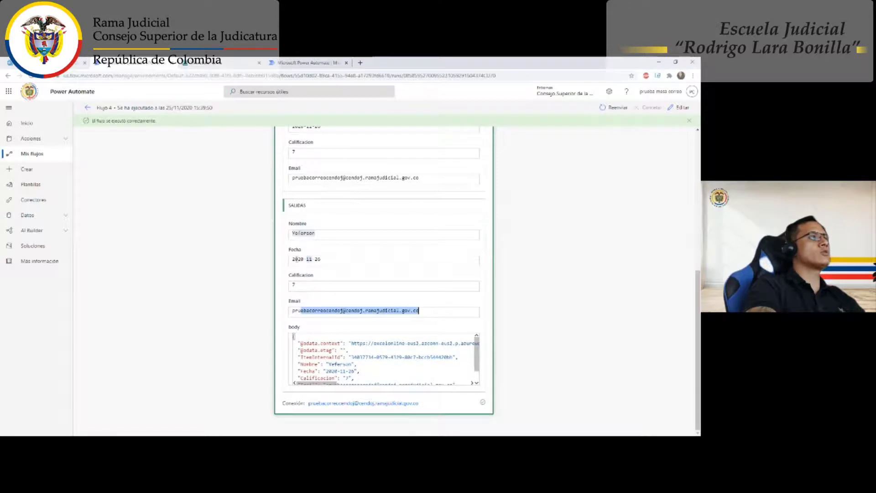
double_click(296, 258)
scroll(302, 233, "up", 1)
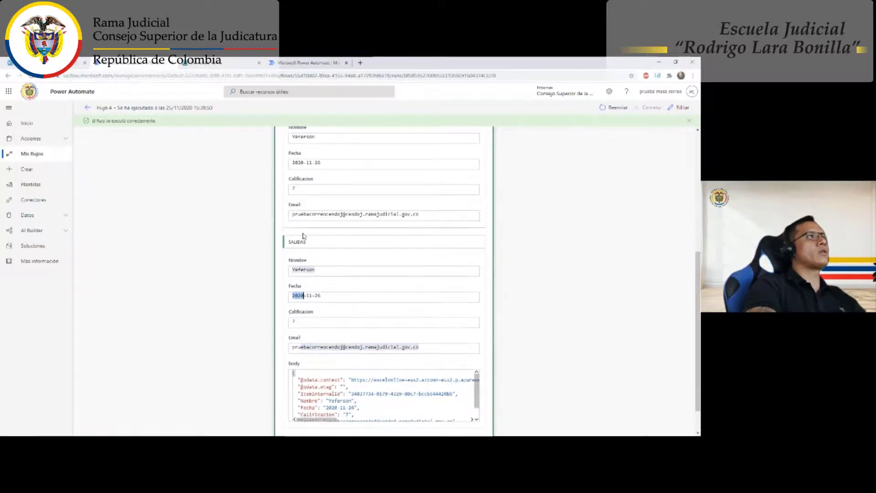
Verify the add-row step's input Calificacion value of 7.
key("alt+Tab")
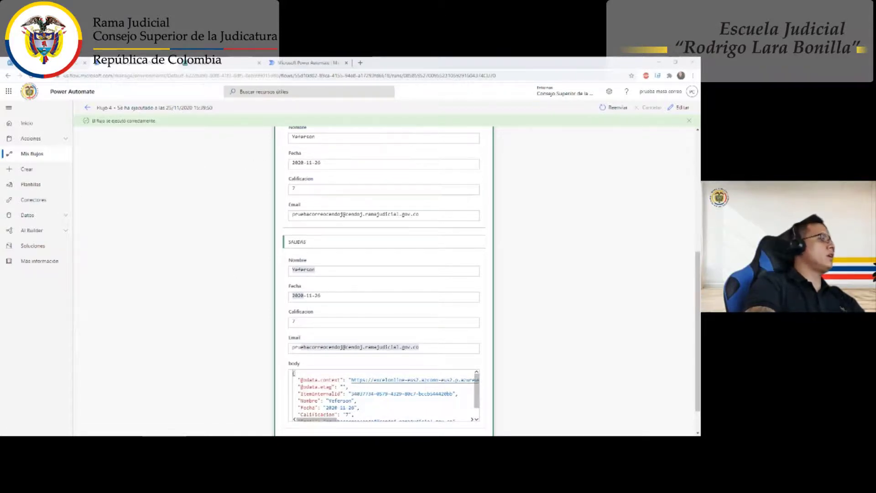
scroll(219, 192, "up", 5)
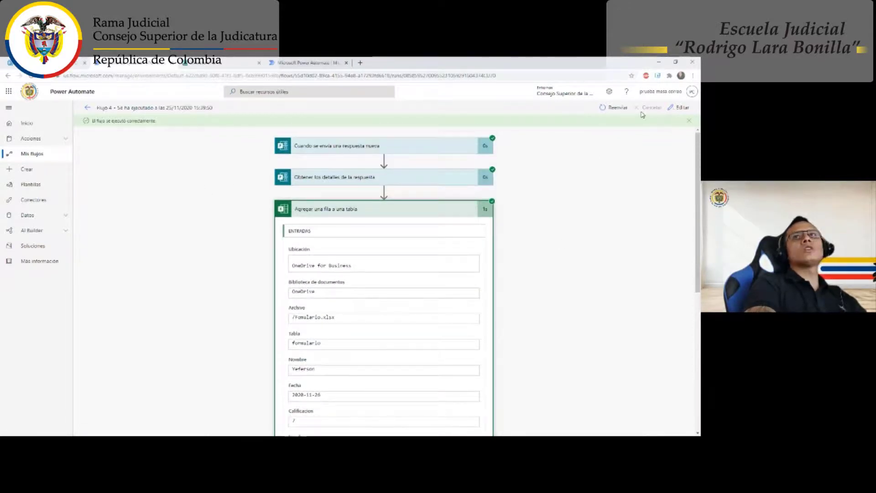
scroll(341, 239, "down", 2)
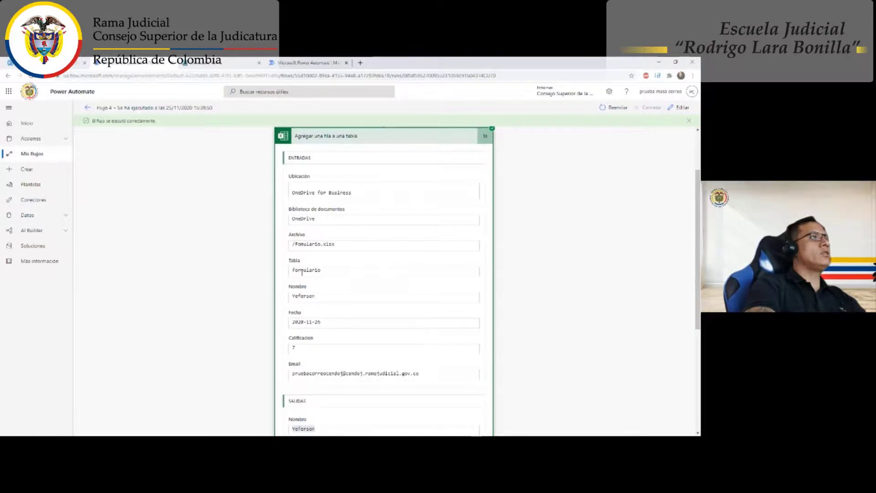
left_click_drag(304, 348, 281, 349)
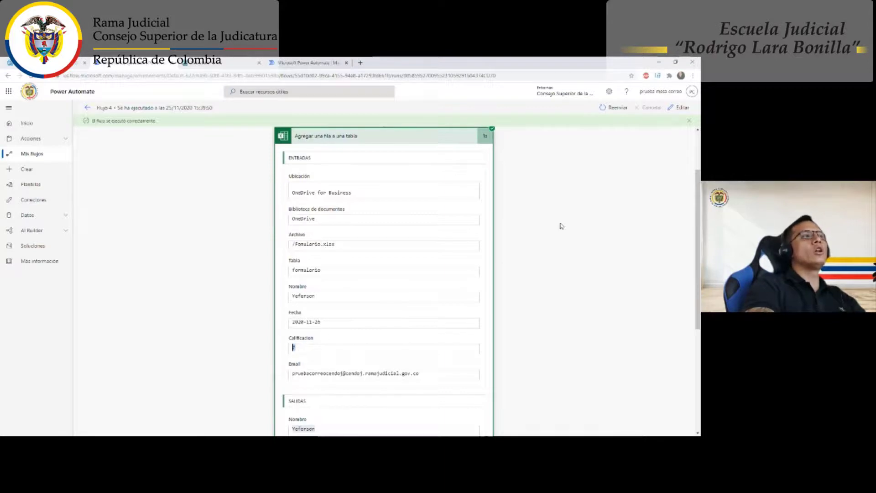
scroll(537, 217, "down", 1)
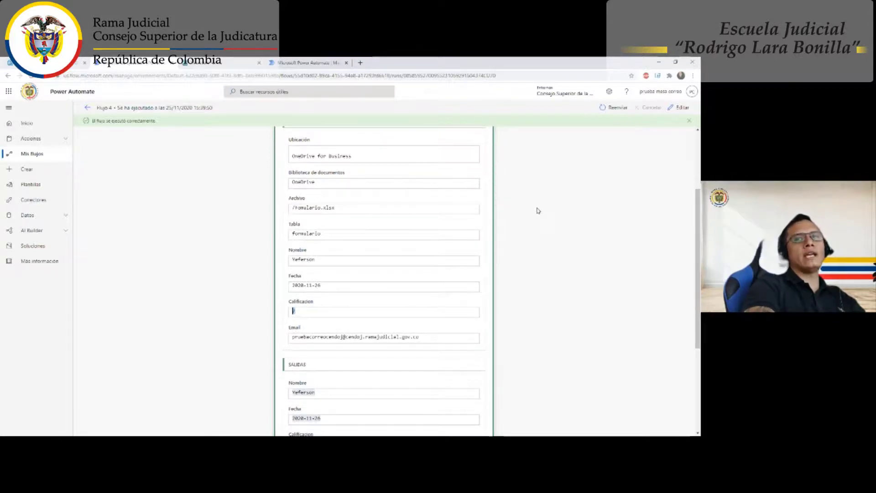
scroll(538, 210, "up", 3)
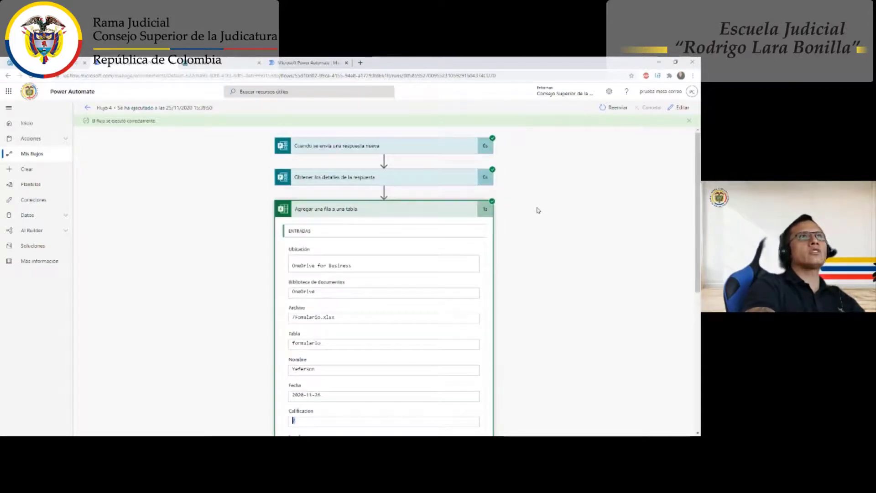
Reopen Flujo 4 for editing and insert a new action between the response-details and add-row steps.
left_click(680, 109)
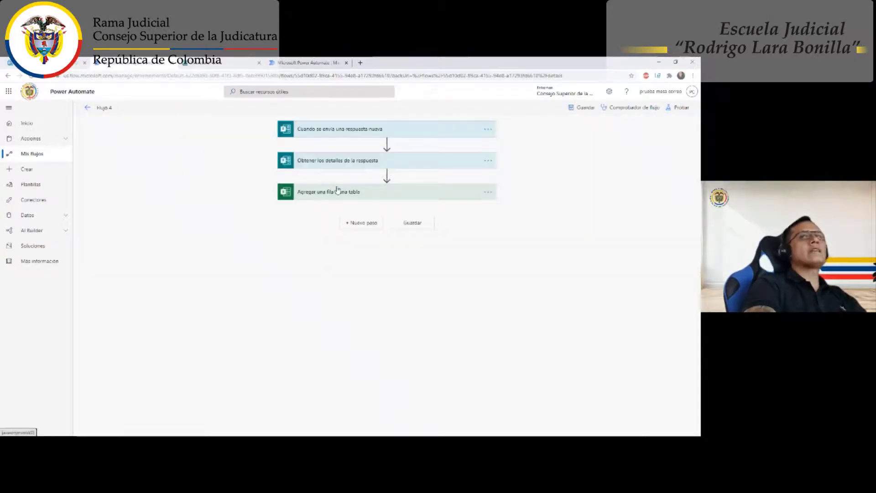
left_click(387, 175)
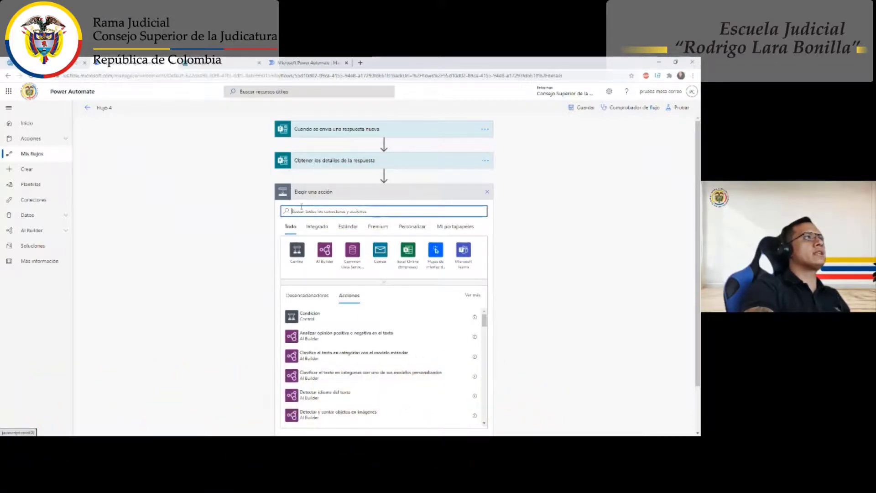
Add a Control Condición that checks whether Calificación de Servicio 'es mayor que' 5.
left_click(297, 253)
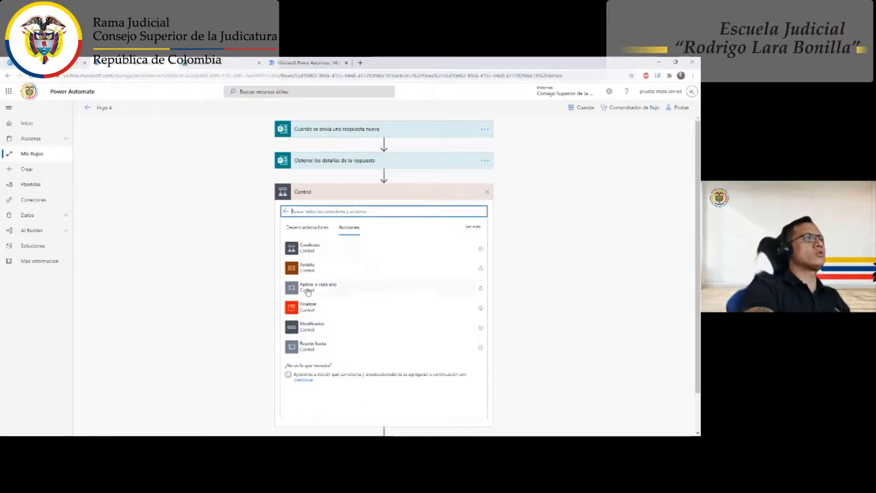
left_click(297, 248)
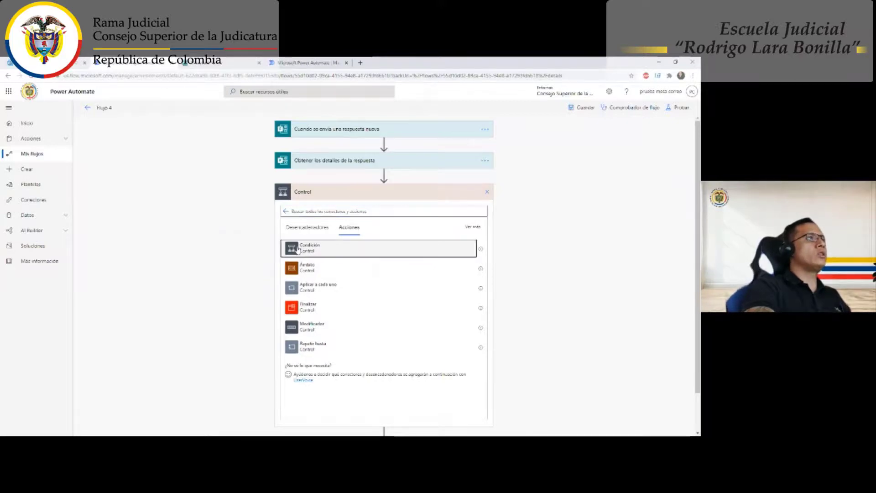
left_click(318, 215)
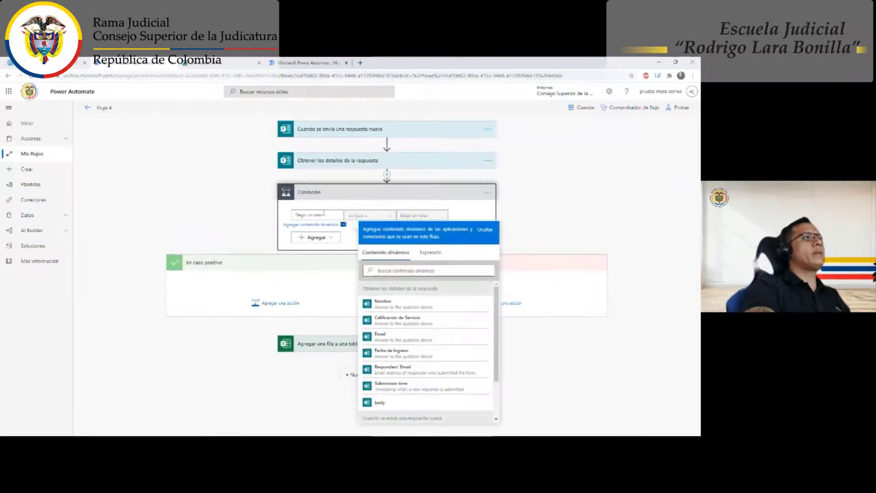
scroll(393, 310, "down", 1)
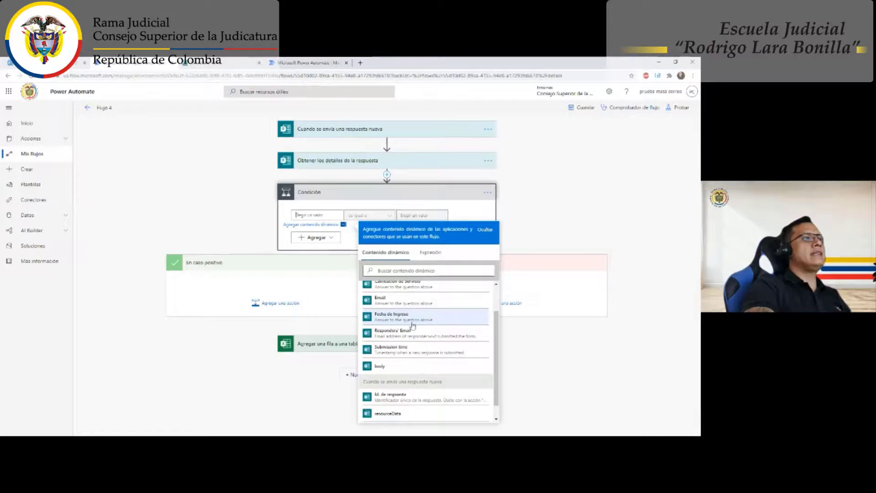
scroll(406, 315, "up", 1)
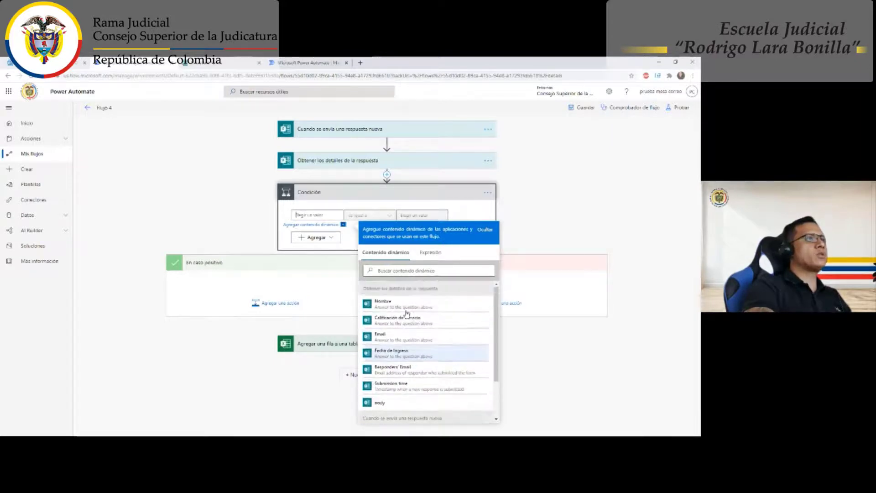
left_click(406, 324)
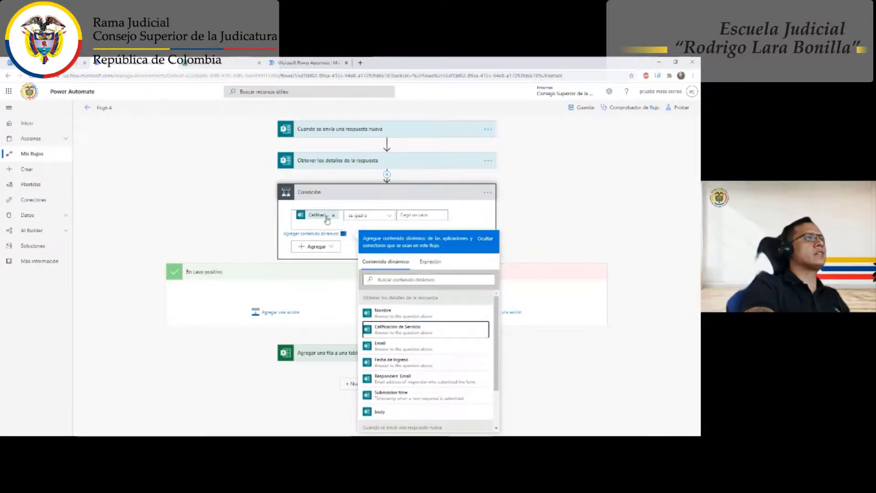
left_click(384, 215)
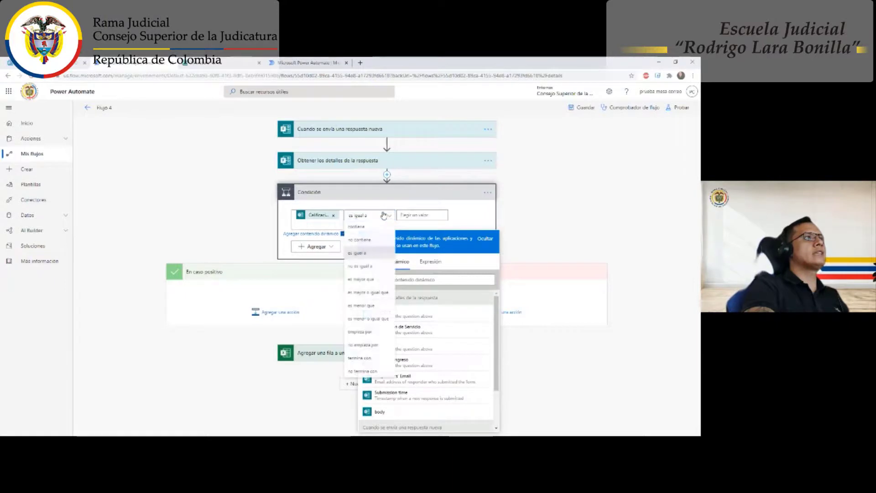
left_click(374, 283)
left_click(413, 215)
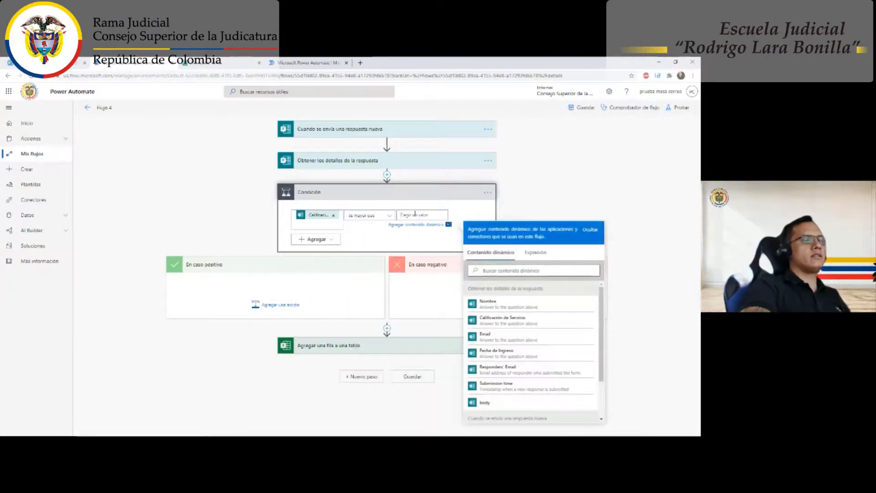
type("5")
left_click(288, 228)
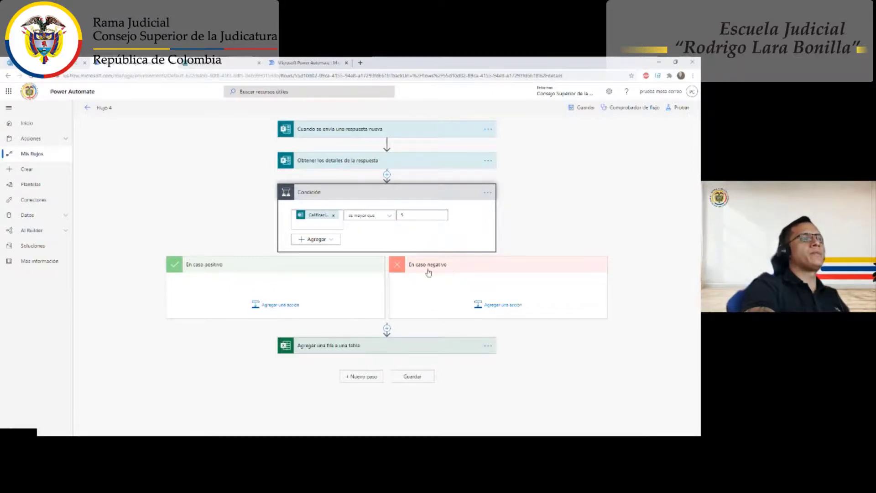
left_click(414, 215)
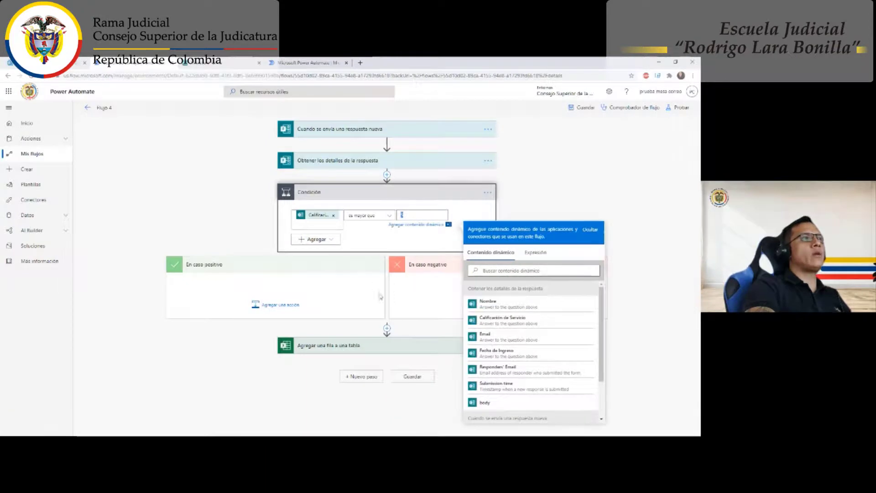
left_click(224, 235)
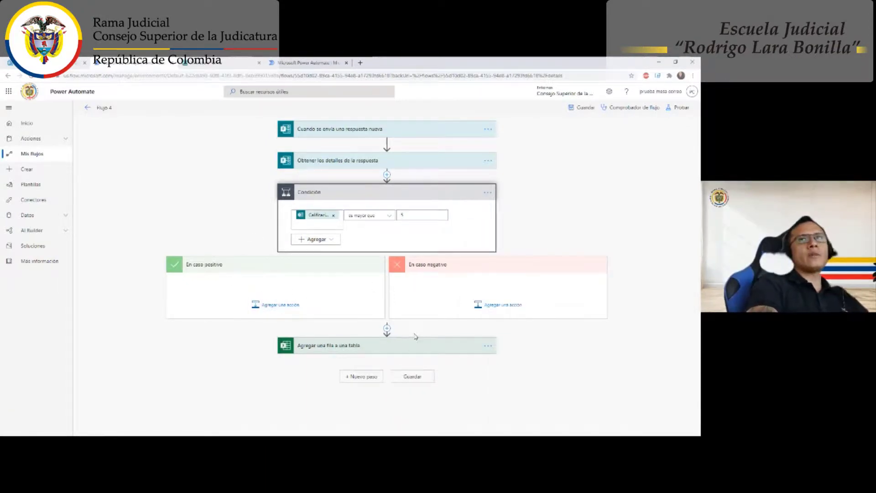
Drag the 'Agregar una fila a una tabla' step into the Condición's 'En caso positivo' branch.
left_click(347, 347)
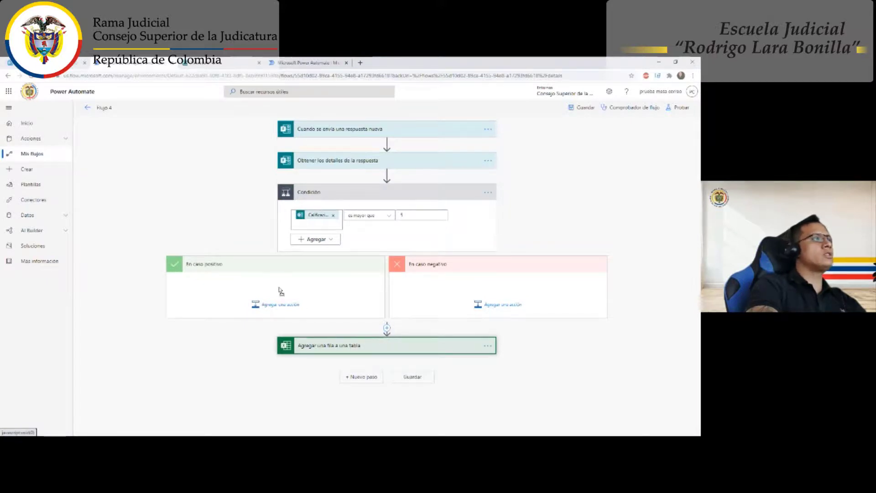
left_click_drag(366, 349, 286, 288)
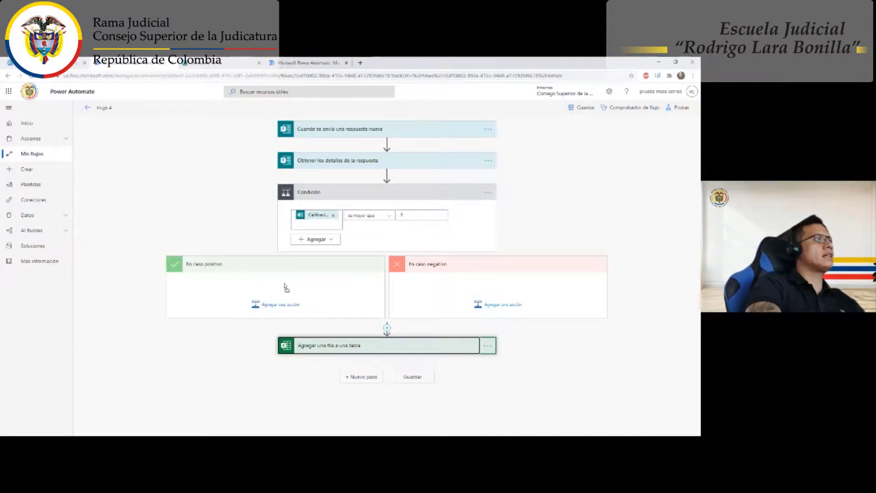
left_click_drag(285, 286, 285, 288)
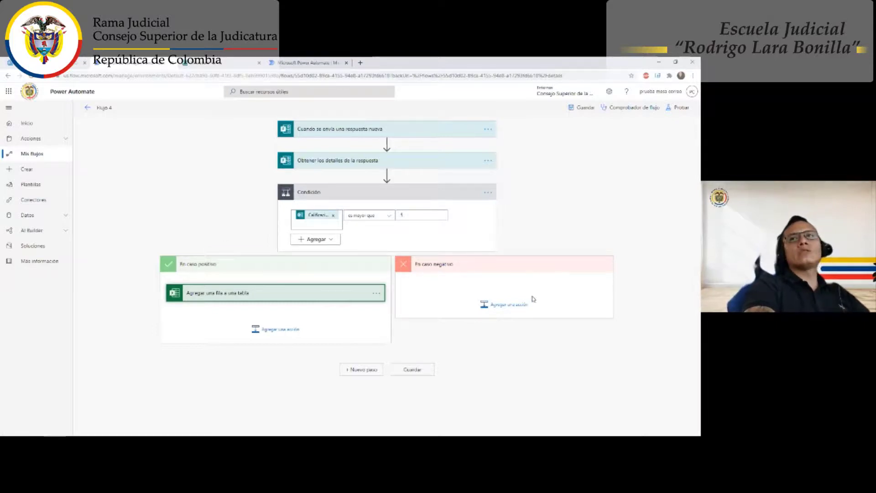
Add an Excel Online (Empresas) 'Agregar una fila a una tabla' action to the 'En caso negativo' branch.
left_click(491, 305)
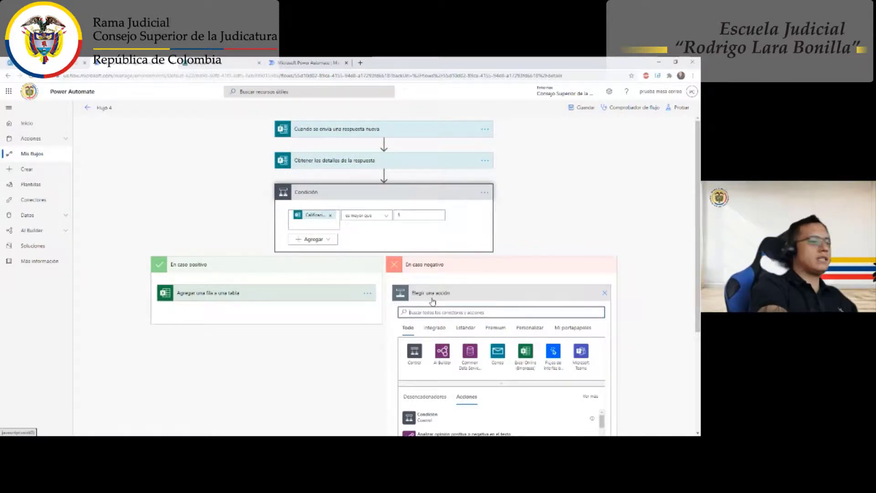
type("cxcel")
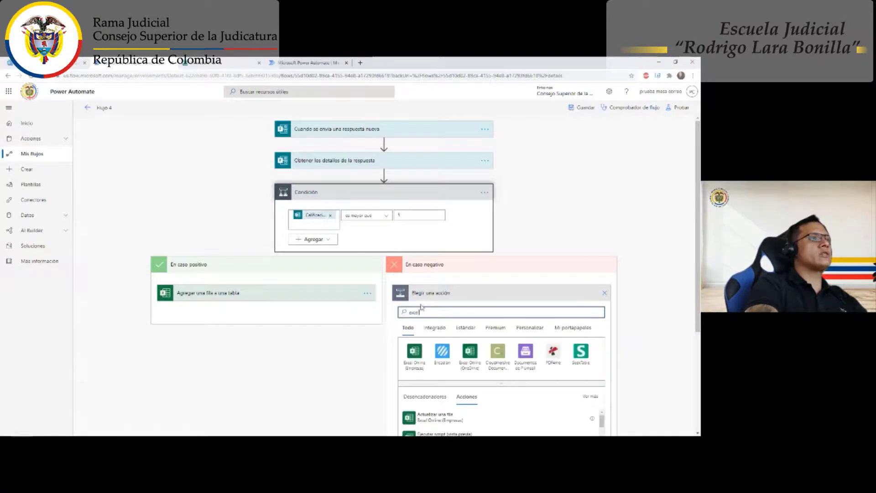
left_click(414, 351)
scroll(515, 225, "down", 3)
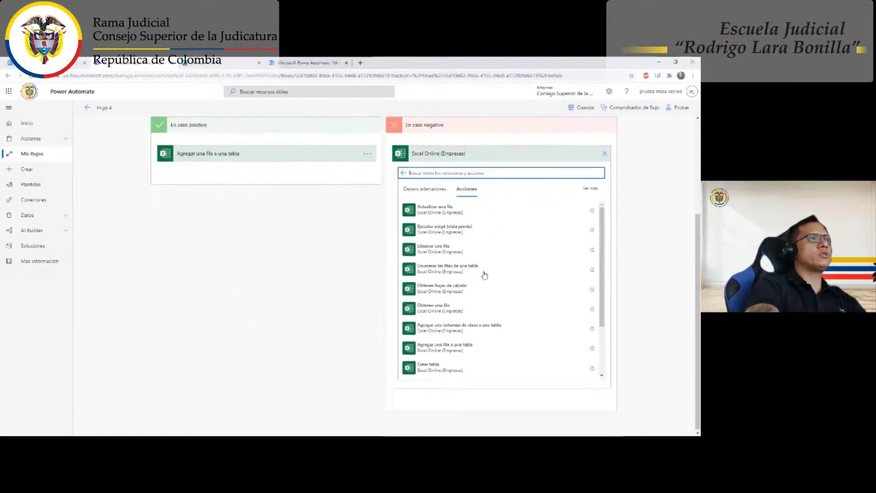
scroll(446, 235, "down", 3)
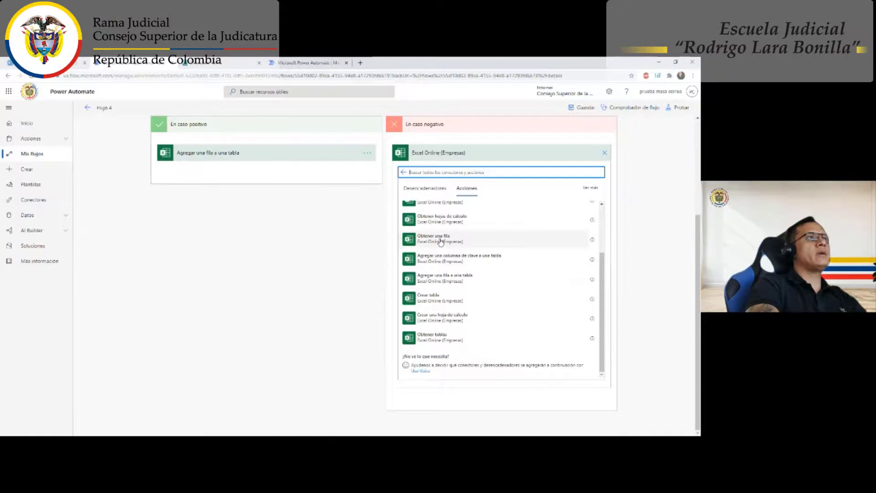
left_click(446, 278)
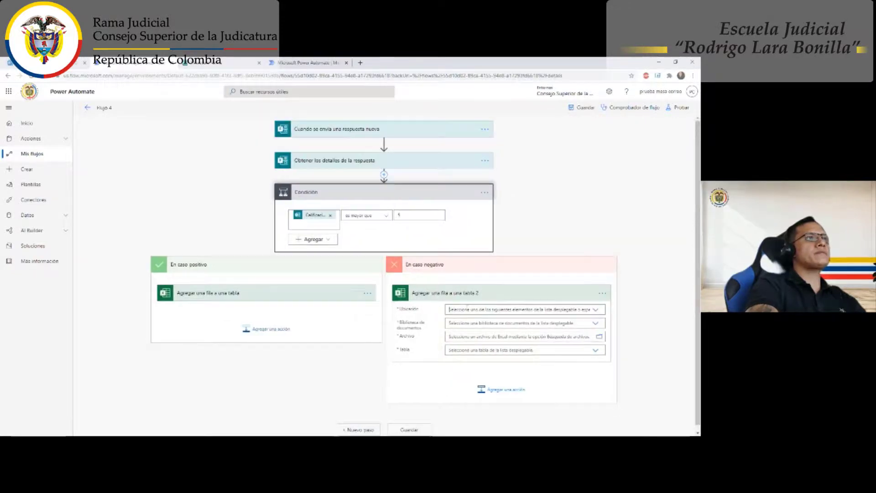
Point it at OneDrive for Business, library OneDrive, file Formulario.xlsx, table formulario.
left_click(449, 309)
left_click(463, 322)
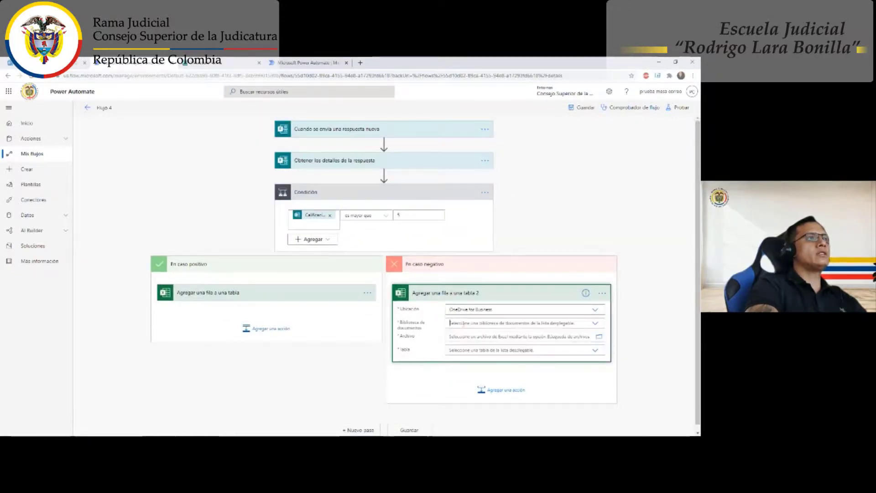
left_click(469, 338)
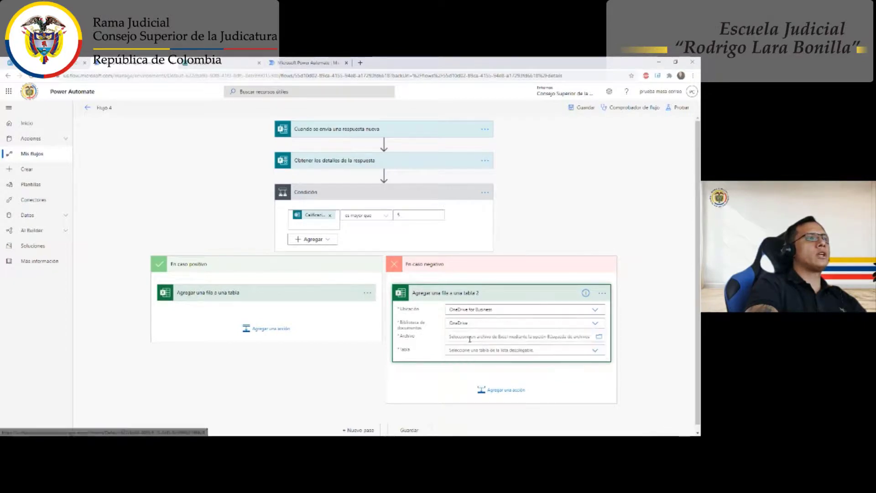
left_click(470, 338)
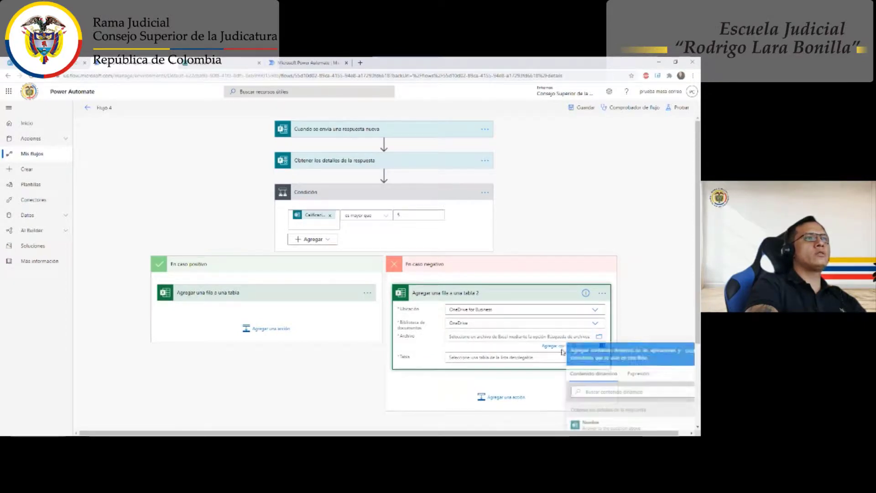
left_click(600, 336)
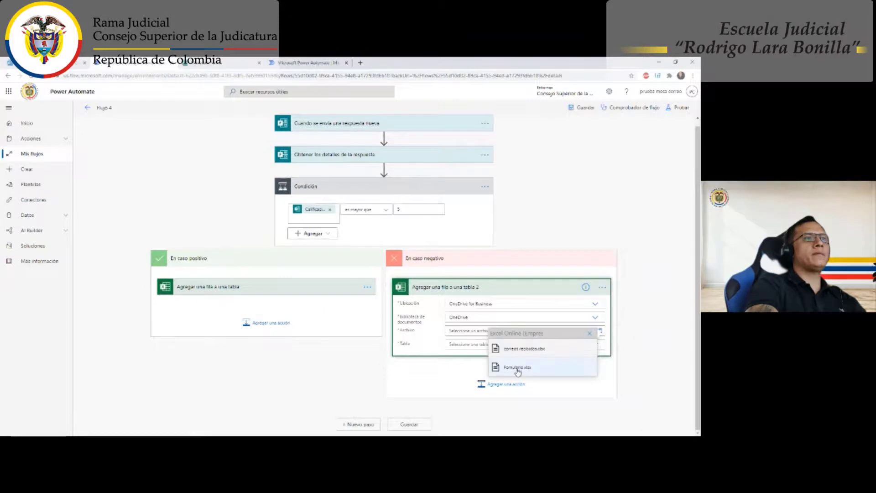
left_click(518, 368)
left_click(470, 347)
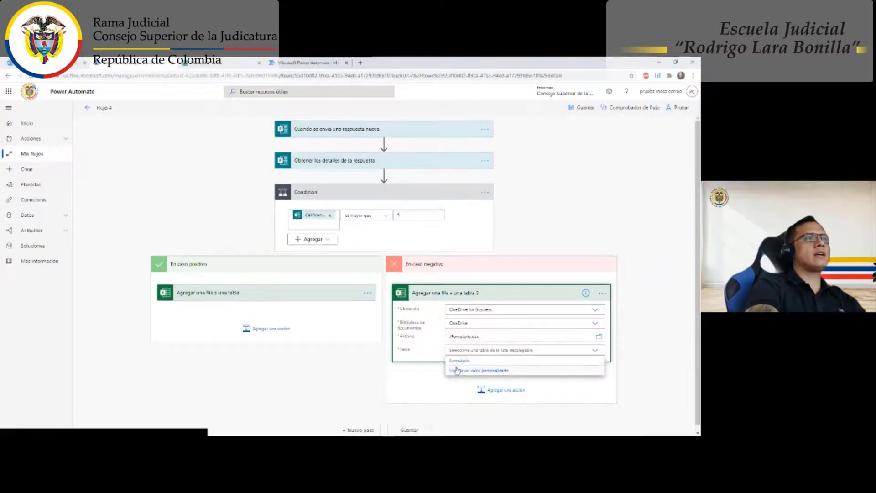
left_click(458, 360)
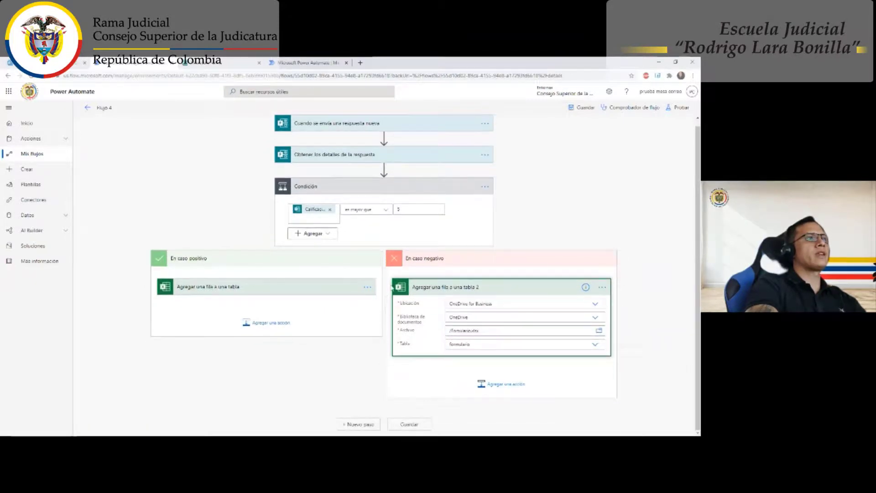
scroll(370, 361, "down", 2)
left_click(456, 306)
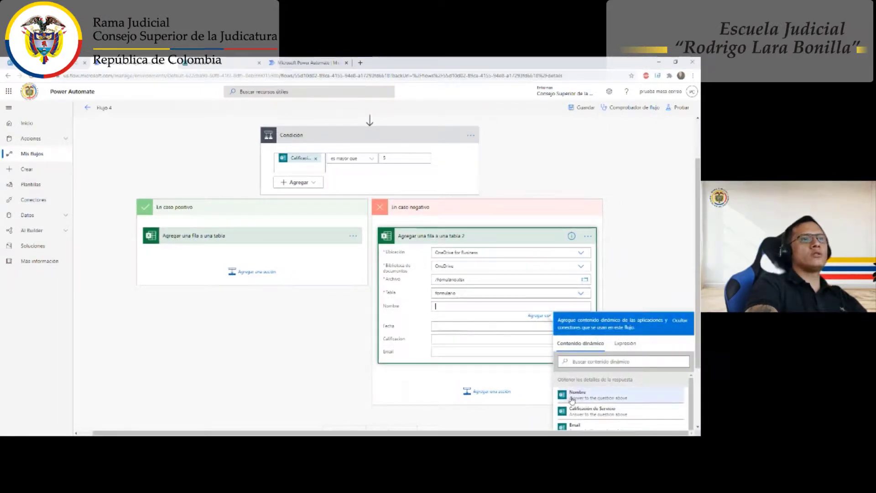
Map the Nombre, Fecha de Ingreso, Calificación de Servicio and Email answers into the row, then save.
left_click(572, 398)
scroll(497, 343, "down", 3)
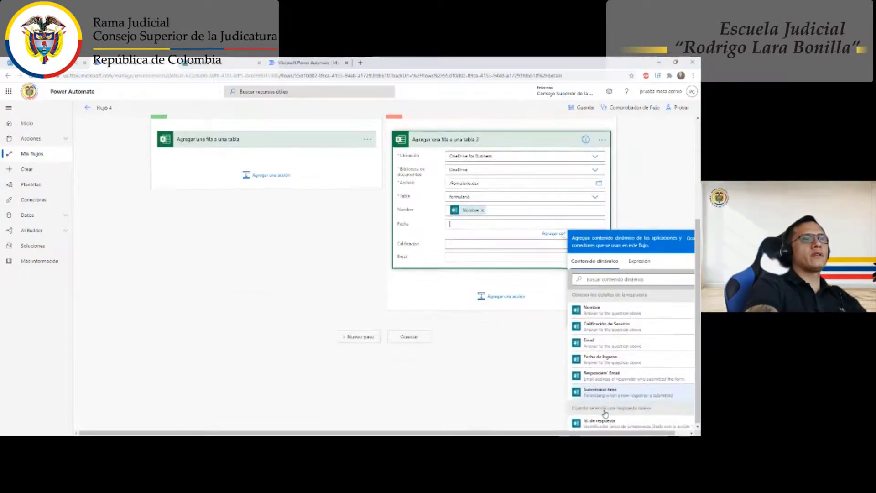
left_click(605, 359)
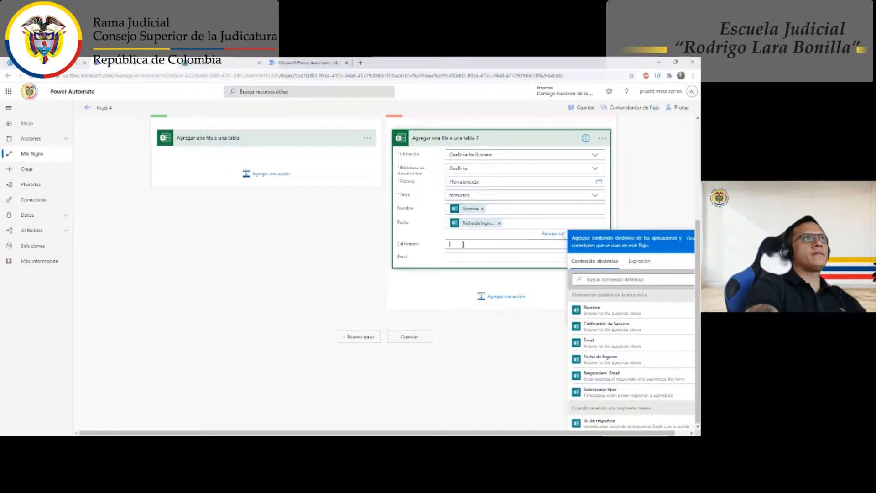
scroll(615, 340, "down", 1)
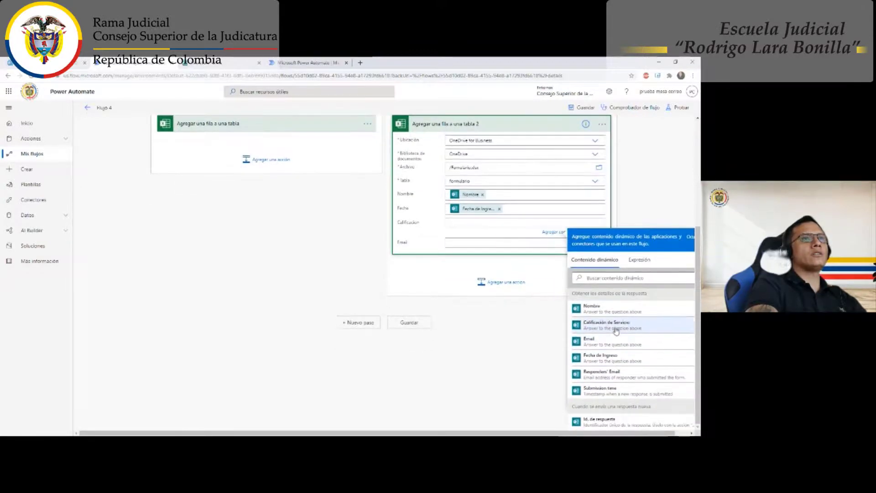
left_click(616, 327)
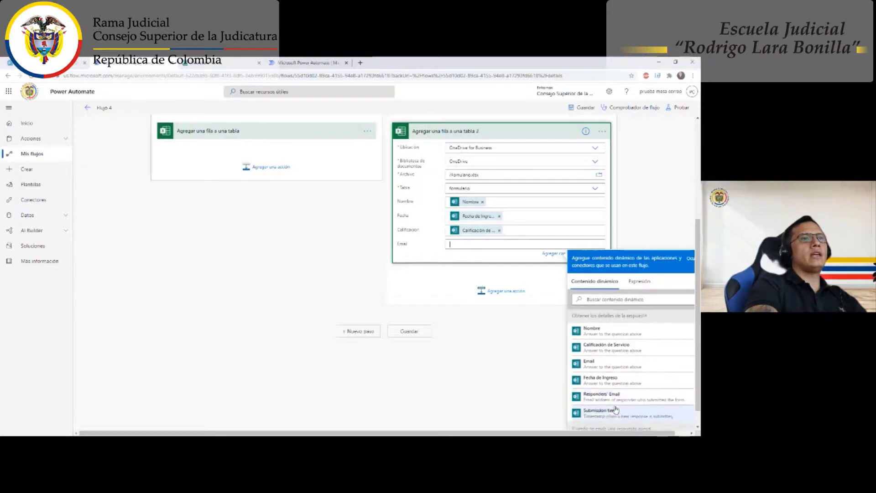
scroll(610, 378, "down", 1)
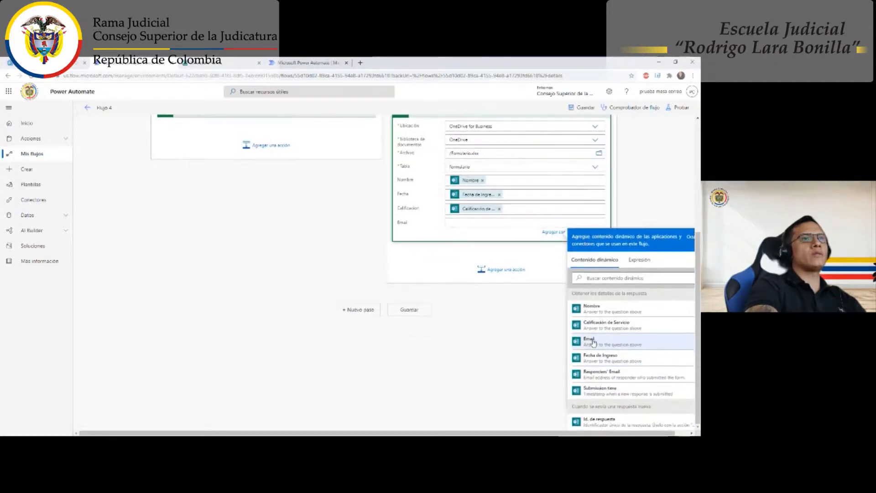
left_click(594, 343)
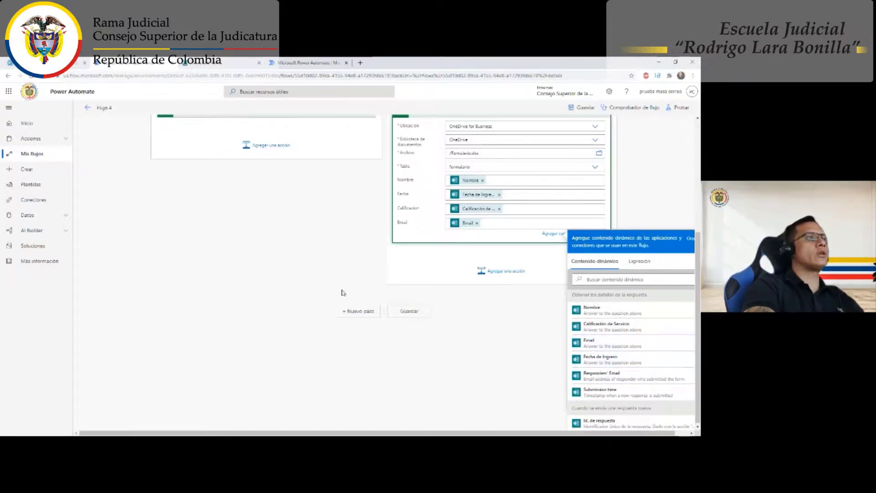
scroll(343, 293, "up", 3)
left_click(414, 384)
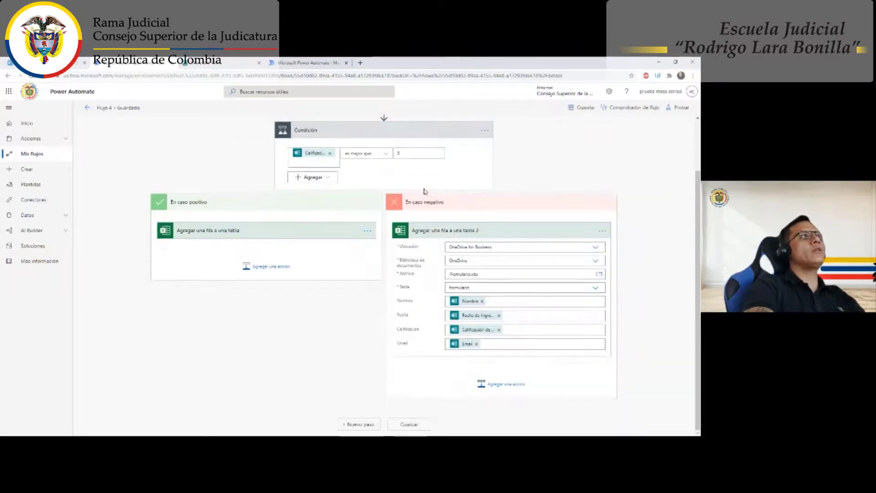
Test Flujo 4 using data from the earlier successful run, saving before the test starts.
left_click(679, 108)
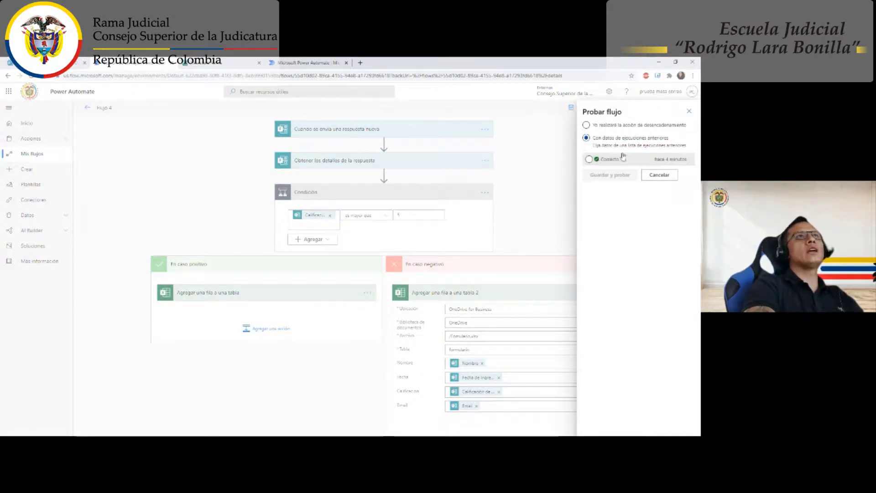
left_click(607, 161)
left_click(609, 177)
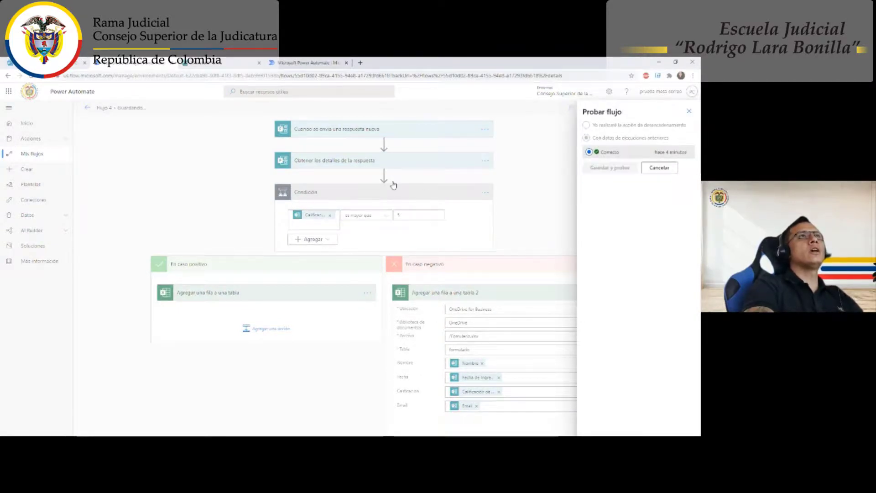
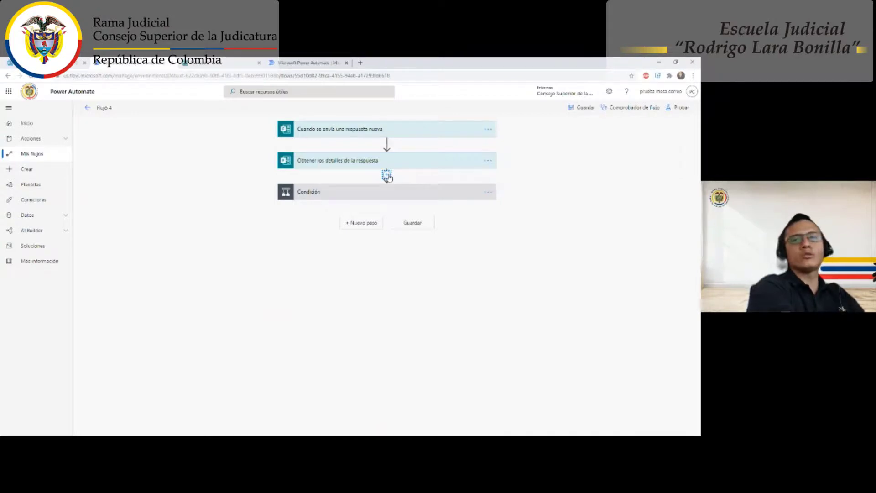
Show the insert options between 'Obtener los detalles de la respuesta' and Condición.
left_click(388, 178)
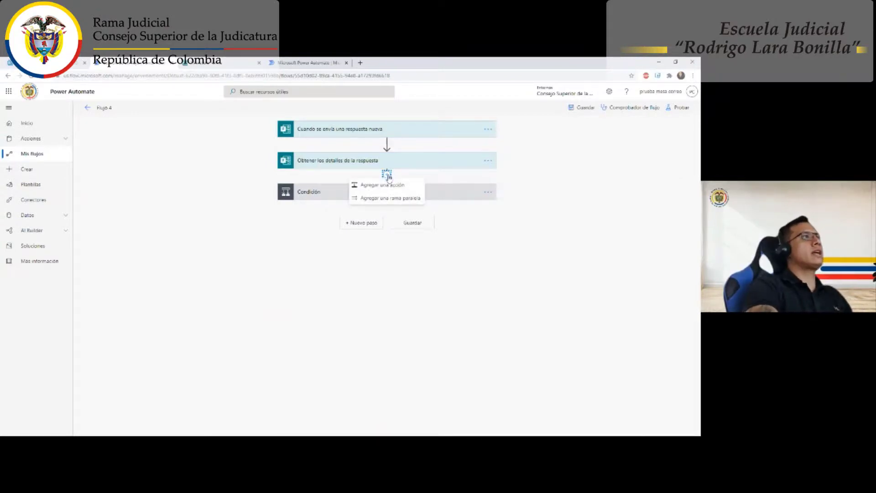
Add an 'Inicializar variable' action from the Variable connector before the Condición.
left_click(386, 185)
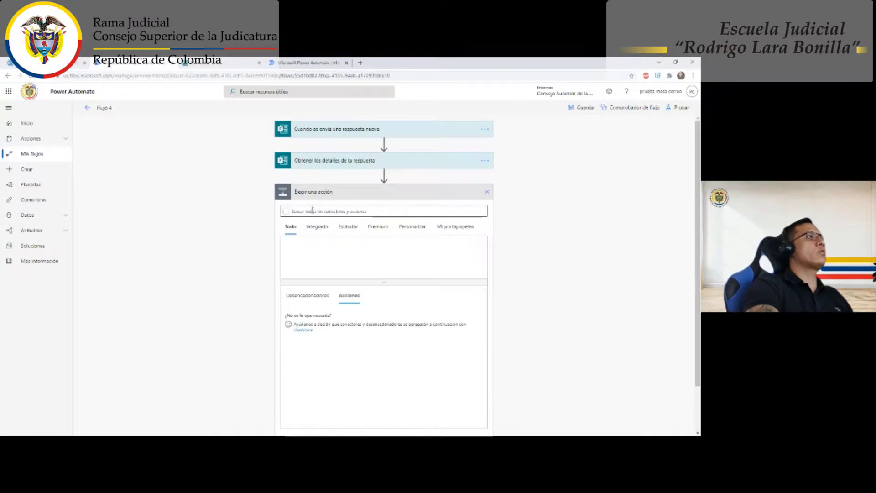
left_click(313, 211)
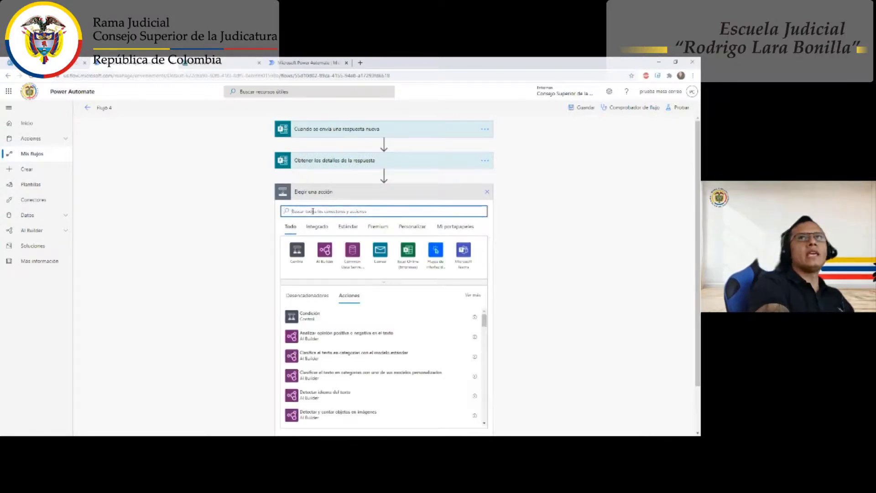
type("w")
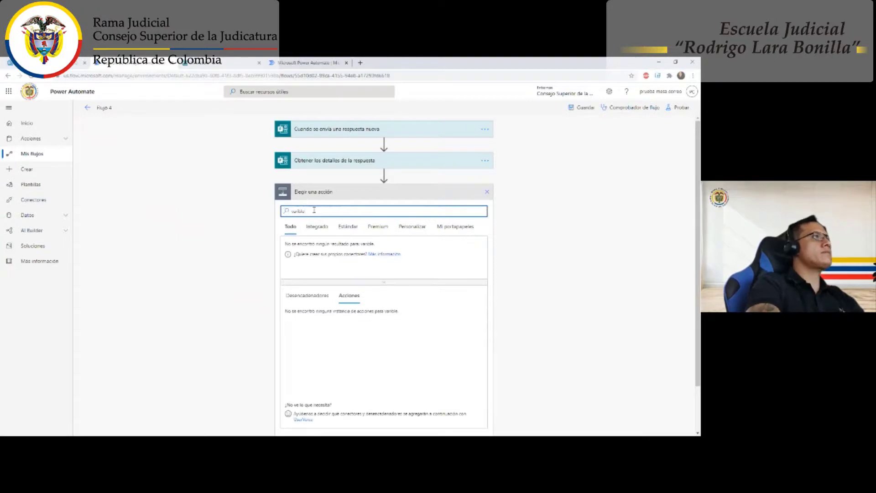
key("ctrl+a")
type("variab")
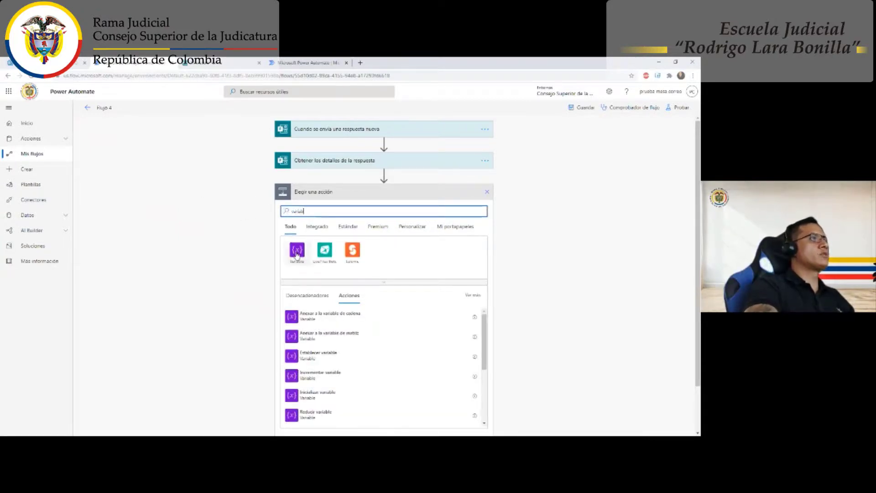
left_click(297, 251)
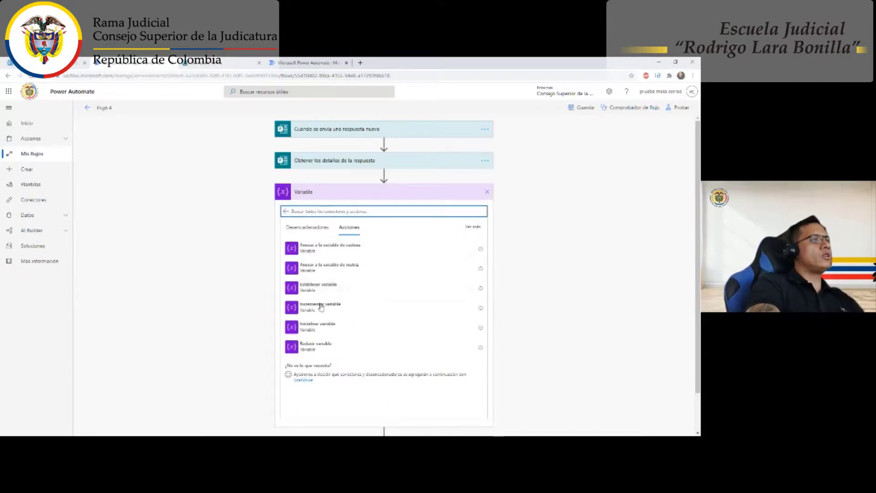
left_click(323, 330)
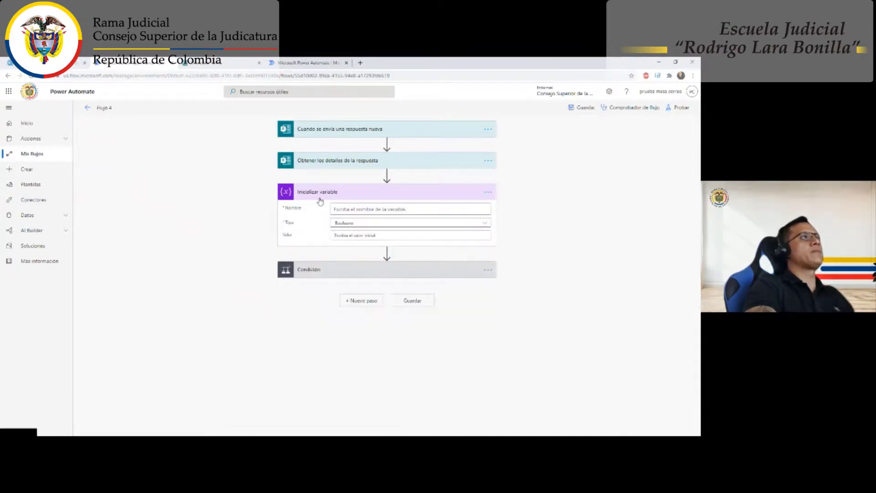
Rename the variable step to 'varValificacion'.
left_click(488, 192)
left_click(519, 205)
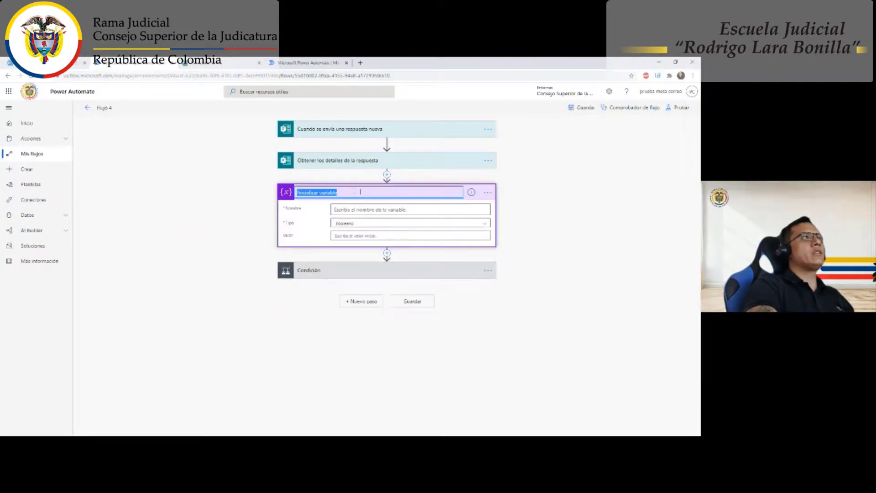
type("var")
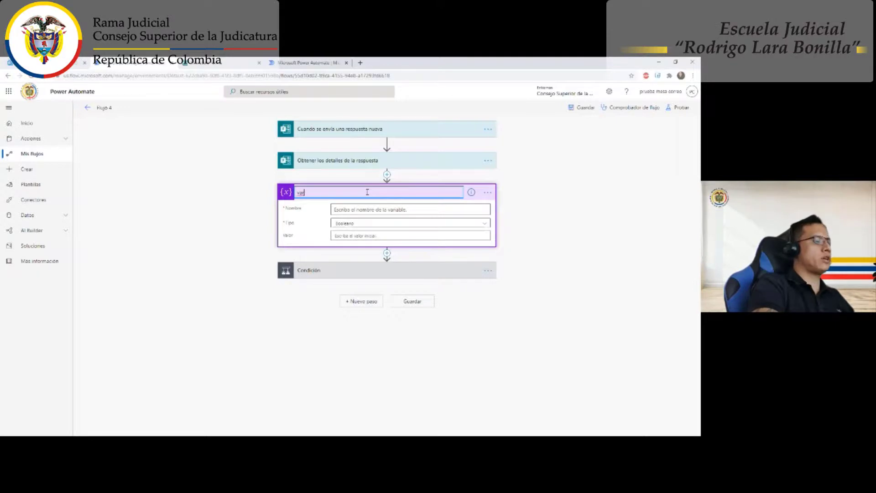
type("Val")
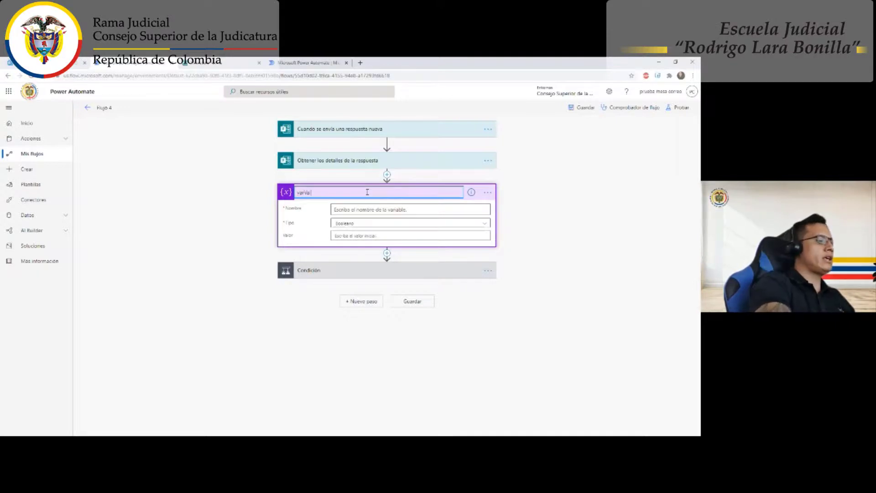
type("ificacio")
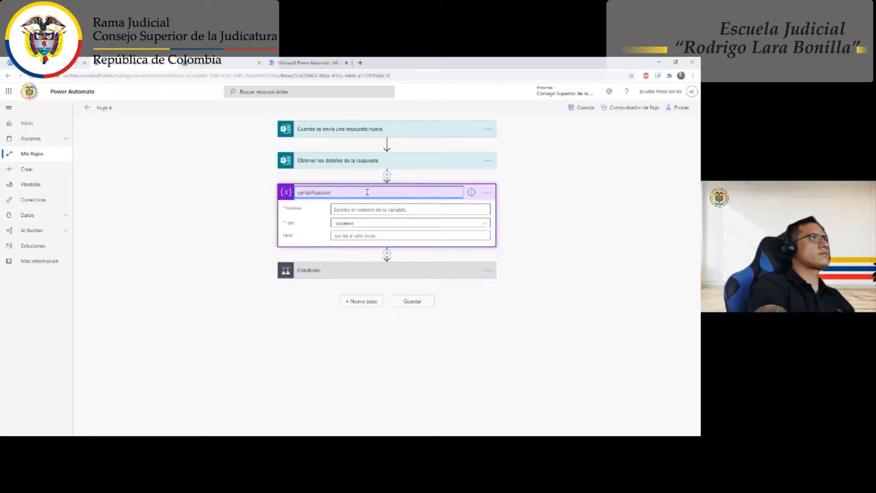
type("n")
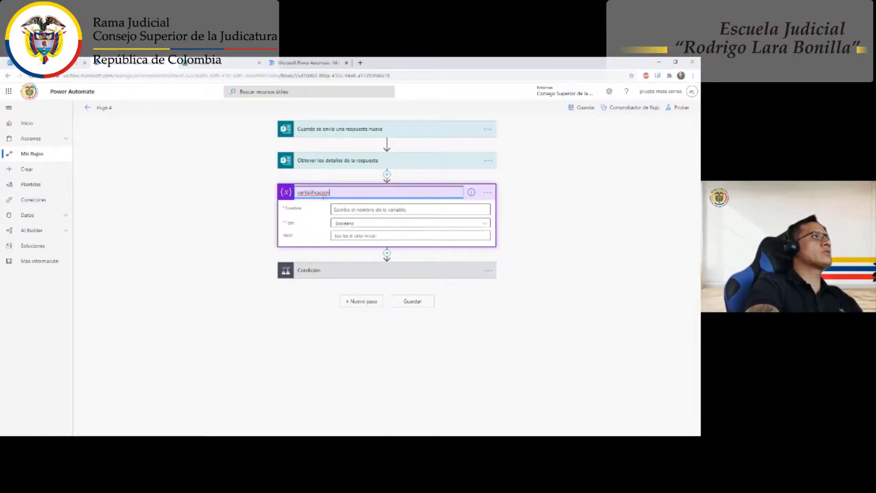
left_click(375, 209)
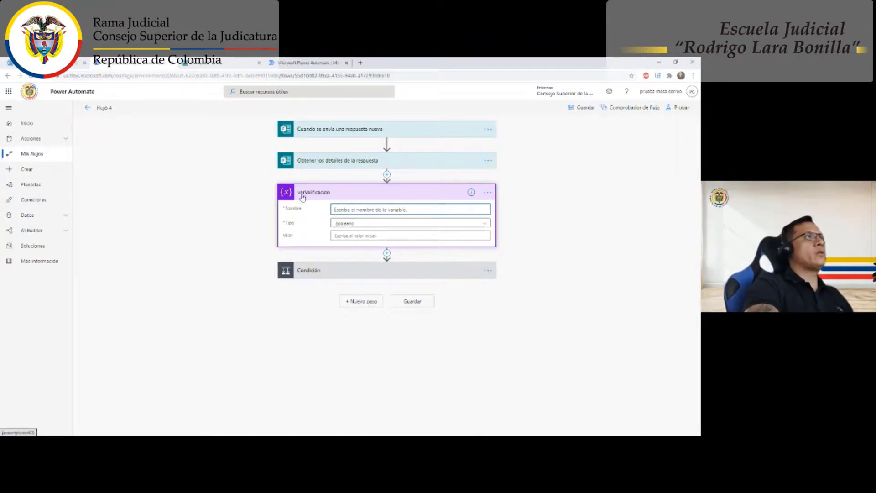
Enter varCalificacion as the variable name and show the type options.
left_click(375, 209)
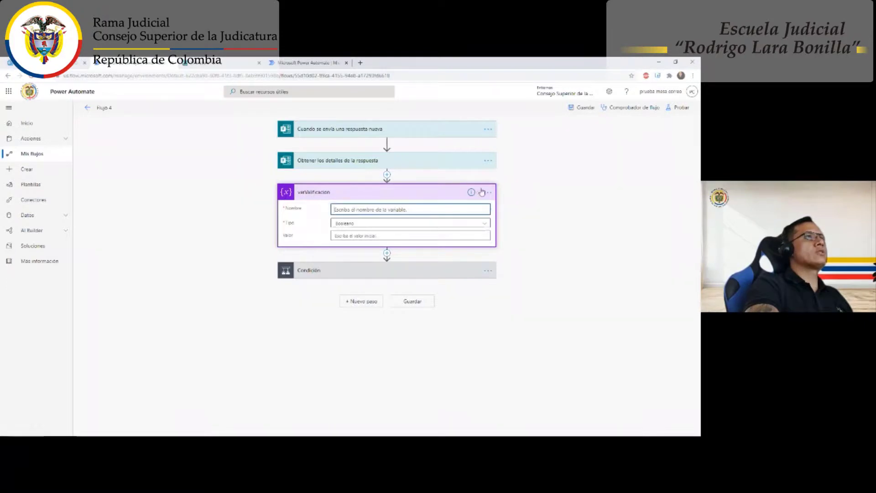
type("varC")
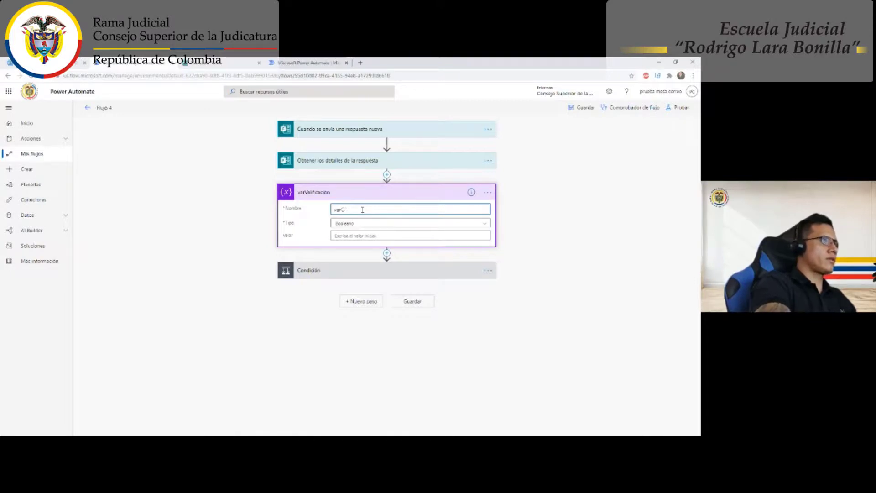
type("alificacion")
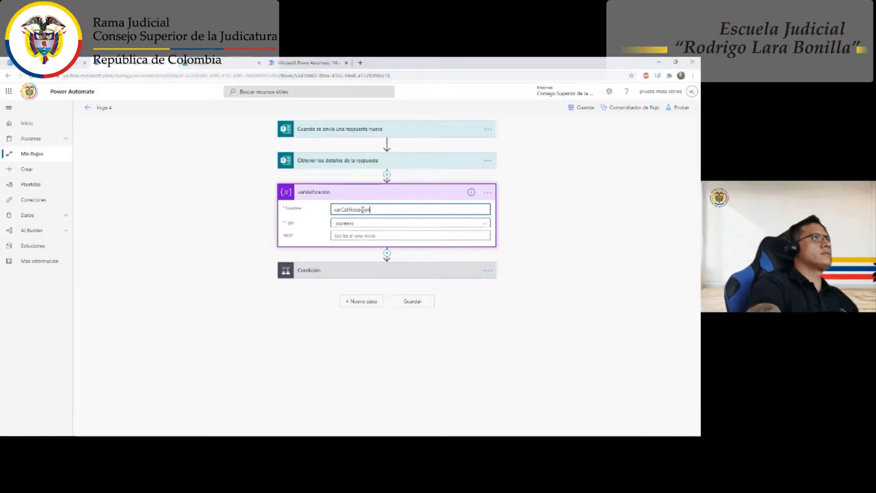
left_click(350, 223)
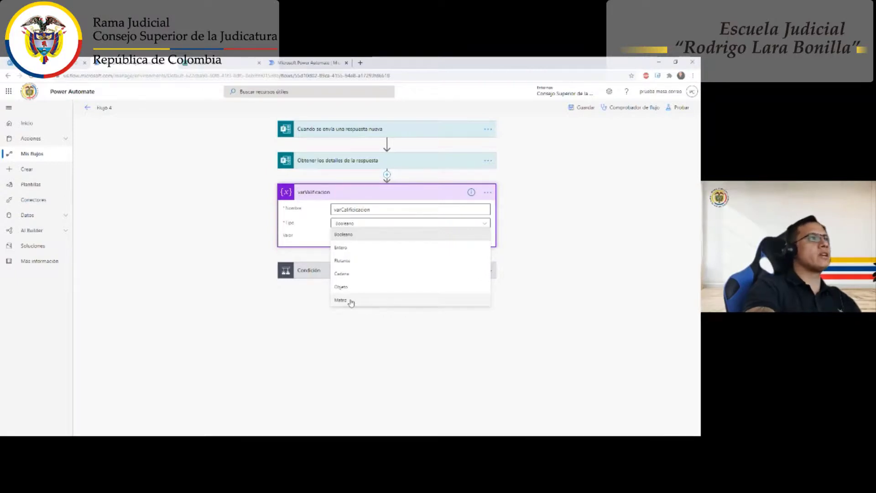
Set the variable type to Entero, then insert and remove the Calificación de Servicio value.
left_click(349, 248)
left_click(350, 234)
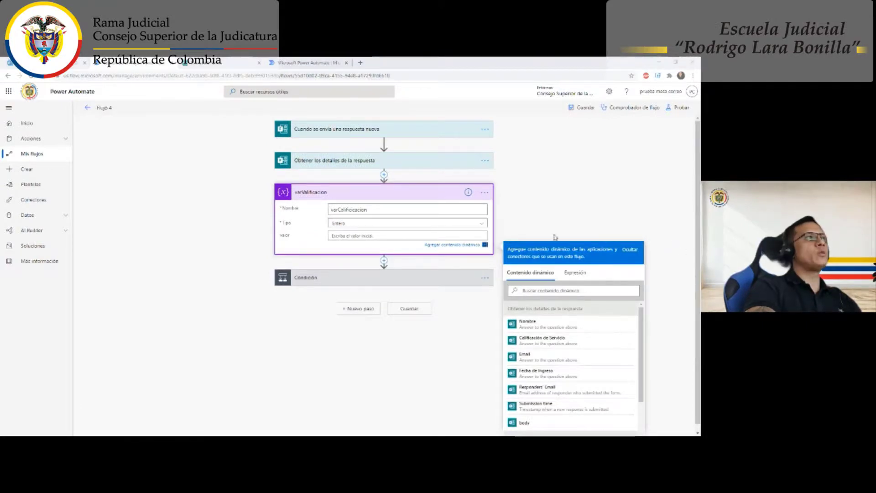
left_click(318, 239)
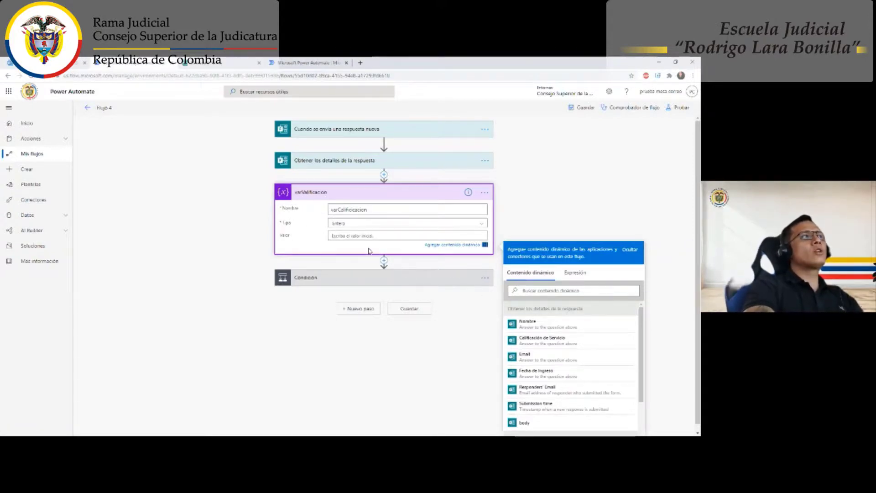
left_click(562, 346)
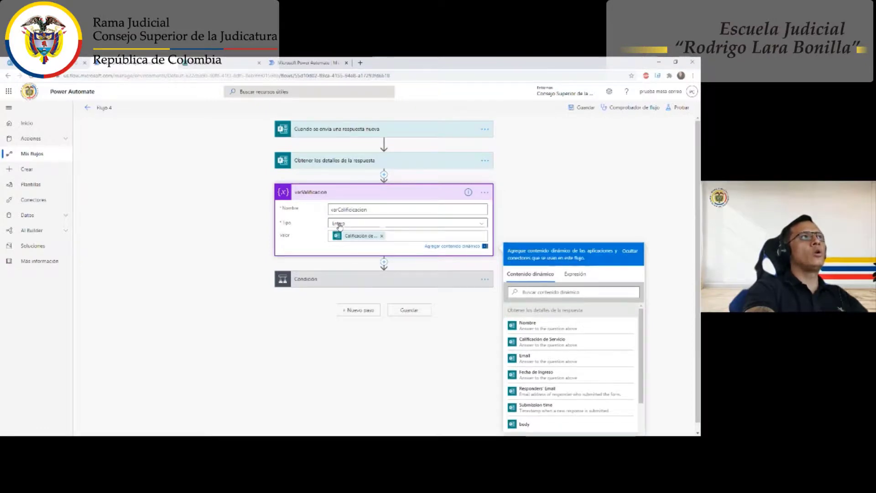
left_click(382, 235)
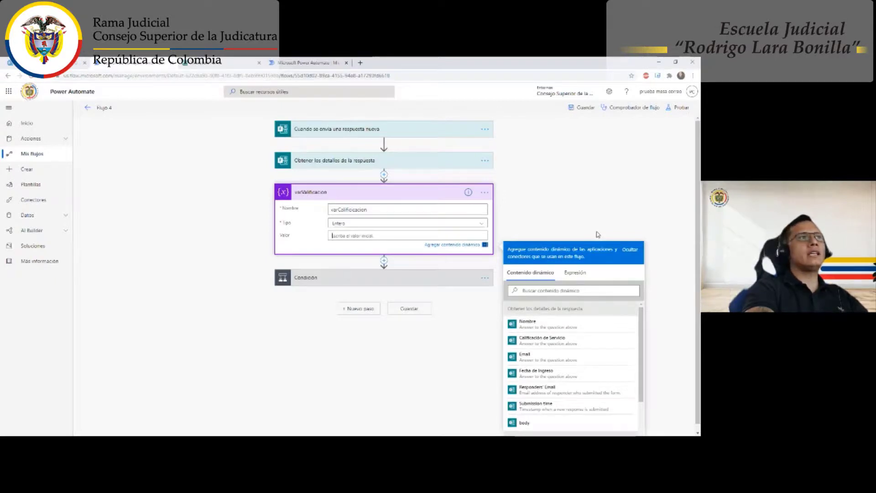
Start an expression for the variable value with the int() function.
left_click(573, 275)
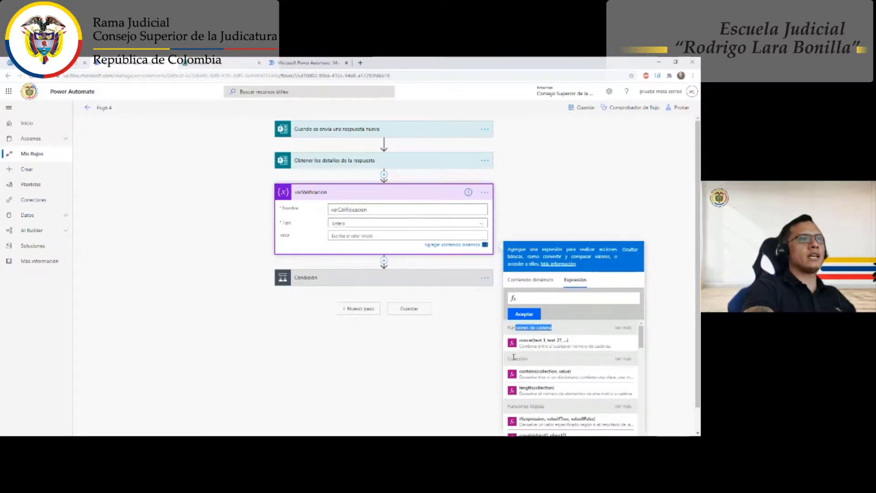
scroll(527, 347, "down", 3)
scroll(529, 361, "down", 3)
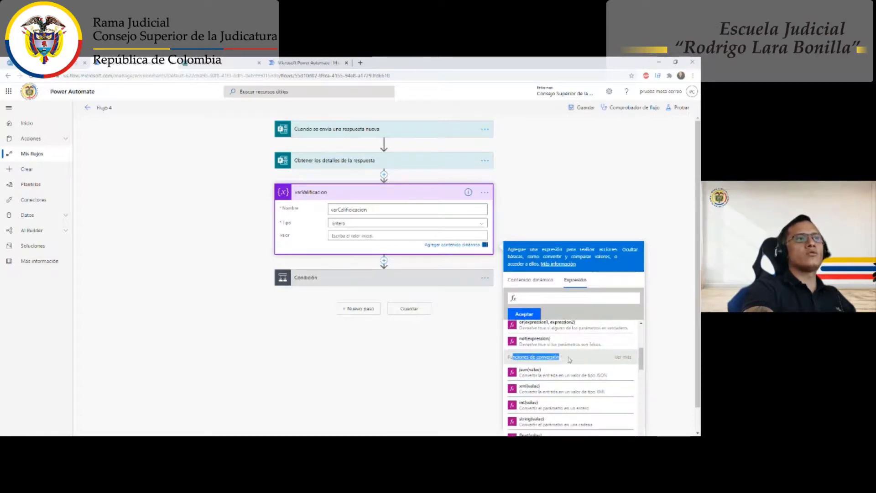
scroll(534, 383, "down", 3)
scroll(534, 376, "up", 3)
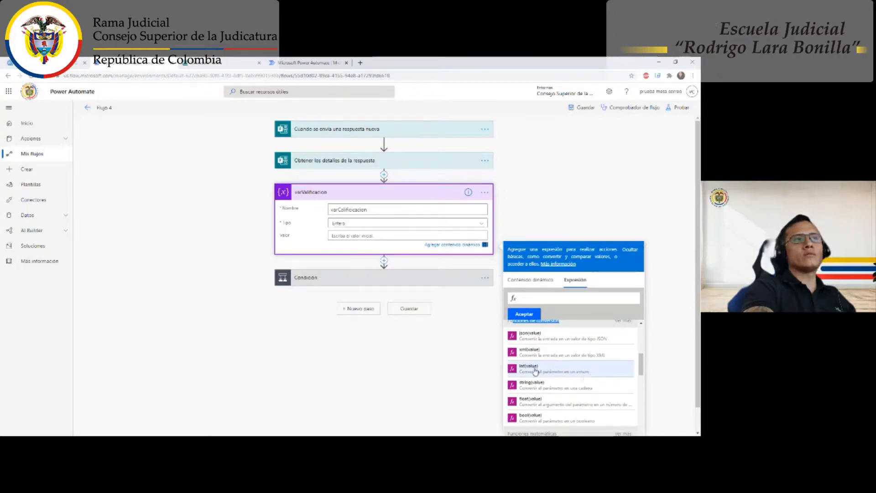
scroll(535, 370, "down", 3)
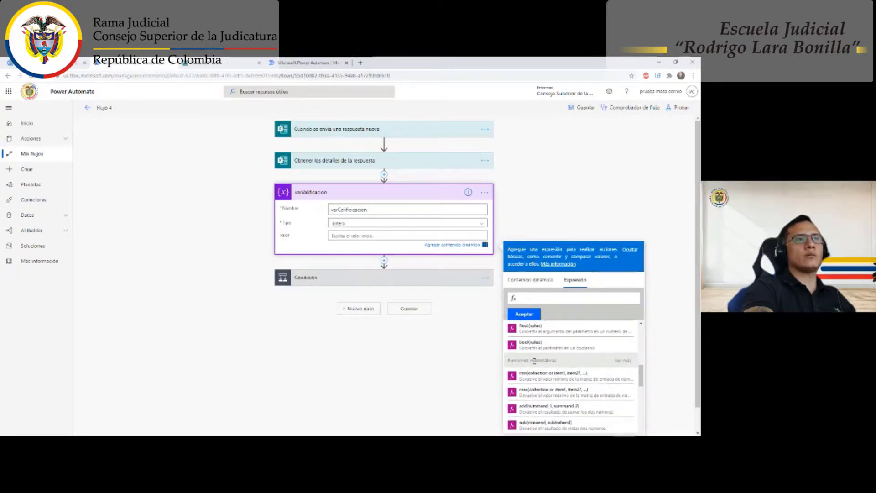
scroll(533, 365, "down", 2)
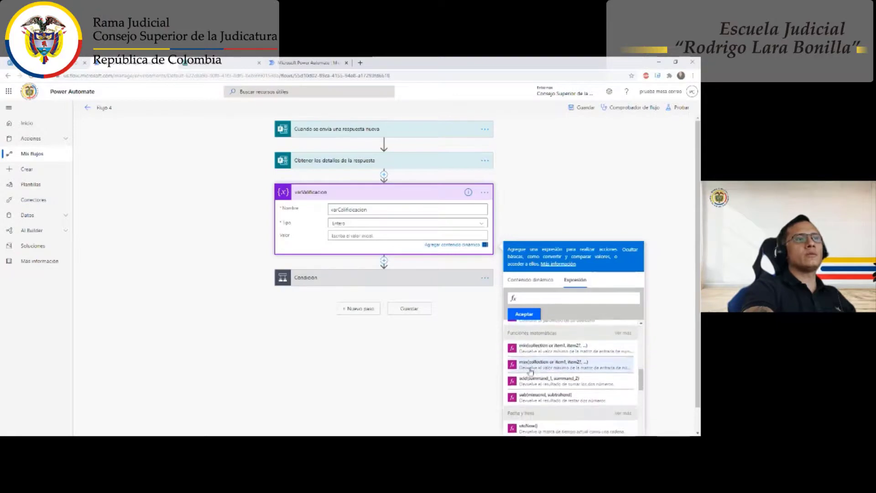
scroll(530, 370, "down", 1)
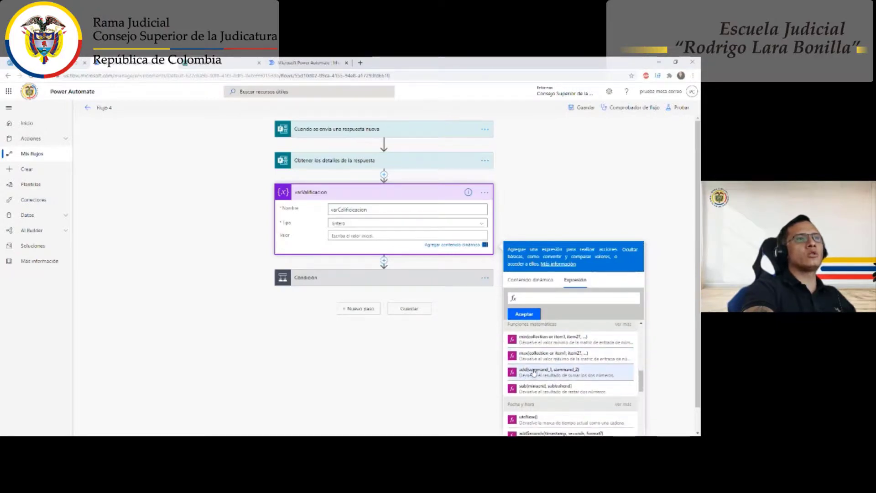
scroll(531, 363, "down", 3)
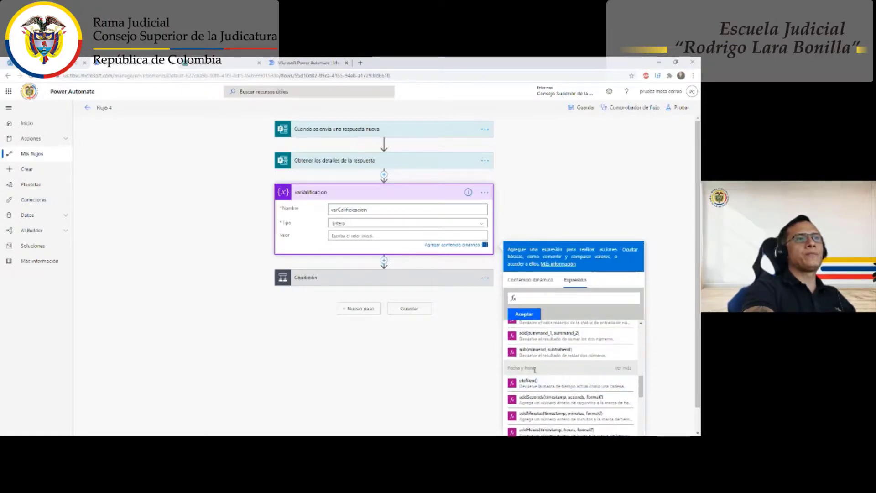
scroll(537, 370, "down", 10)
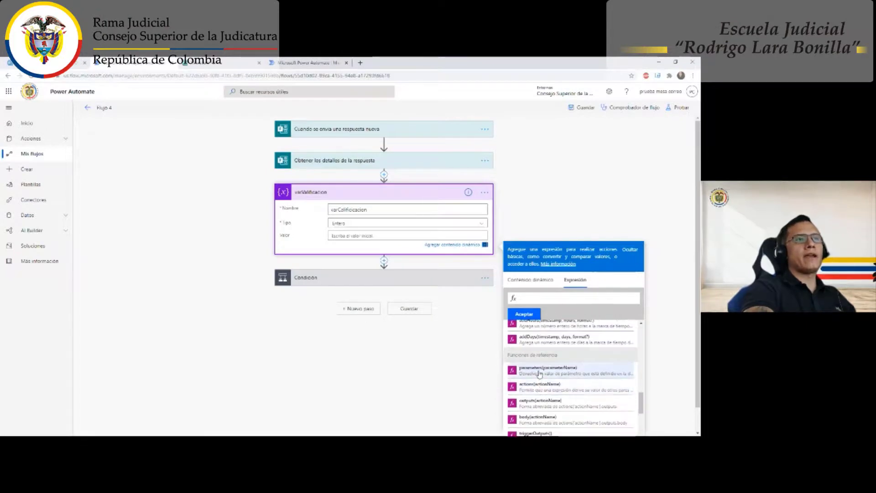
scroll(539, 375, "down", 6)
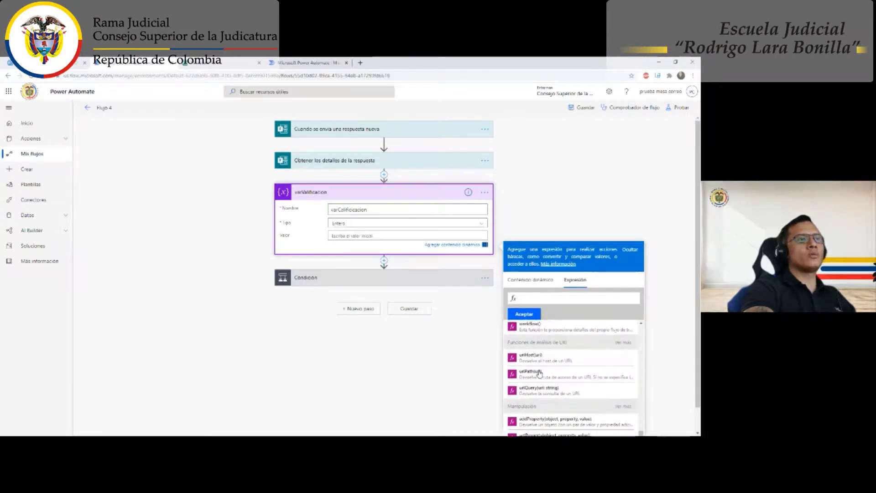
scroll(543, 376, "up", 20)
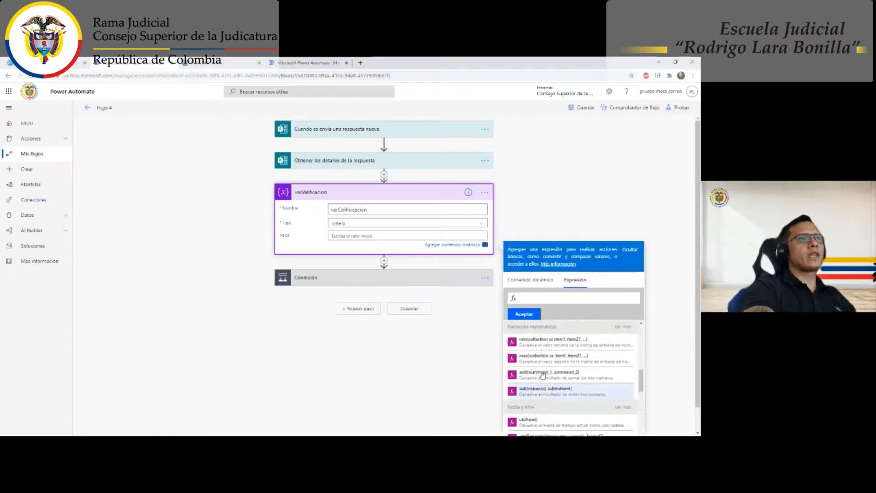
scroll(542, 360, "up", 1)
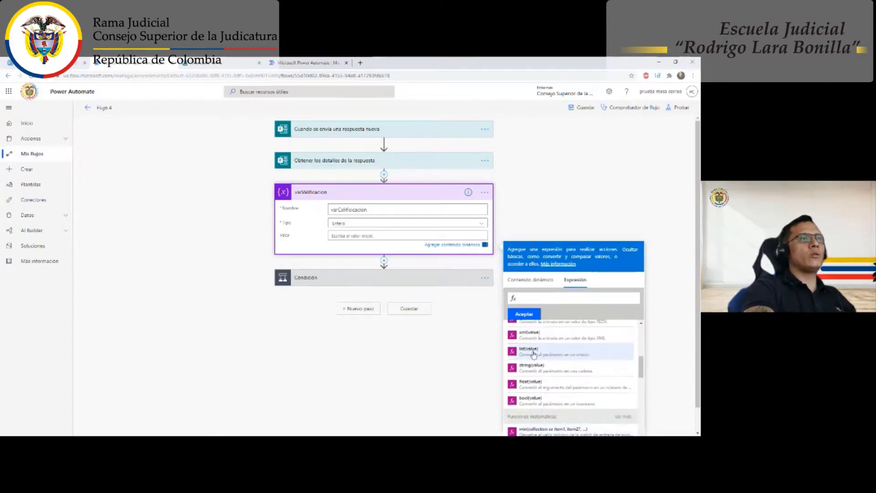
left_click(533, 354)
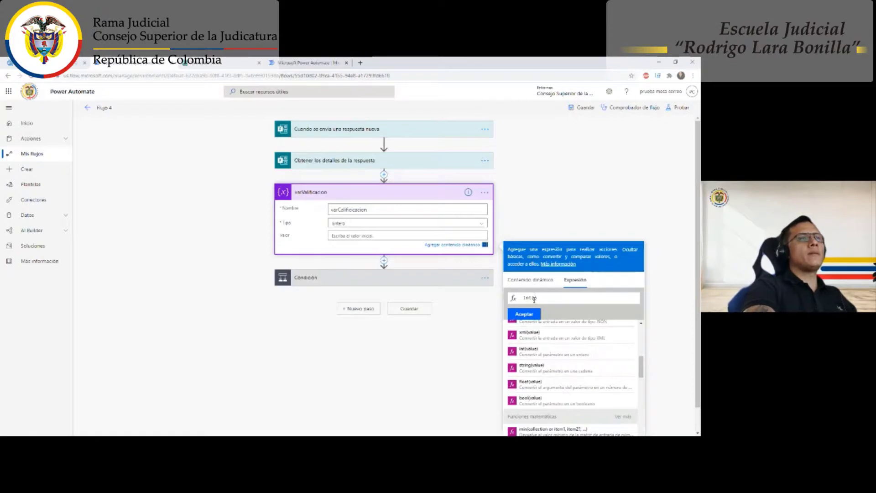
Pass Calificación de Servicio into int() and accept it as the variable's value.
left_click(531, 280)
scroll(541, 342, "up", 1)
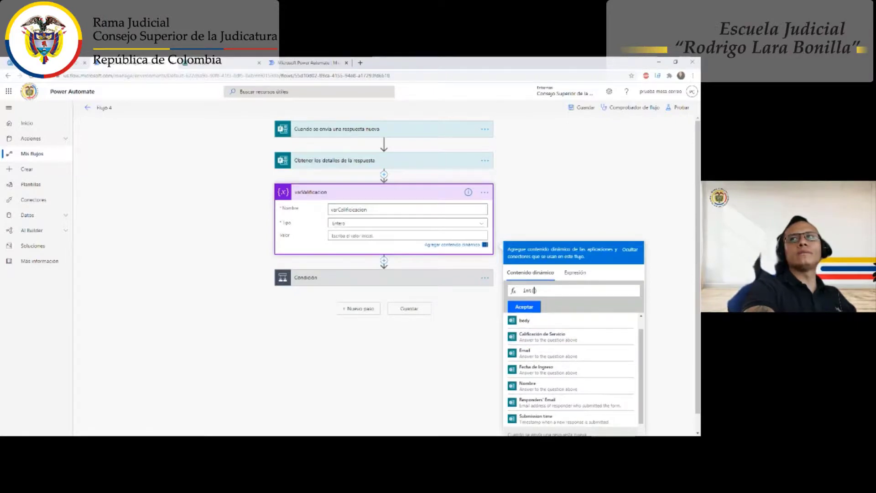
left_click(552, 338)
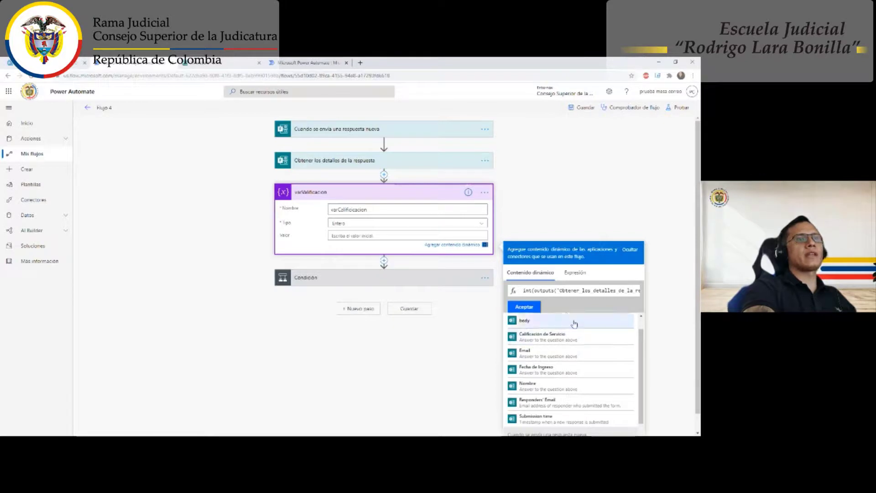
left_click(523, 307)
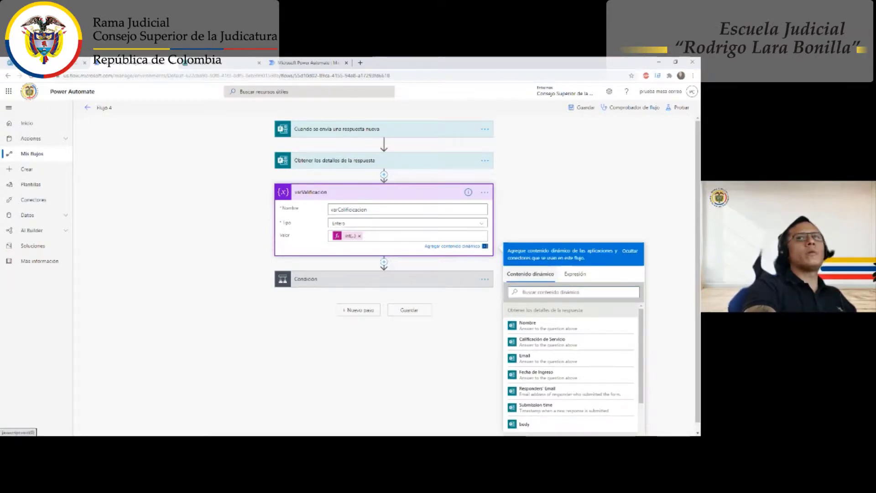
left_click(315, 282)
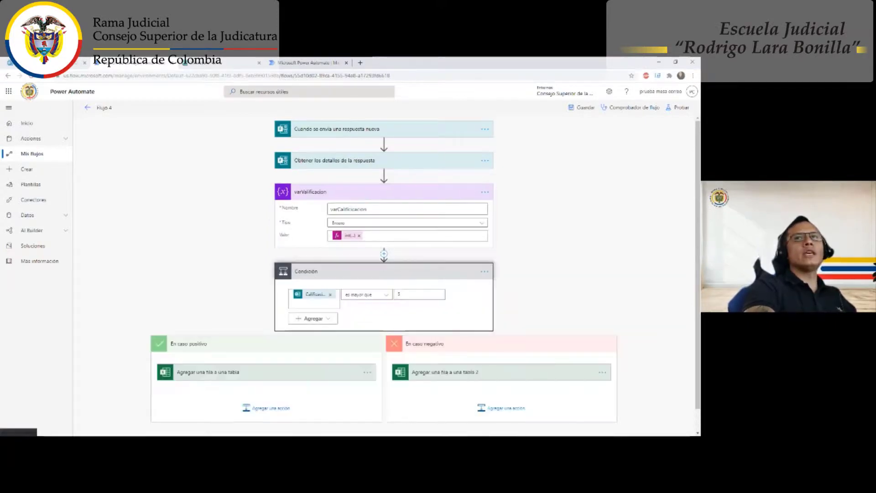
Replace the raw rating token in Condición with varCalificacion, compared greater than 3.
left_click(331, 294)
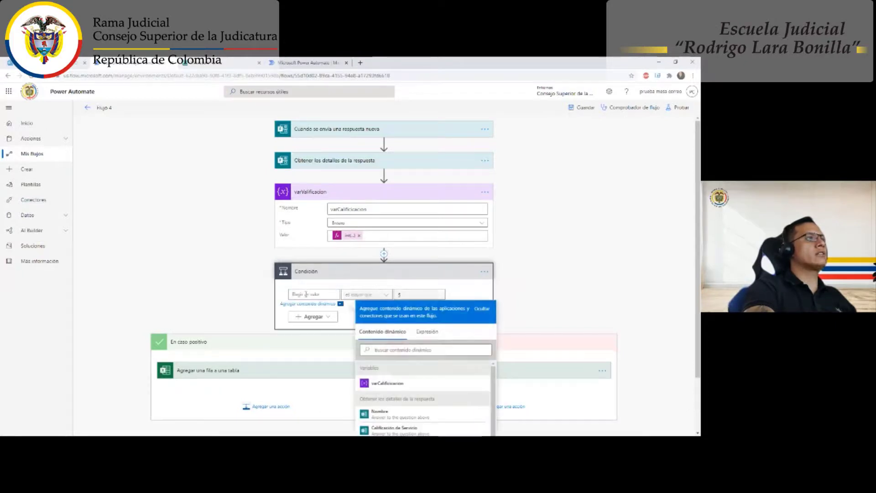
left_click(381, 385)
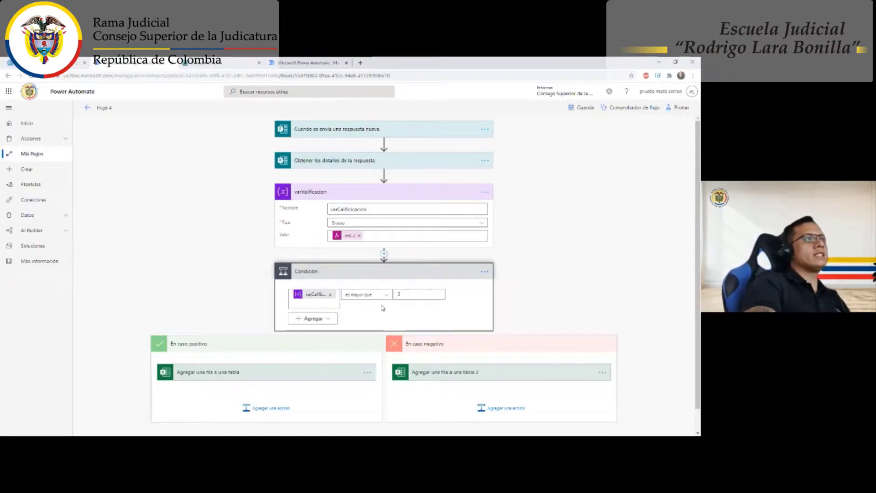
scroll(208, 315, "down", 1)
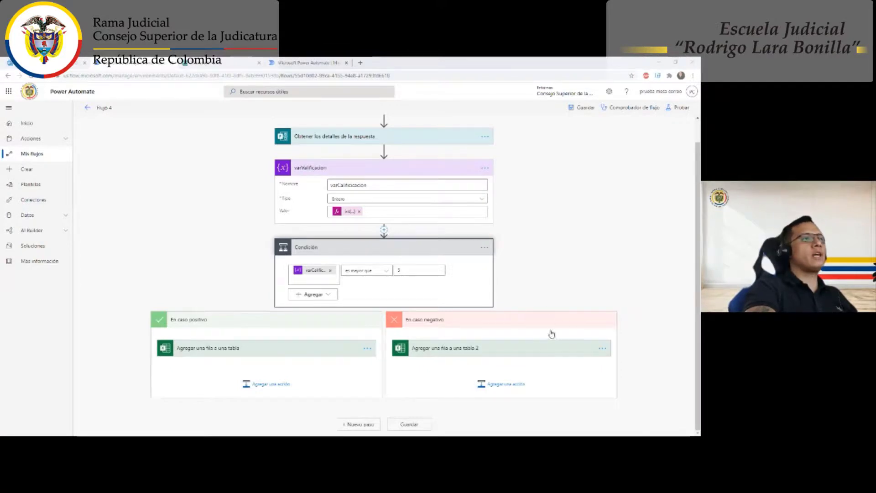
Search the condition's dynamic values list, then start an action under En caso negativo.
left_click(505, 387)
left_click(377, 334)
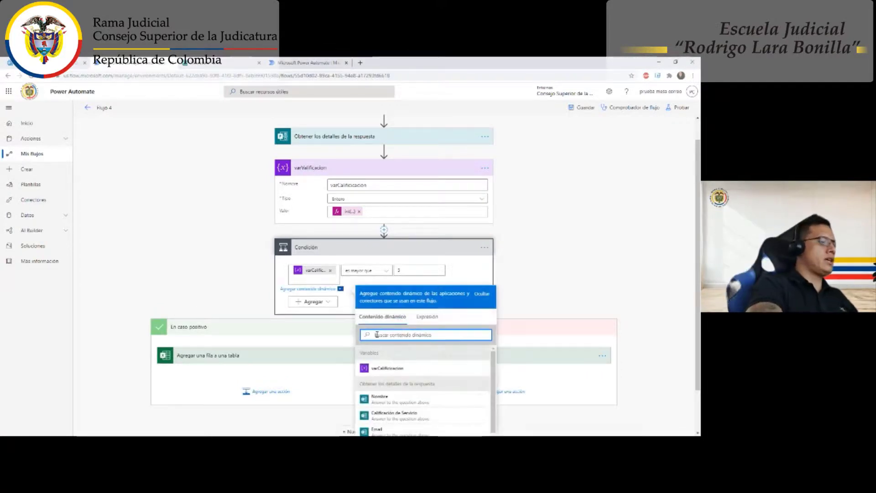
type("p")
key("BackSpace")
type("o")
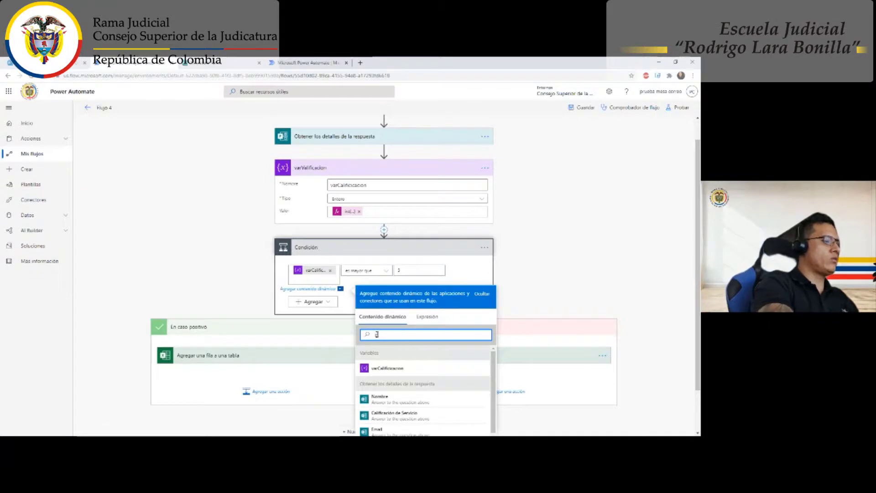
type("tio")
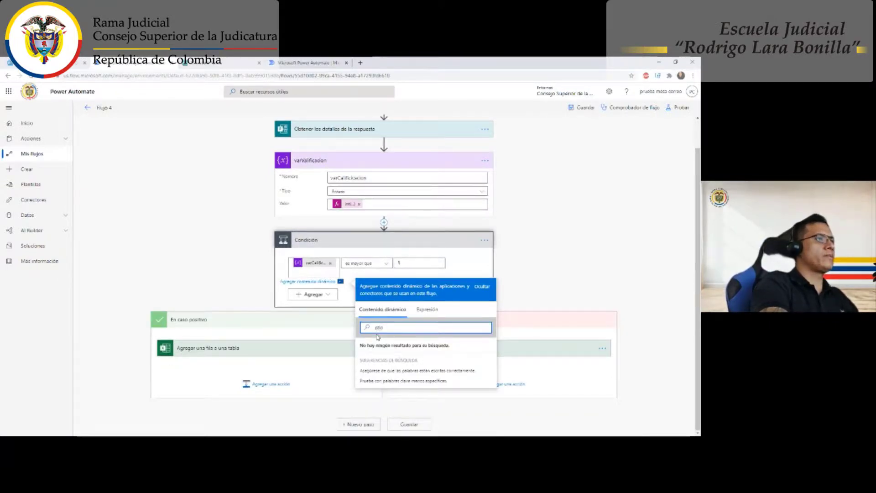
key("BackSpace")
key("BackSpace")
key("BackSpace")
type("utloo")
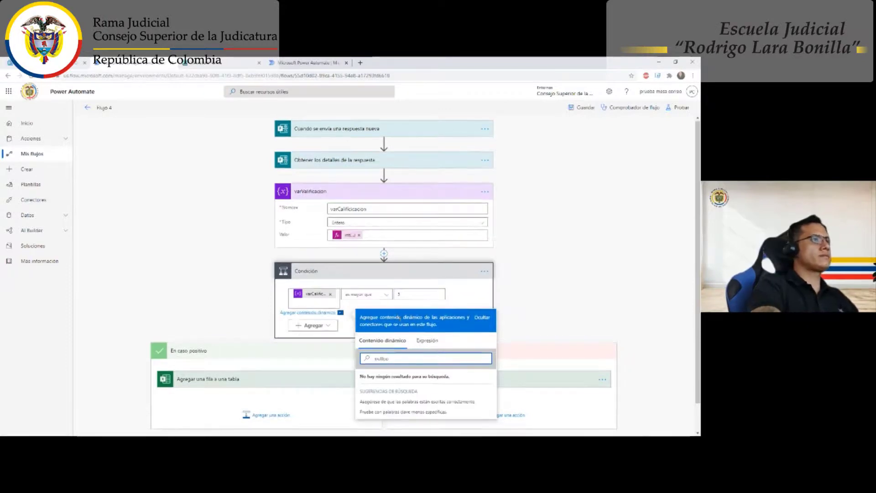
scroll(547, 261, "down", 1)
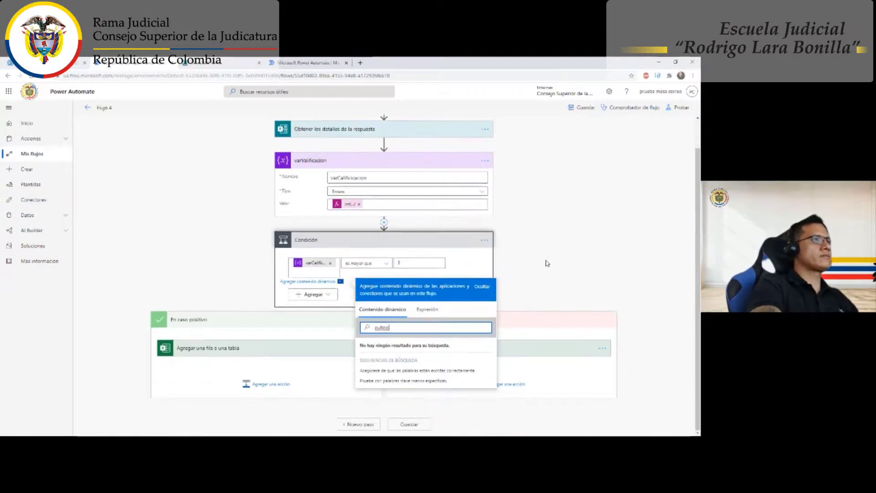
left_click(503, 267)
left_click(502, 384)
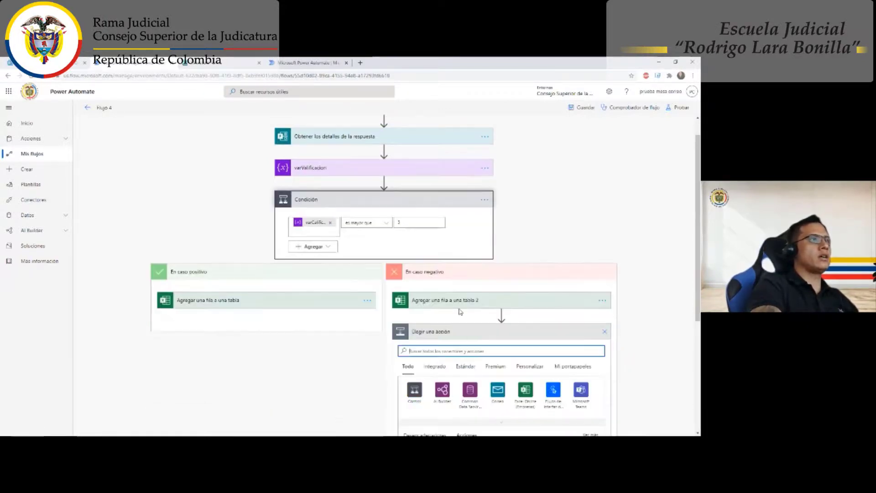
Add Office 365 Outlook 'Enviar correo electrónico (V2)' to the negative branch.
scroll(450, 324, "down", 3)
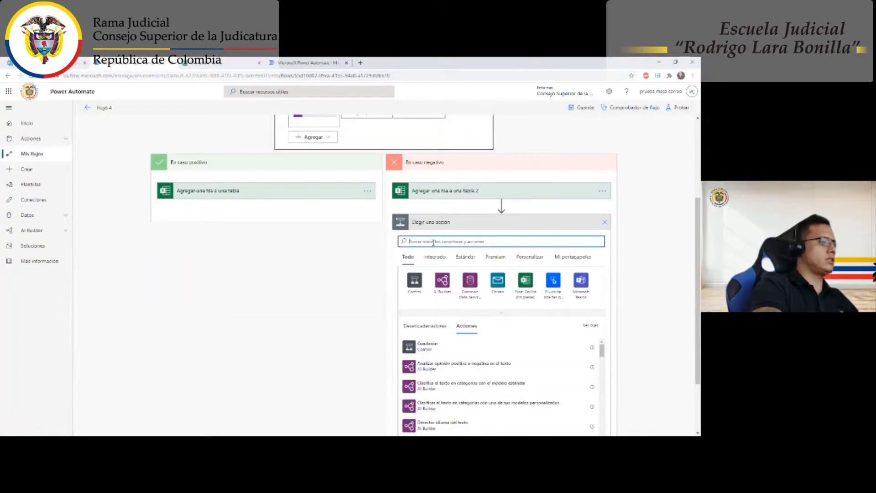
type("outlook")
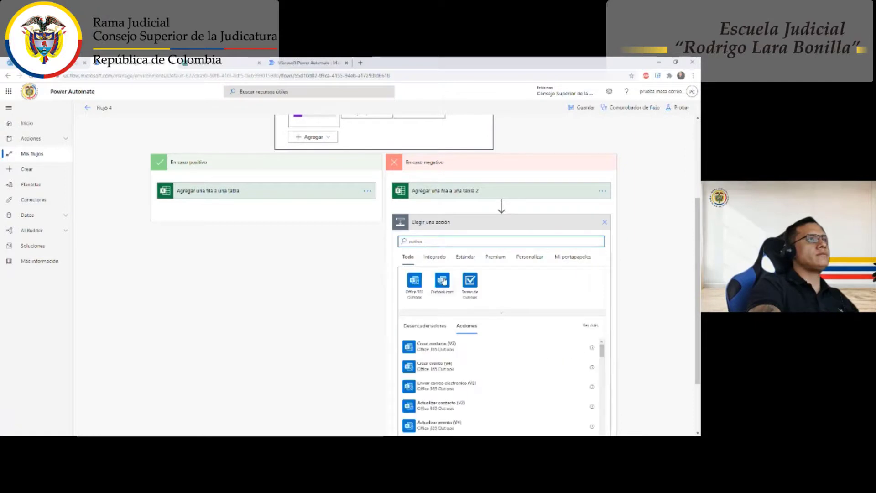
left_click(414, 280)
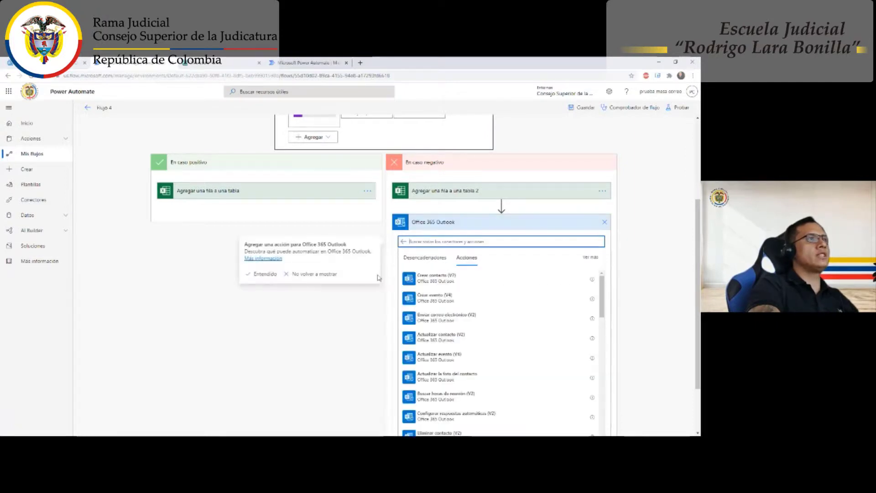
left_click(458, 318)
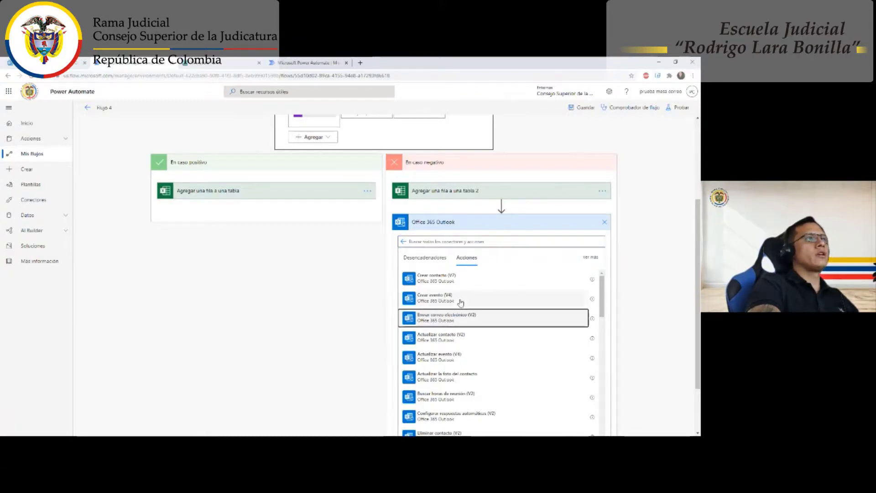
left_click(602, 272)
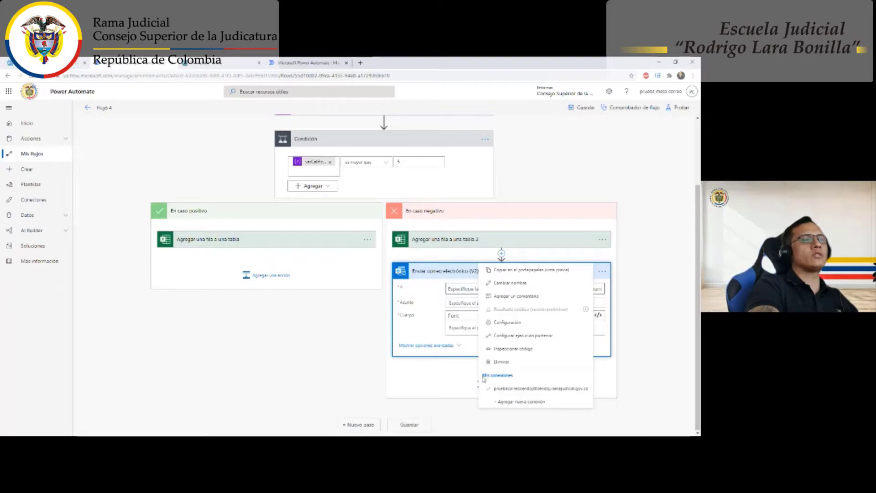
Address the email to the form's Email answer with subject 'Servicio Prestado'.
left_click(503, 391)
left_click(460, 287)
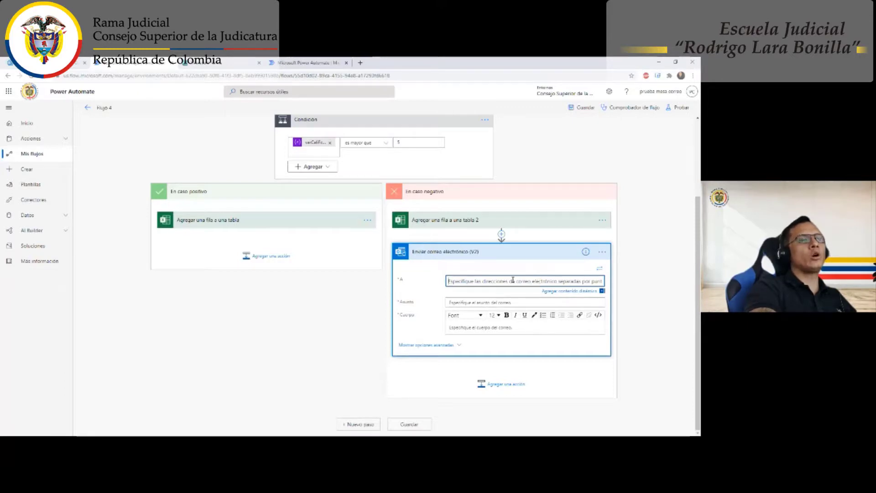
left_click(567, 292)
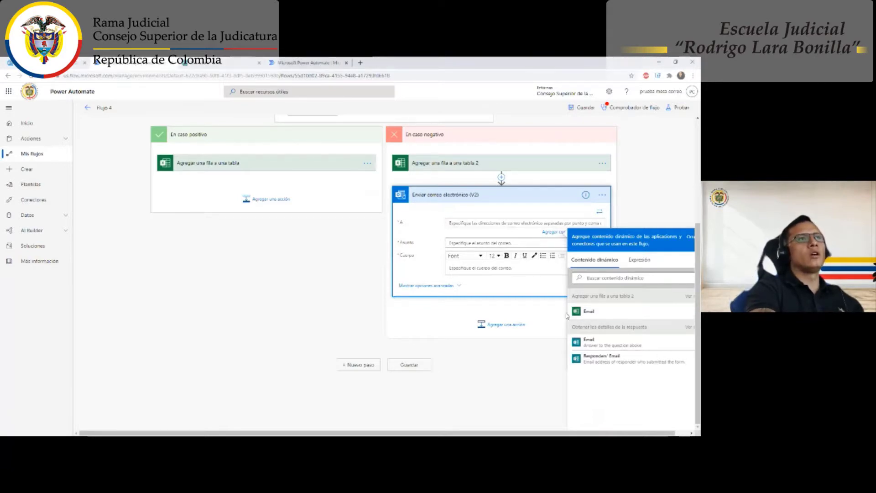
left_click(588, 341)
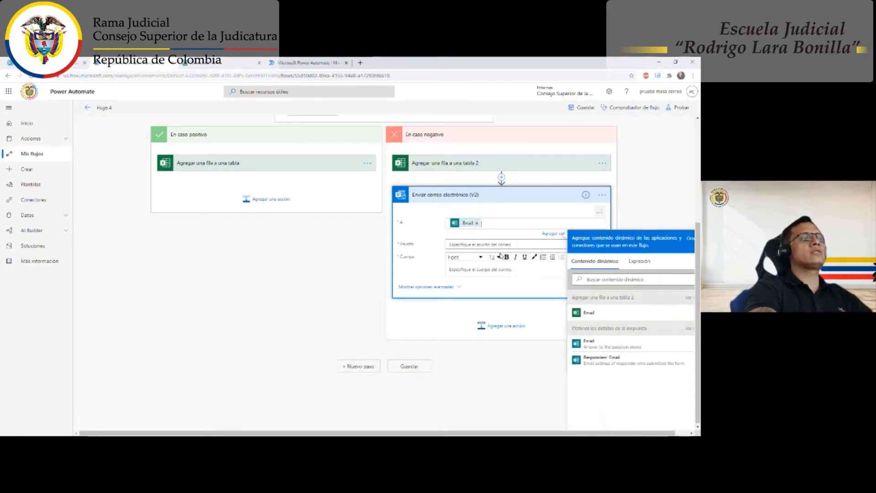
left_click(455, 244)
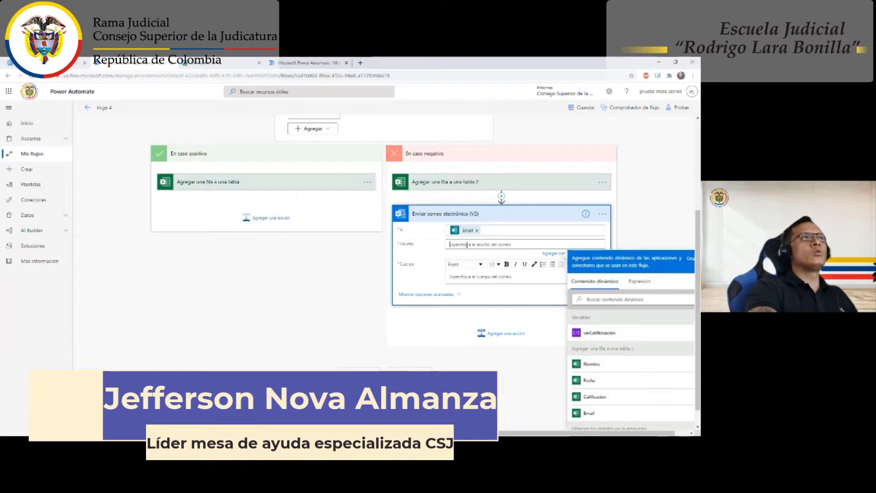
type("Servicio Prestado")
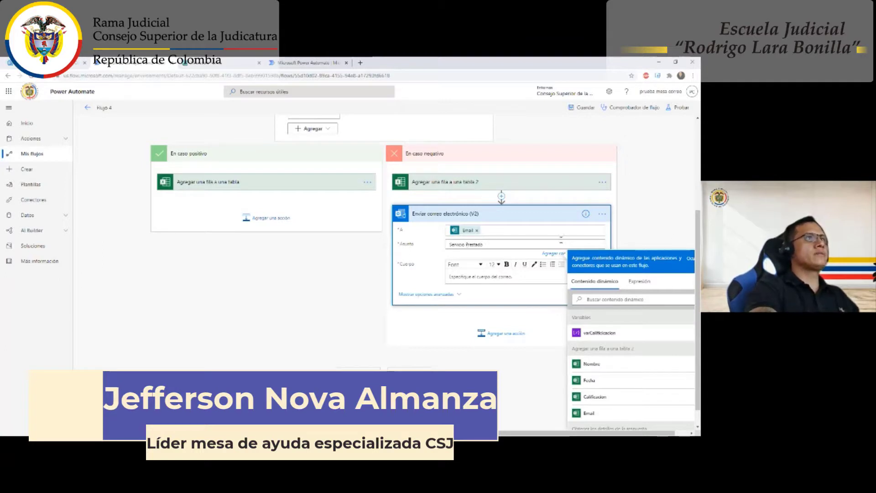
left_click(510, 276)
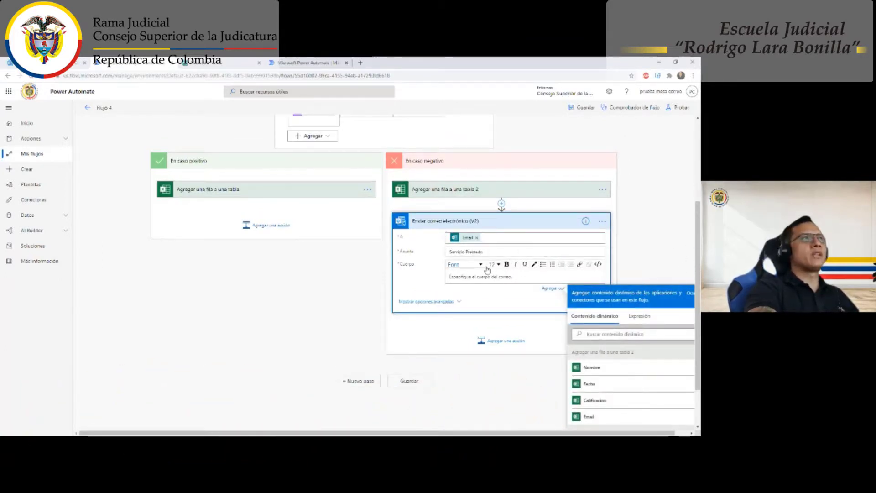
Write the body: 'Hola' with Nombre, the pasted apology sentence, then the Fecha value.
type("Hola")
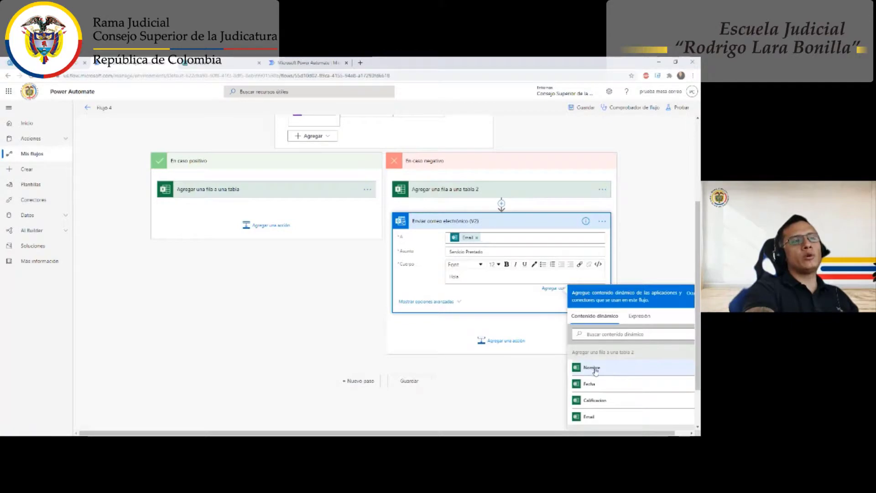
scroll(607, 368, "down", 1)
scroll(568, 371, "down", 2)
scroll(586, 372, "down", 1)
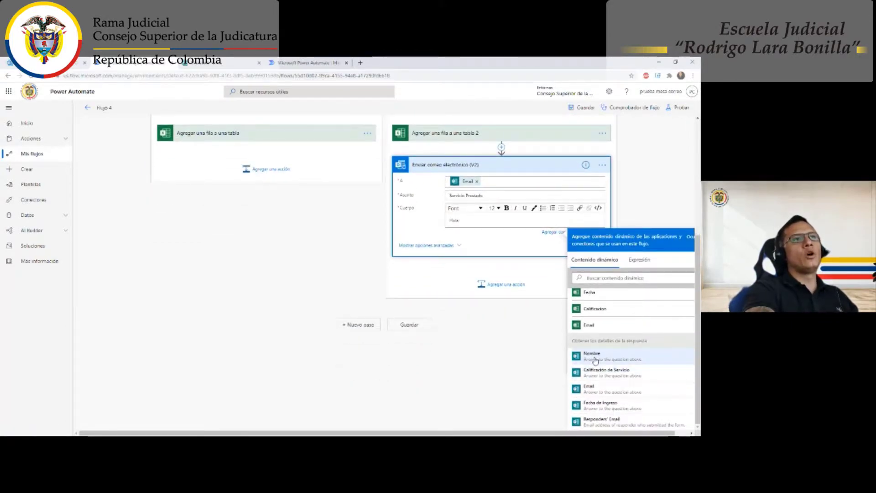
left_click(596, 356)
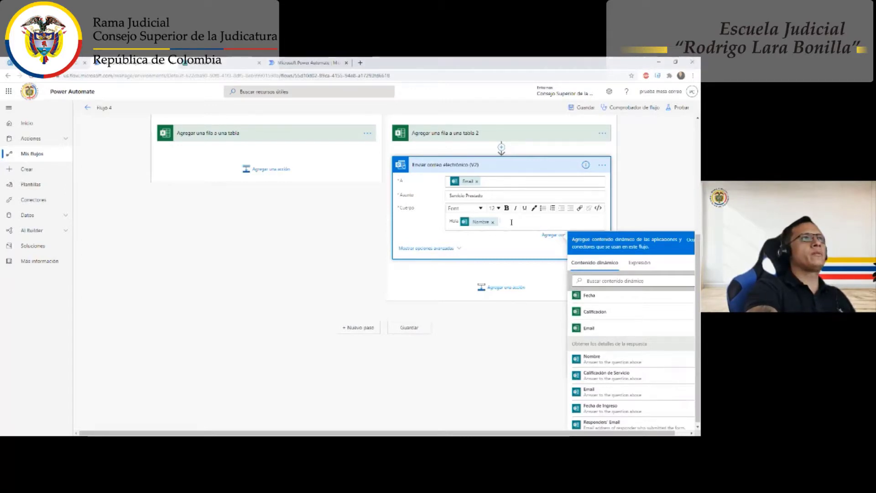
key("ctrl+v")
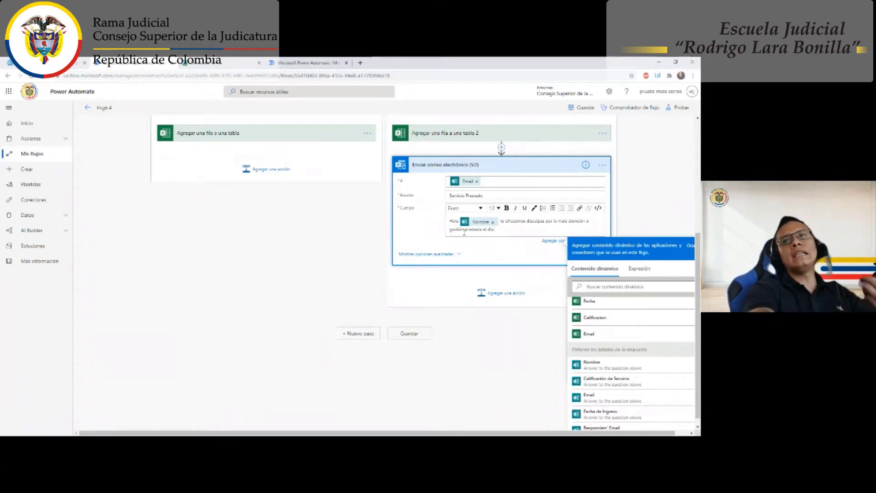
scroll(611, 333, "up", 1)
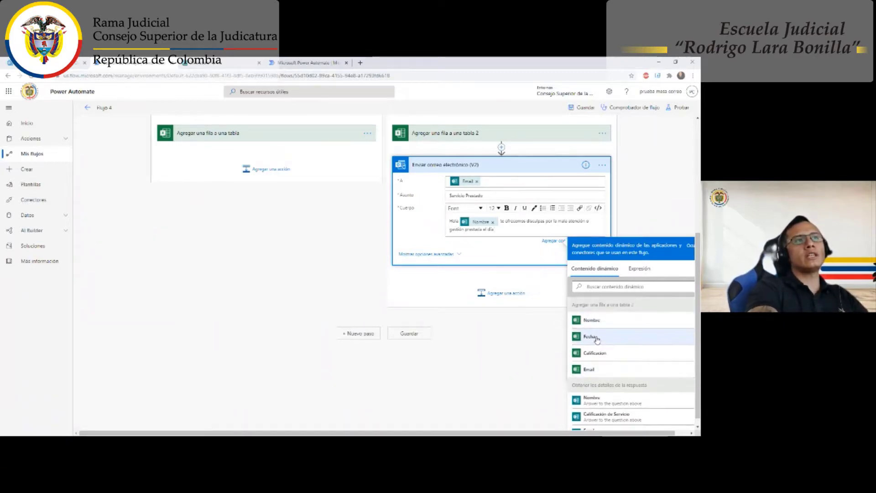
left_click(591, 336)
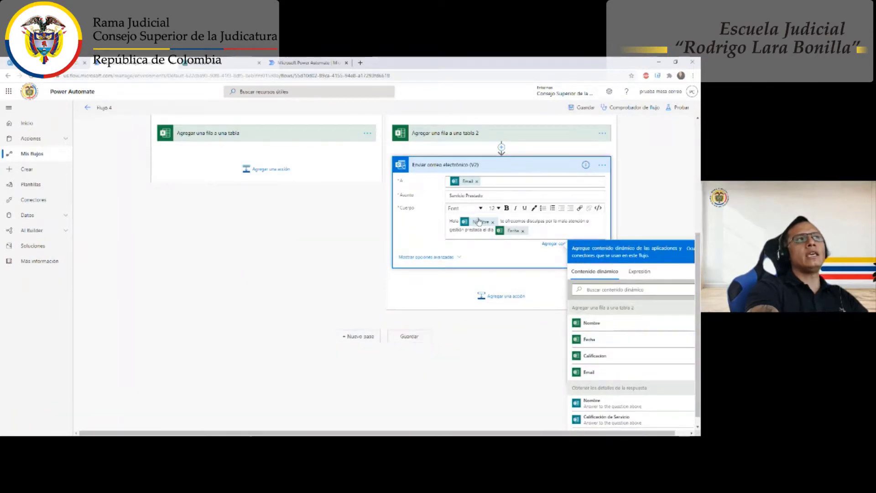
Paste the closing lines ending with Gracias and save the flow.
scroll(474, 224, "down", 1)
scroll(475, 224, "down", 1)
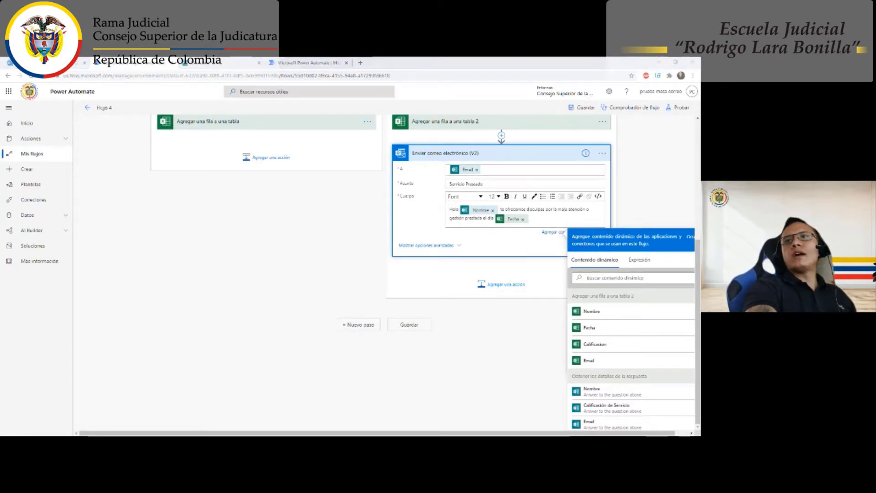
left_click(540, 219)
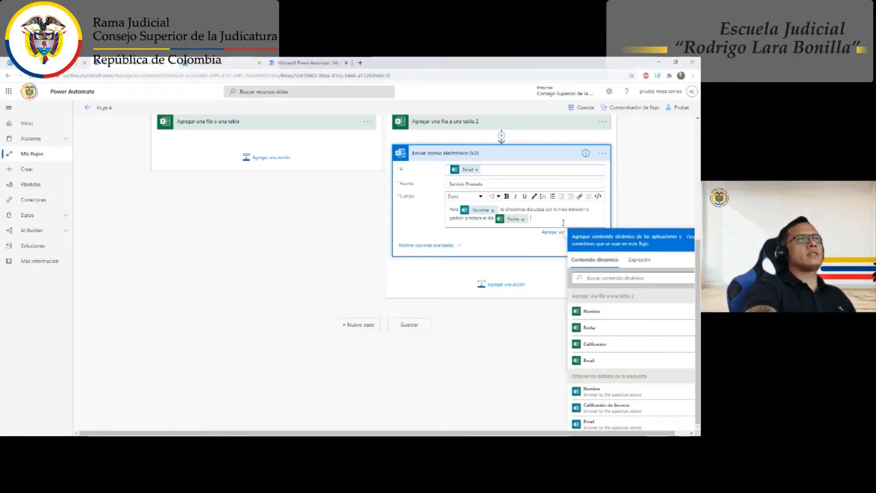
type("vamos a trabajar en mejorar nuestros servicios.  Gracias.")
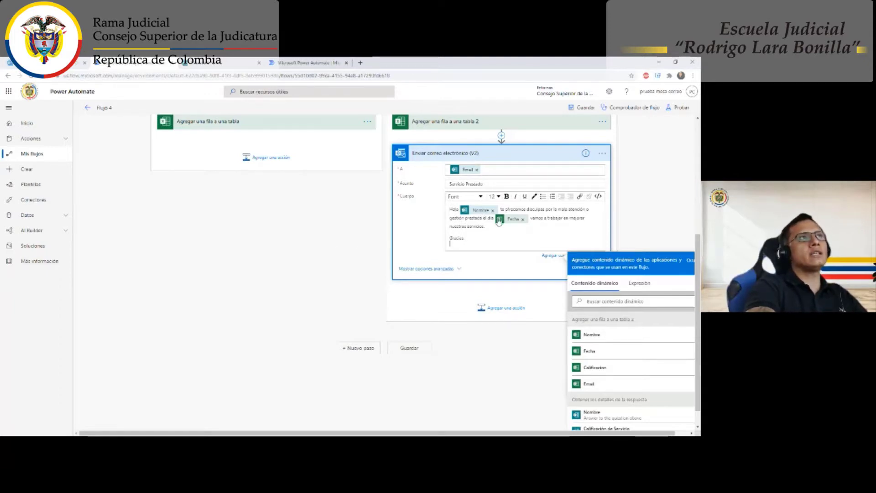
scroll(515, 224, "up", 5)
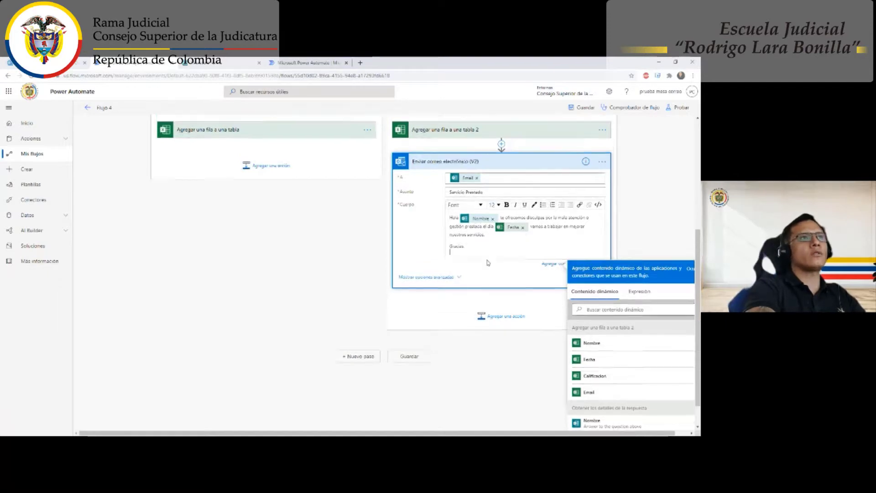
left_click(572, 108)
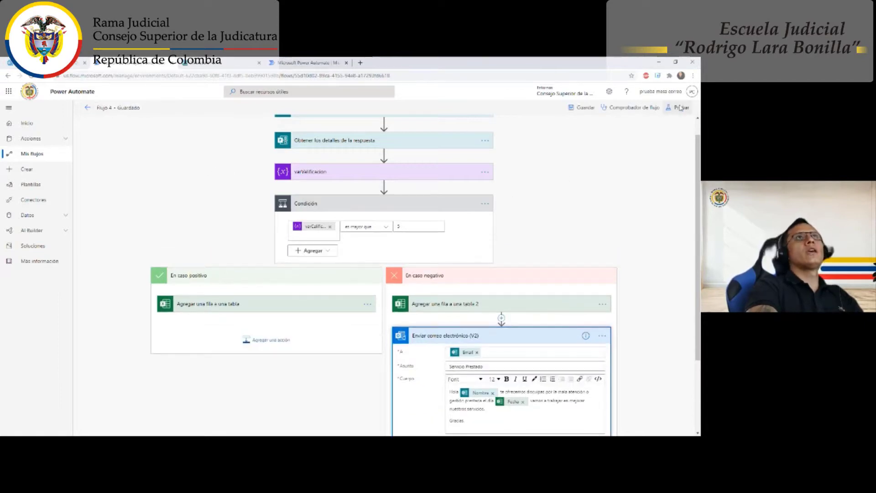
Test the flow with the earlier run's data and confirm the variable is Integer 7.
left_click(680, 107)
left_click(603, 138)
left_click(614, 176)
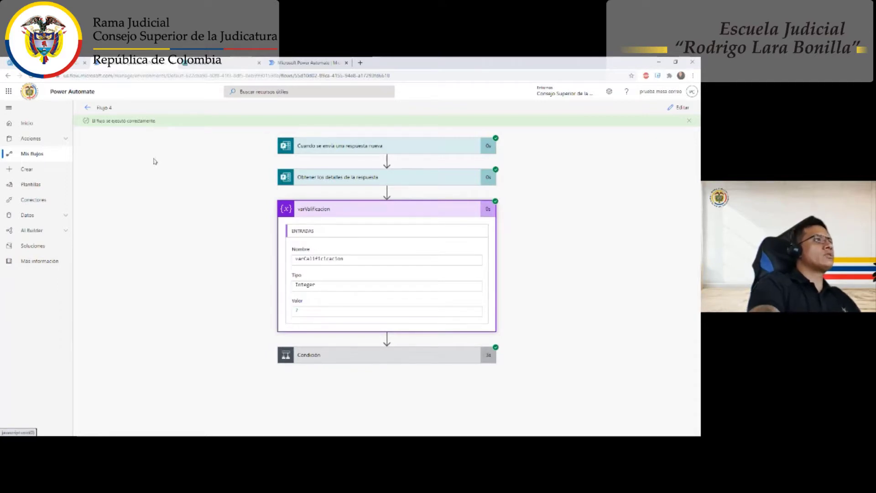
double_click(304, 288)
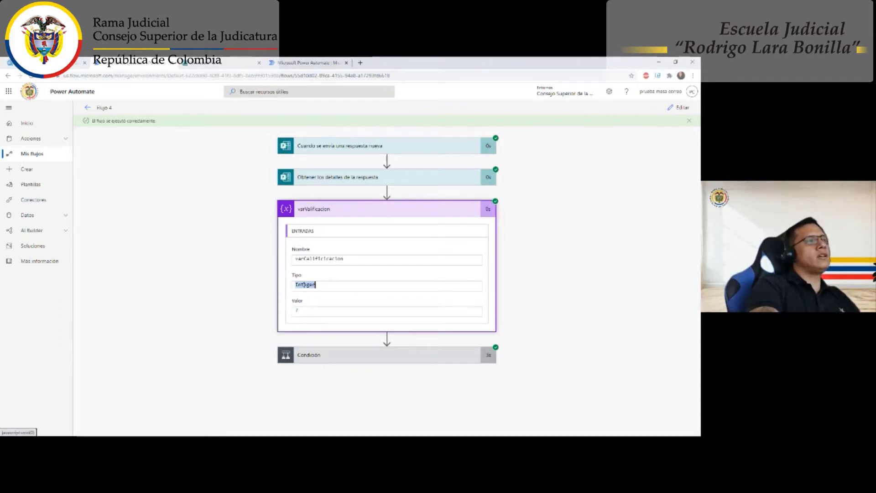
left_click(304, 287)
left_click_drag(305, 310, 283, 311)
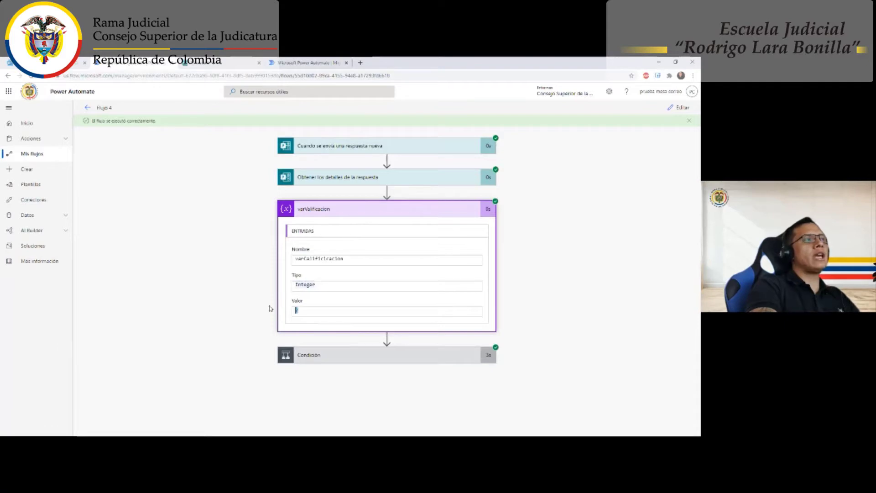
left_click(241, 62)
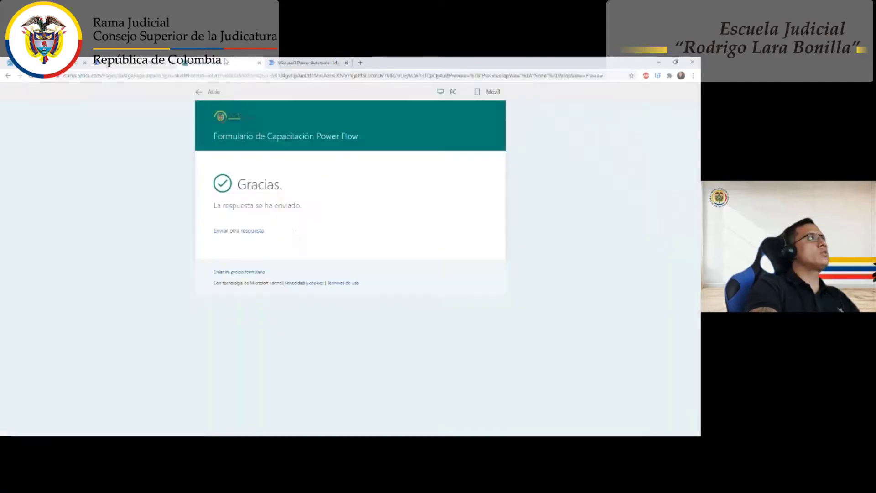
left_click(133, 63)
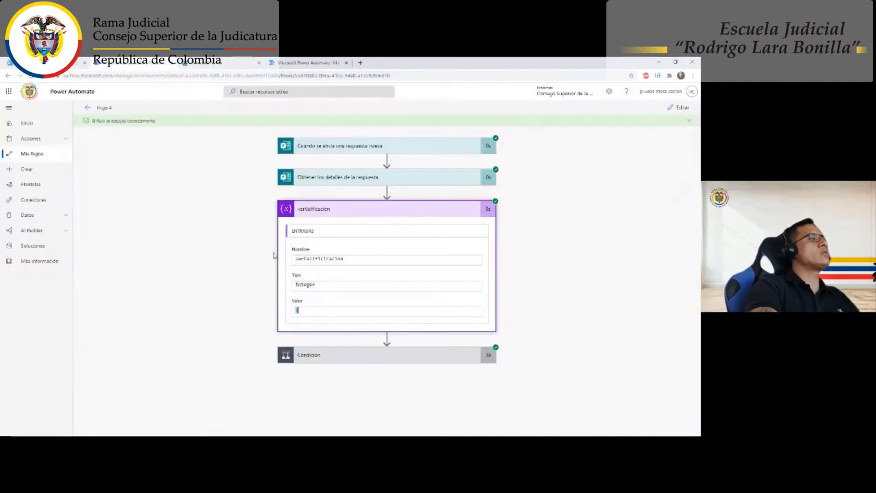
Confirm the condition evaluated true and inspect the positive branch's add-row step.
left_click(322, 360)
scroll(234, 223, "down", 1)
scroll(234, 223, "down", 1)
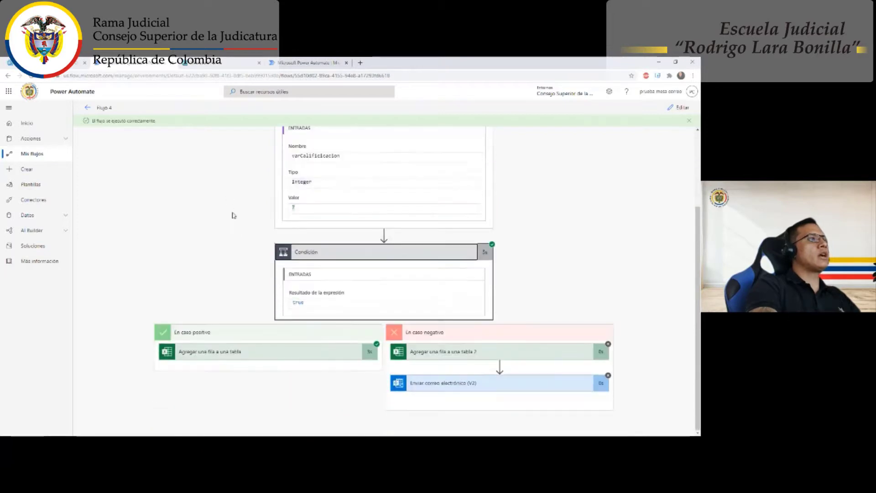
double_click(299, 302)
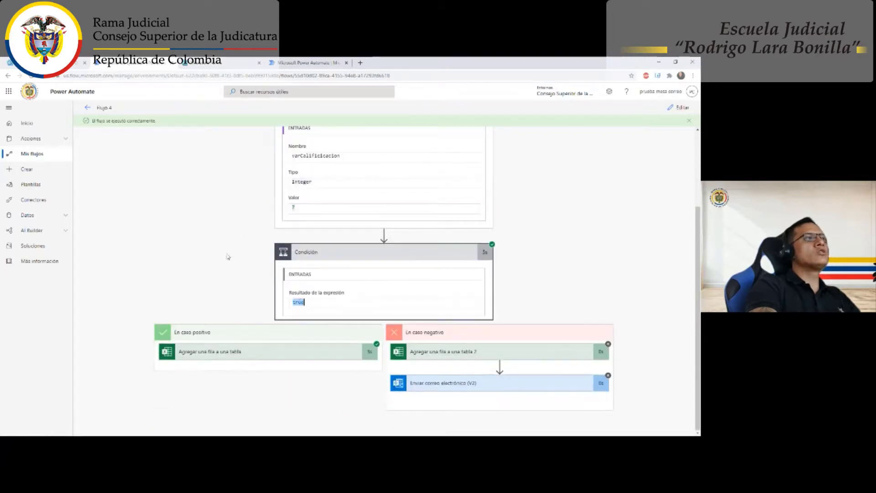
left_click(212, 358)
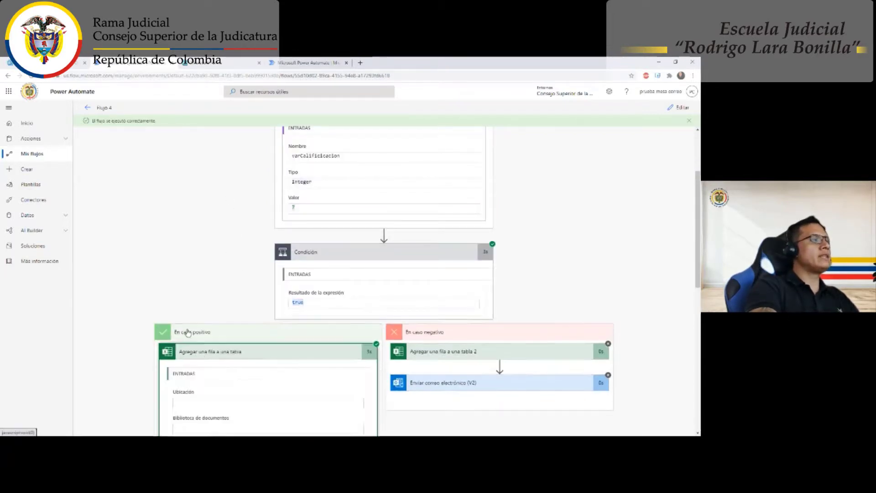
scroll(211, 320, "down", 3)
scroll(211, 273, "down", 4)
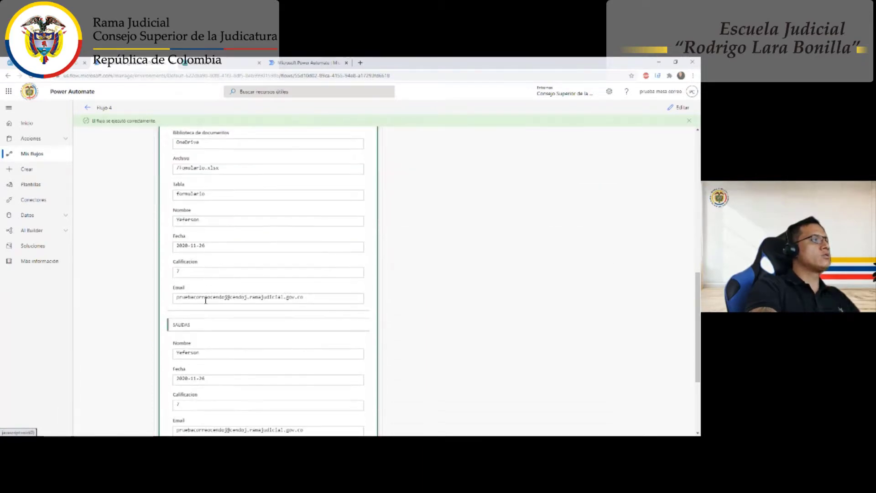
scroll(202, 304, "up", 1)
scroll(202, 304, "up", 6)
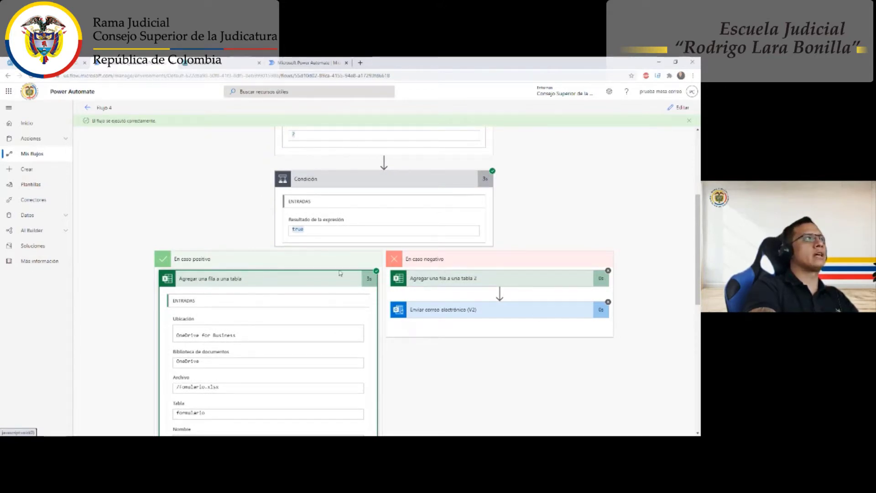
scroll(341, 274, "up", 4)
left_click(237, 65)
Start a fresh form response with the respondent's name and Fecha de Ingreso 28 November 2020.
left_click(203, 93)
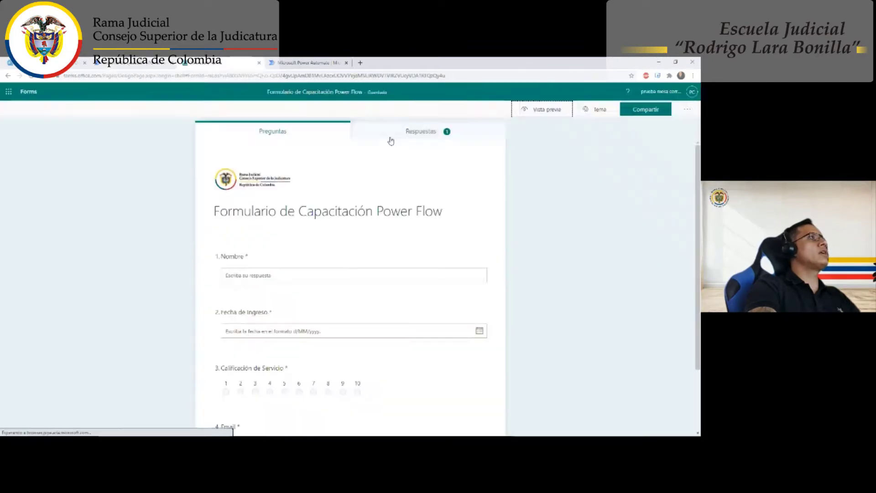
left_click(254, 256)
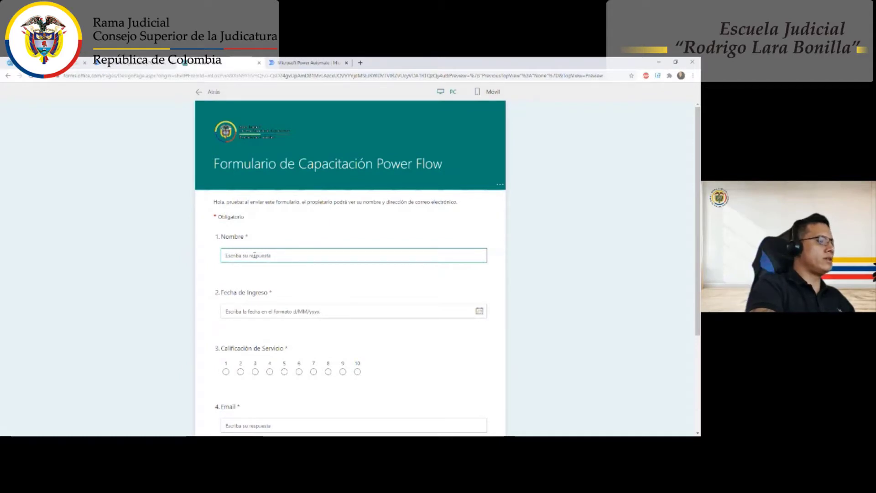
type("Rosario")
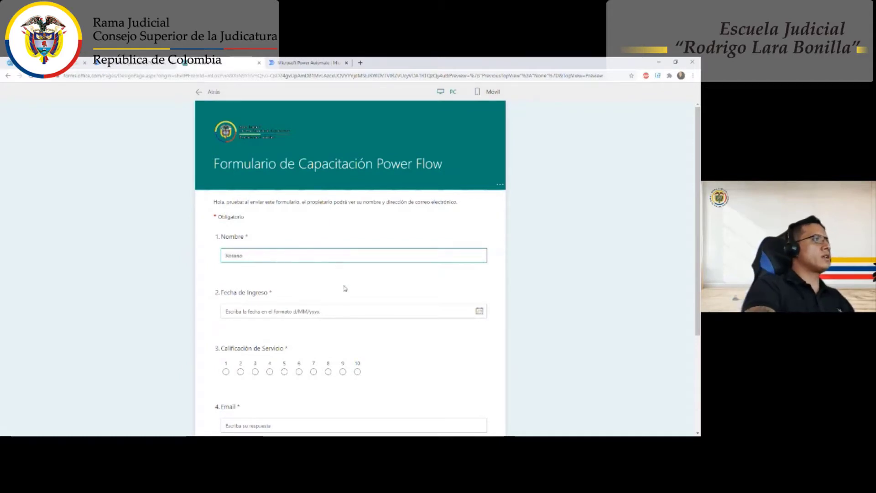
left_click(479, 311)
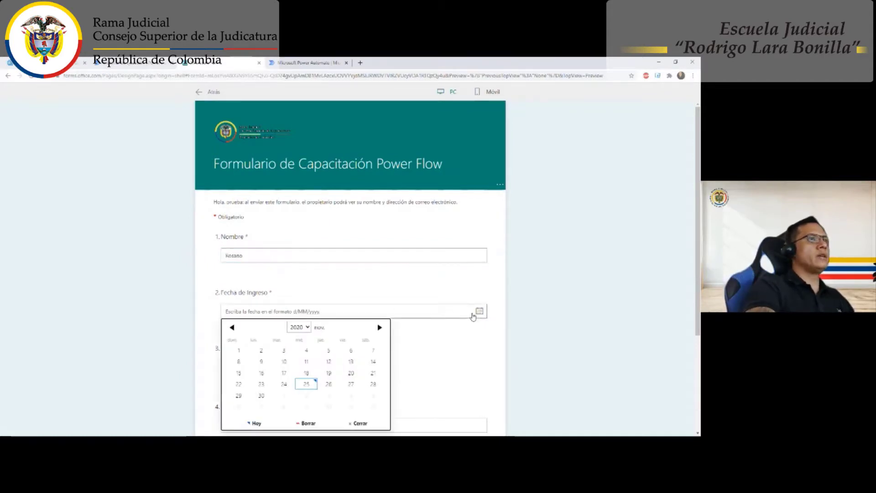
left_click(371, 384)
Rate the service 3, paste the respondent's e-mail and submit the response.
scroll(399, 340, "down", 2)
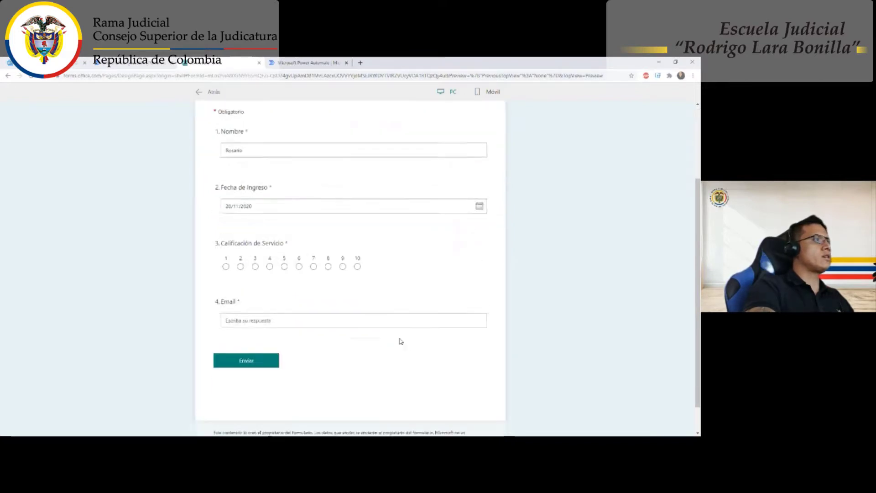
left_click(255, 263)
left_click(247, 314)
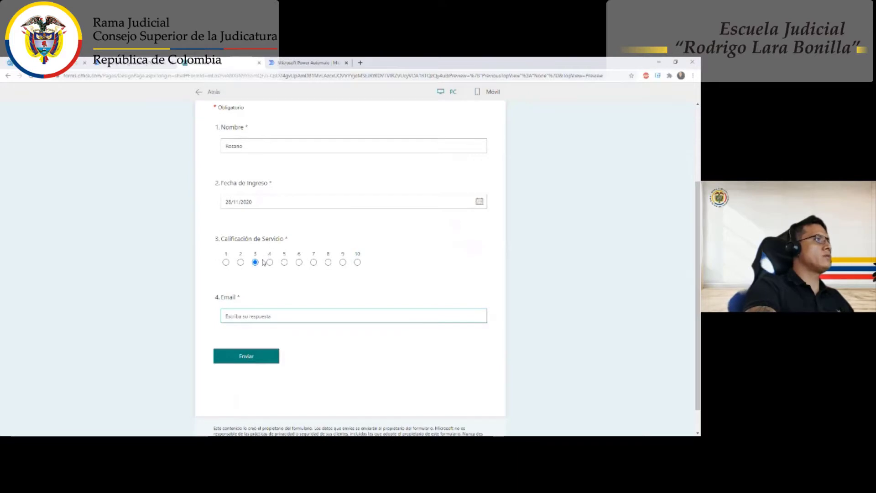
key("ctrl+v")
left_click(245, 357)
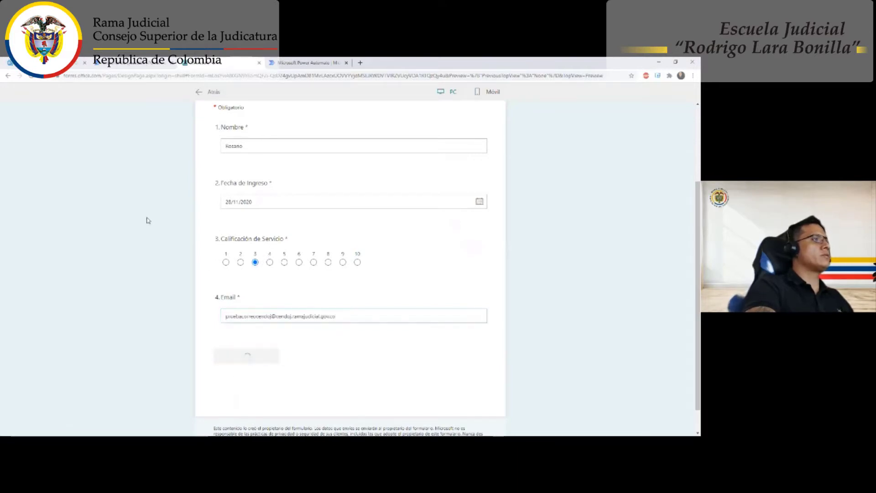
left_click(287, 64)
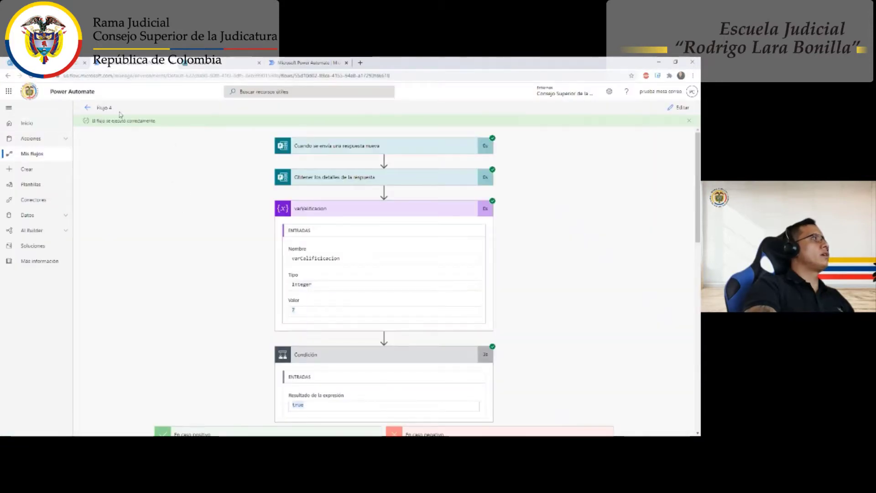
Open Flujo 4's newest run and inspect varValificacion's rating of 3 and the Condición result.
left_click(105, 108)
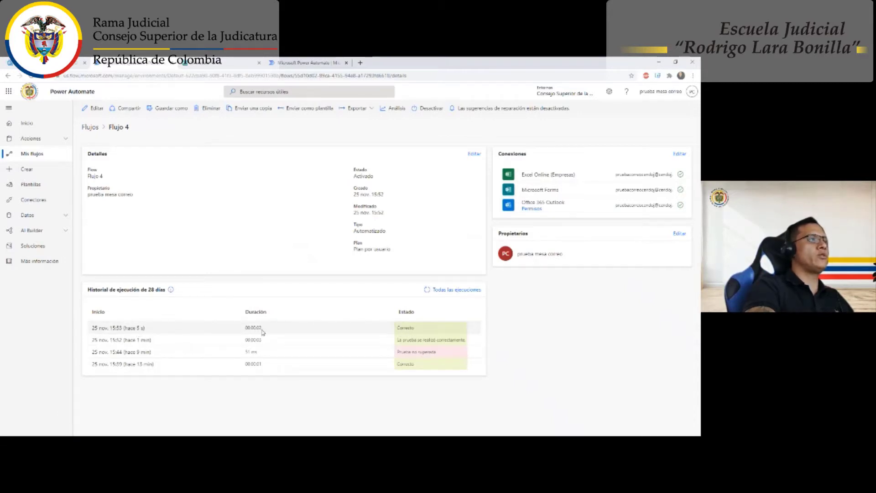
left_click(117, 328)
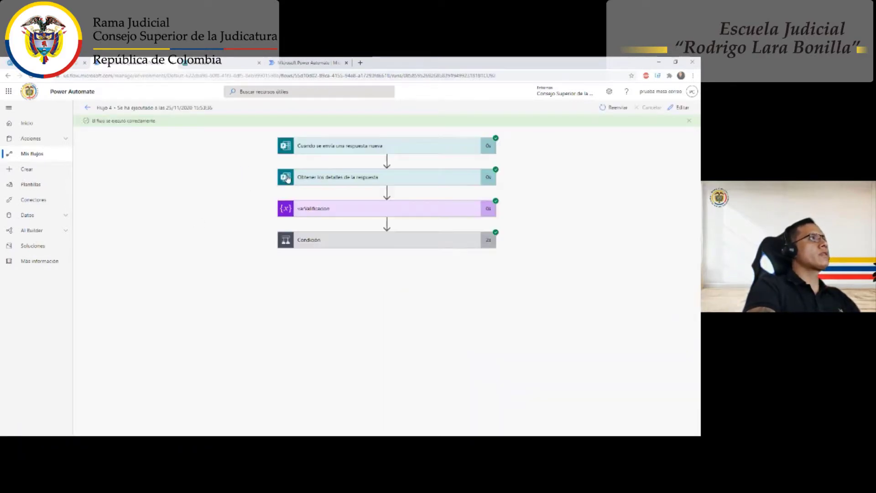
left_click(321, 209)
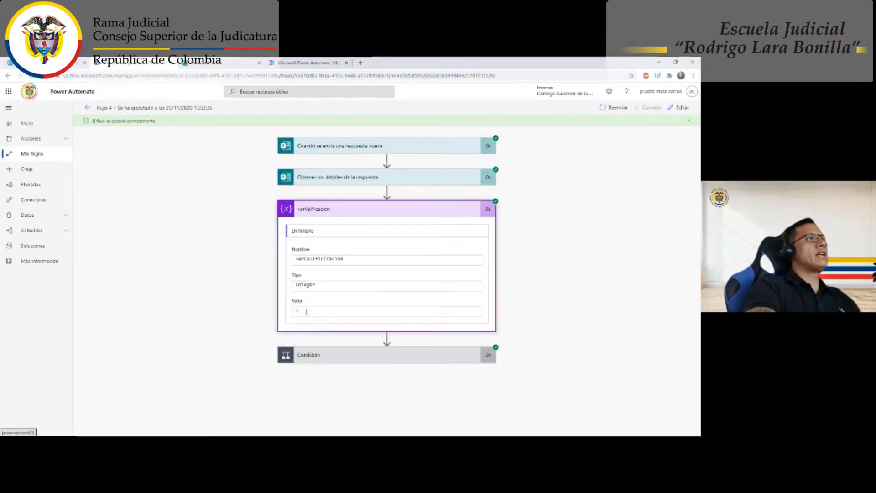
left_click_drag(305, 312, 284, 315)
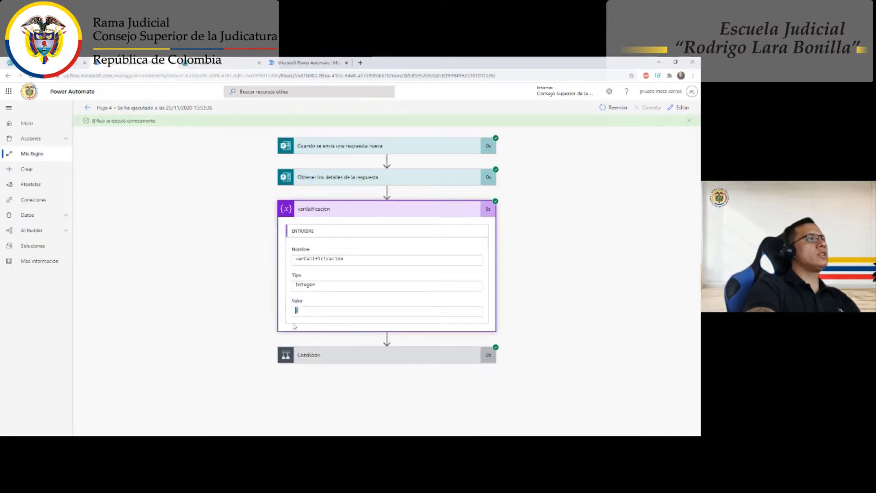
left_click(323, 356)
scroll(224, 214, "down", 2)
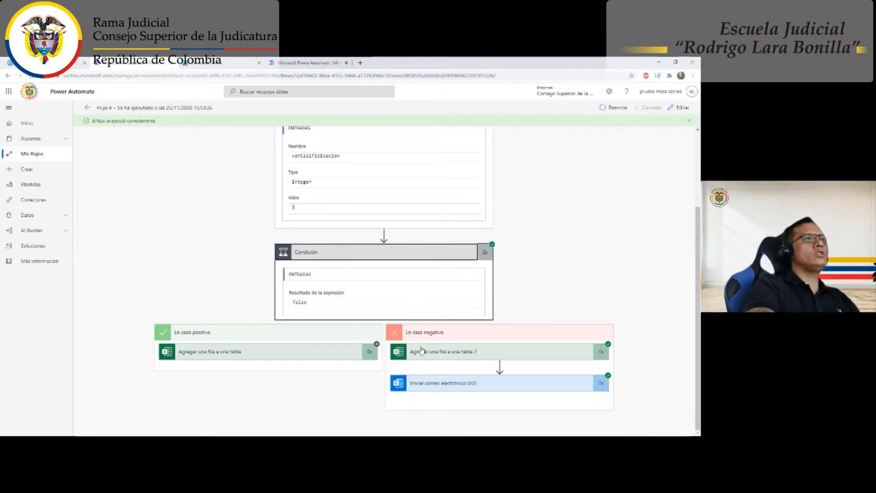
Note the false condition result and expand the negative branch's send-email and add-row steps.
double_click(305, 304)
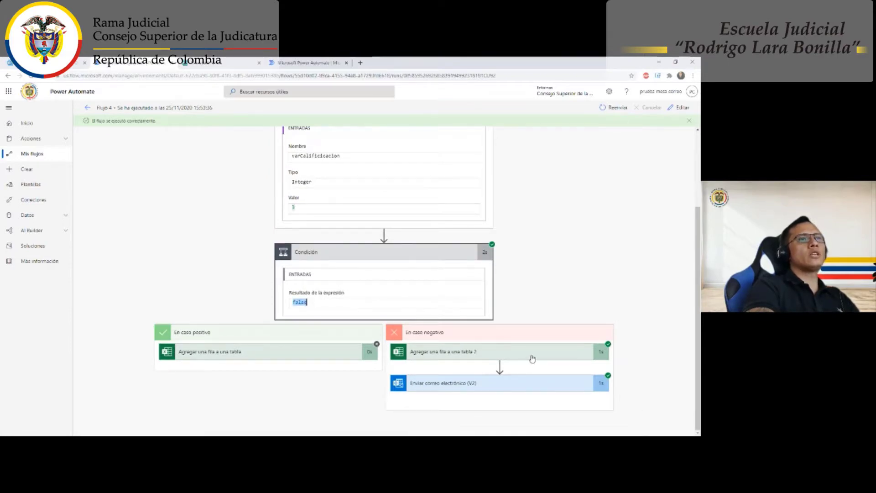
left_click(469, 385)
scroll(432, 295, "down", 4)
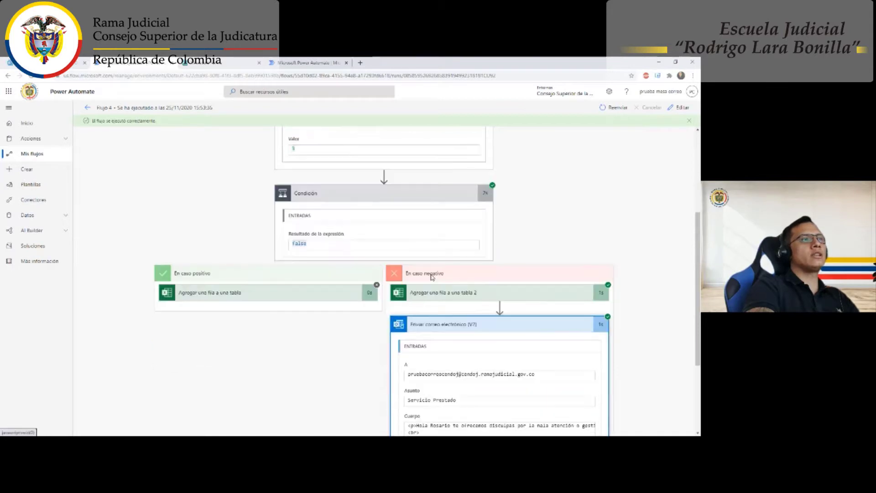
left_click(439, 208)
scroll(421, 197, "down", 3)
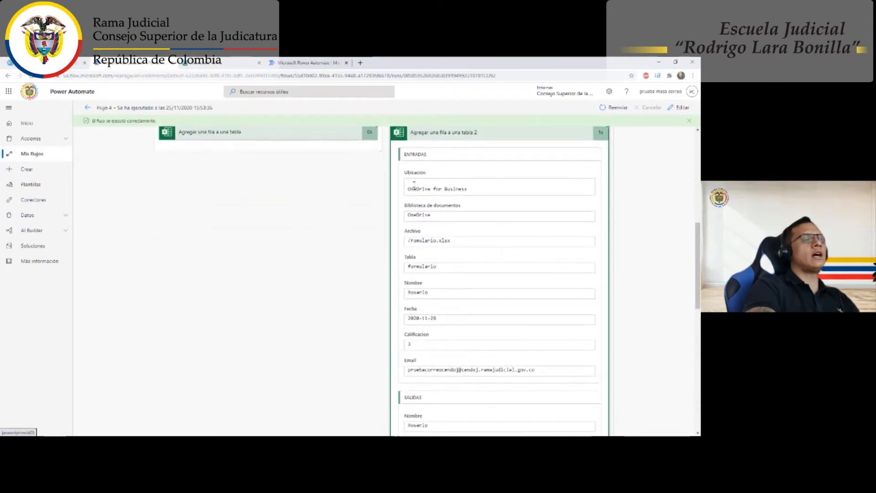
scroll(421, 197, "down", 5)
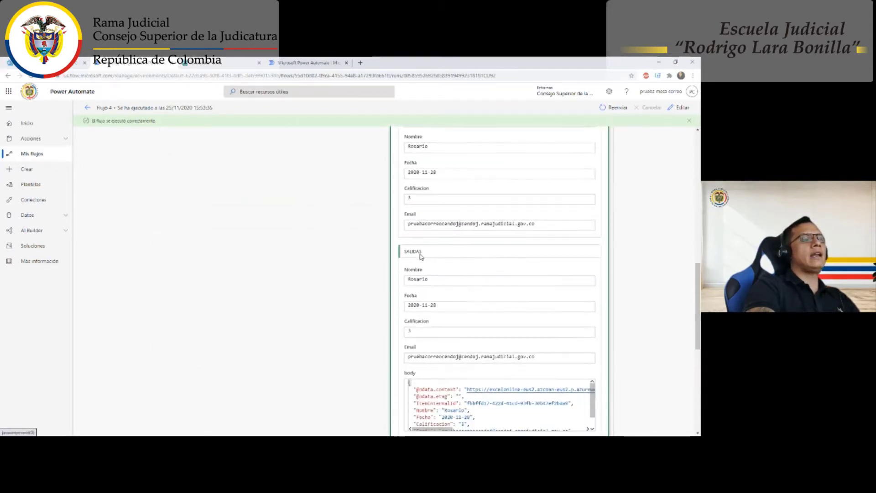
scroll(354, 258, "down", 3)
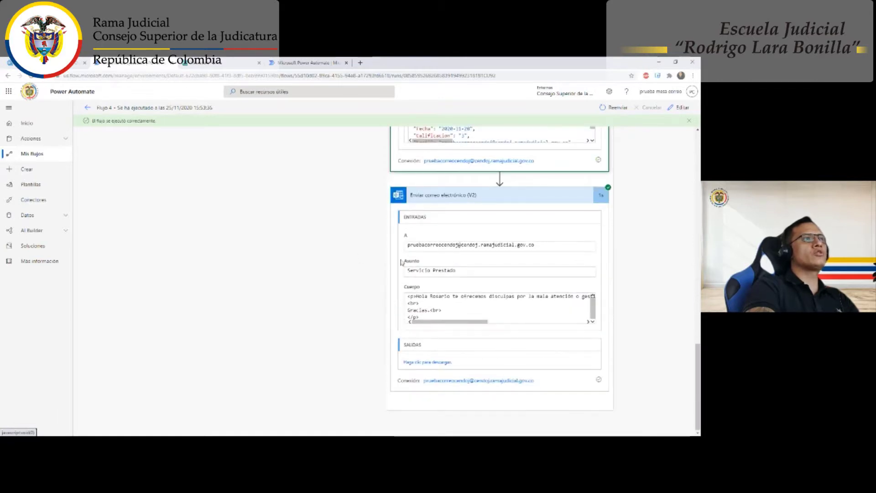
Review the apology e-mail's recipient, 'Servicio Prestado' subject, and body name and date.
left_click_drag(411, 245, 548, 246)
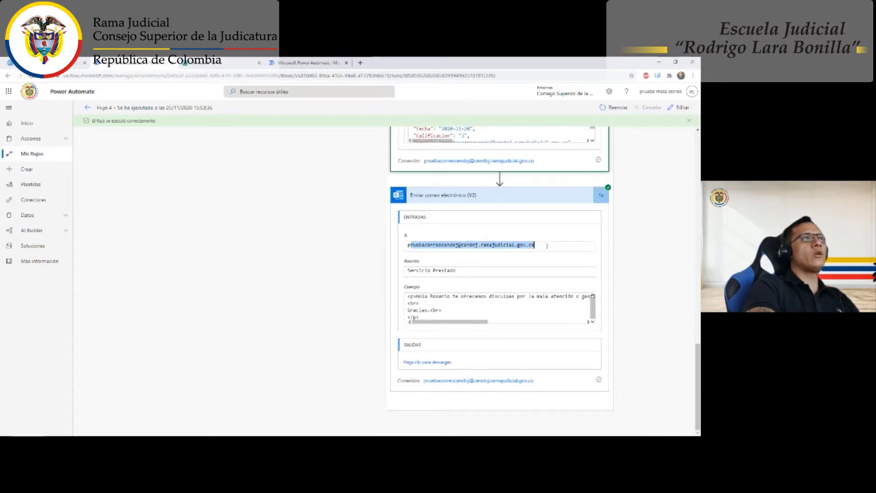
left_click_drag(411, 245, 543, 246)
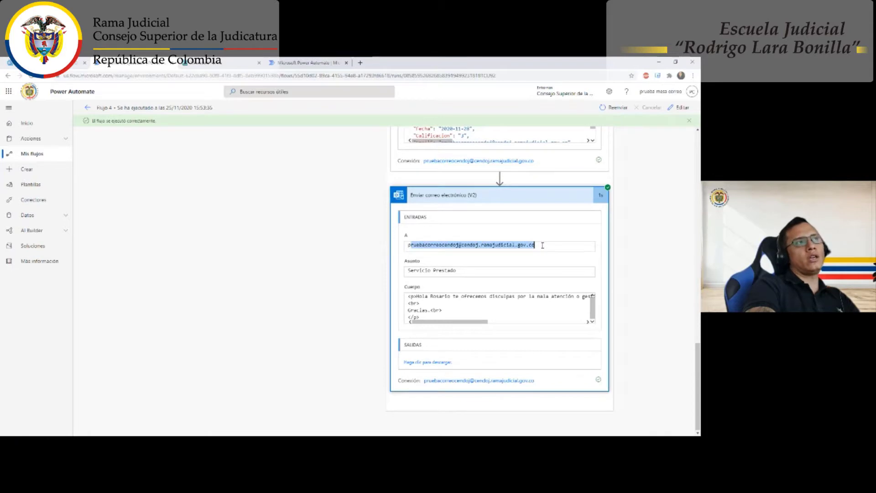
left_click(543, 245)
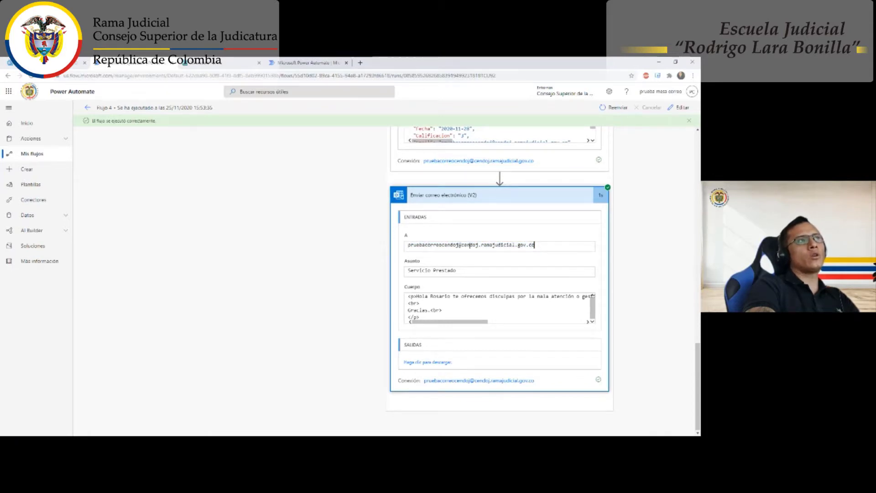
triple_click(444, 272)
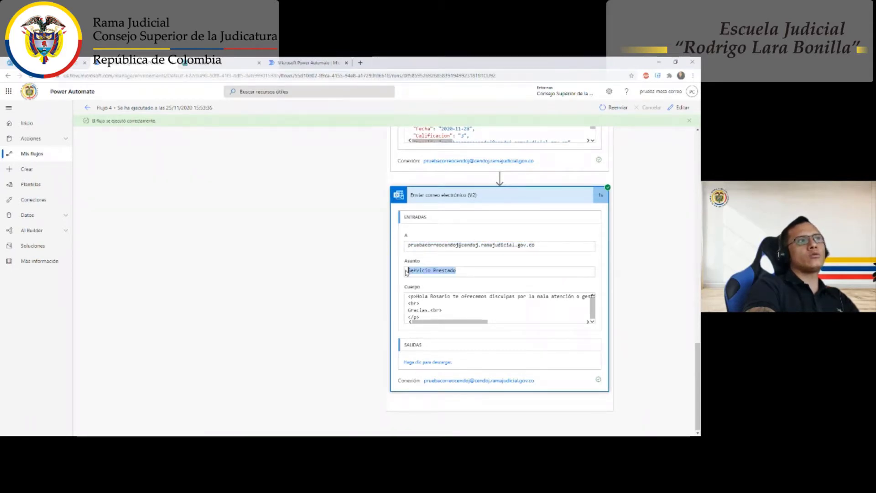
left_click_drag(436, 322, 541, 296)
double_click(444, 298)
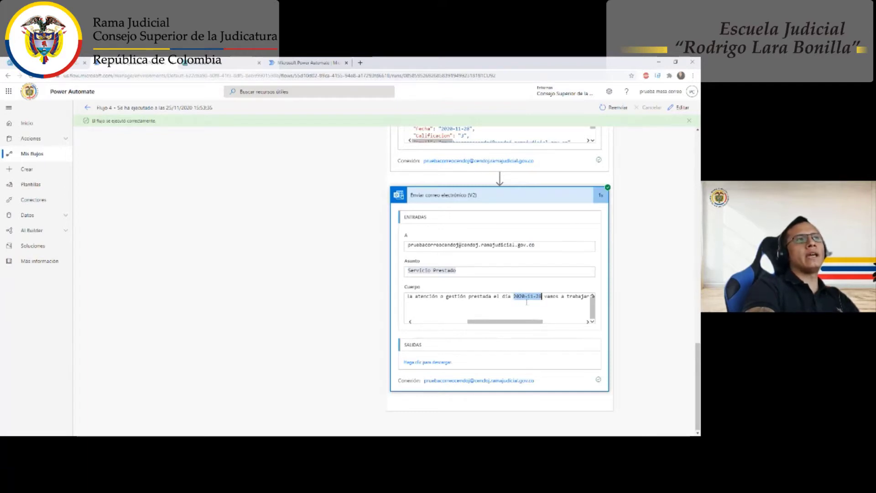
left_click(527, 302)
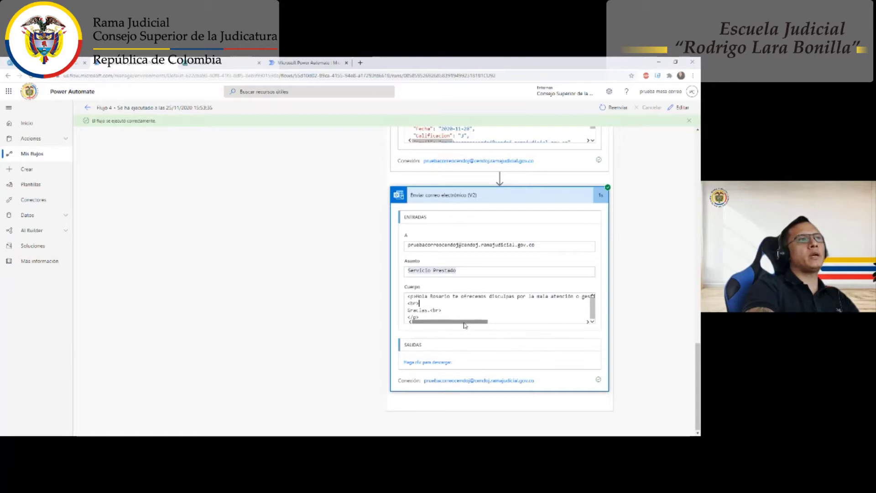
left_click_drag(465, 324, 520, 316)
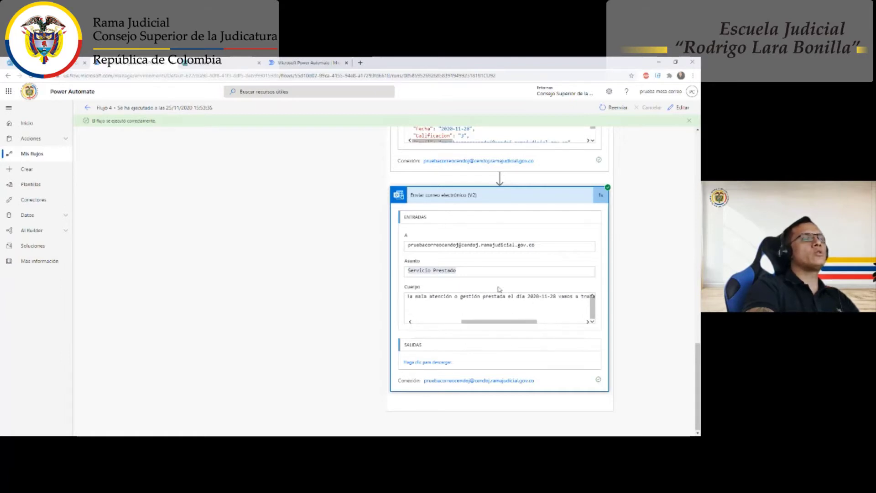
scroll(513, 272, "up", 10)
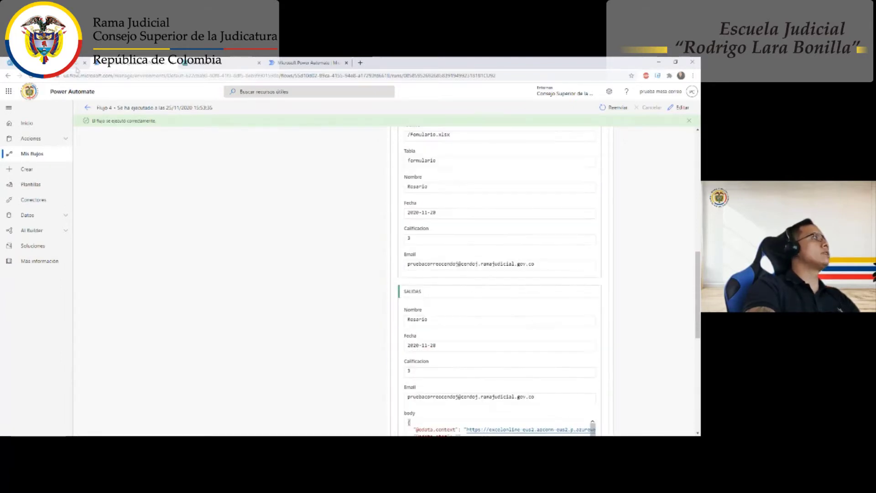
Confirm the Servicio Prestado apology with name and date arrived in Outlook, then return to Power Automate.
left_click(57, 63)
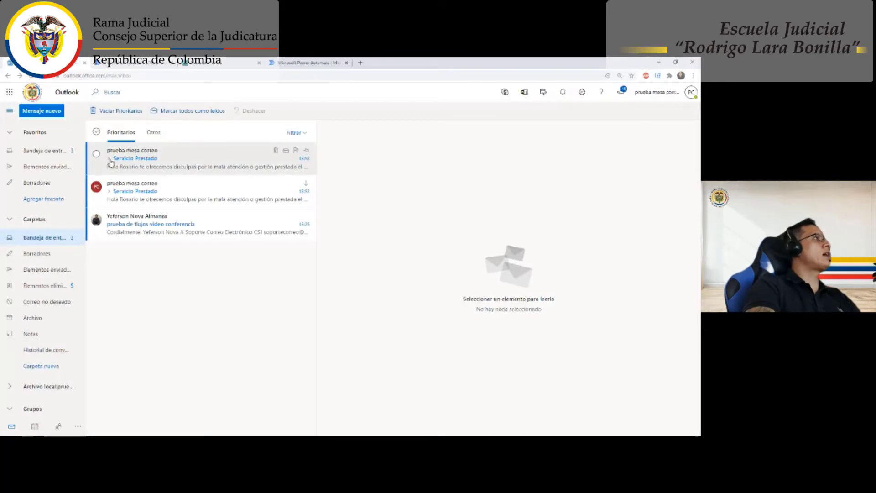
left_click(119, 167)
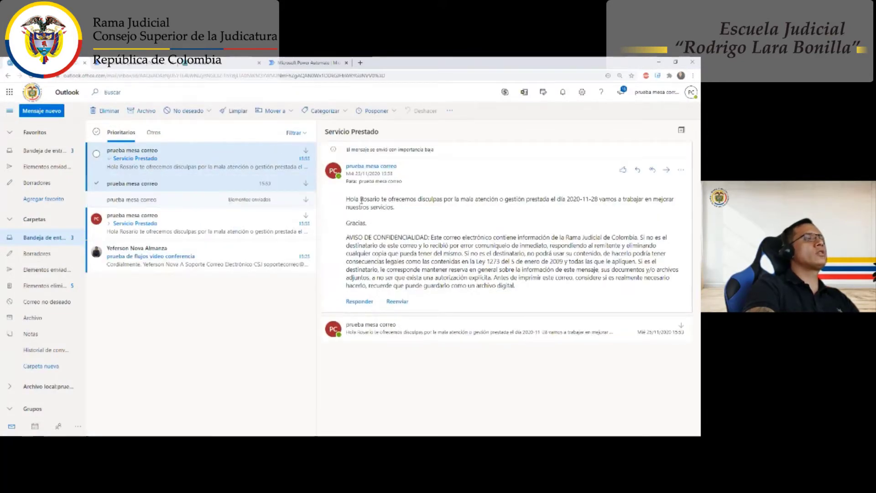
left_click_drag(347, 199, 417, 226)
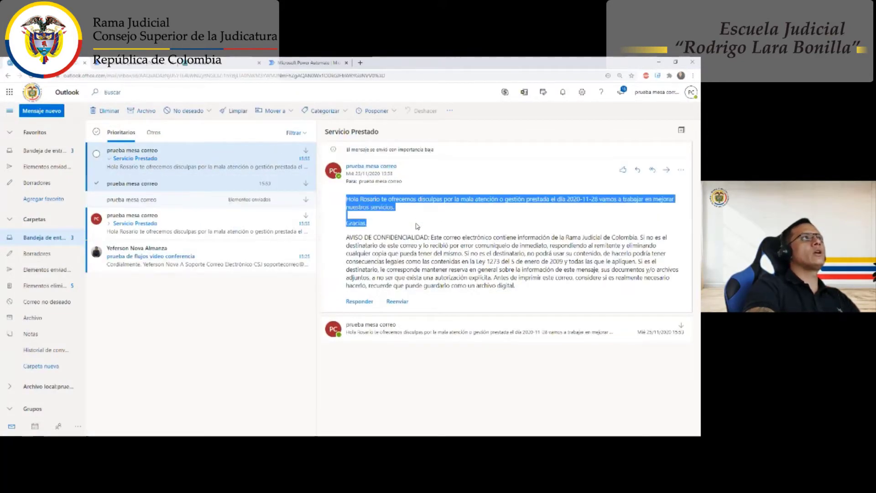
left_click(147, 66)
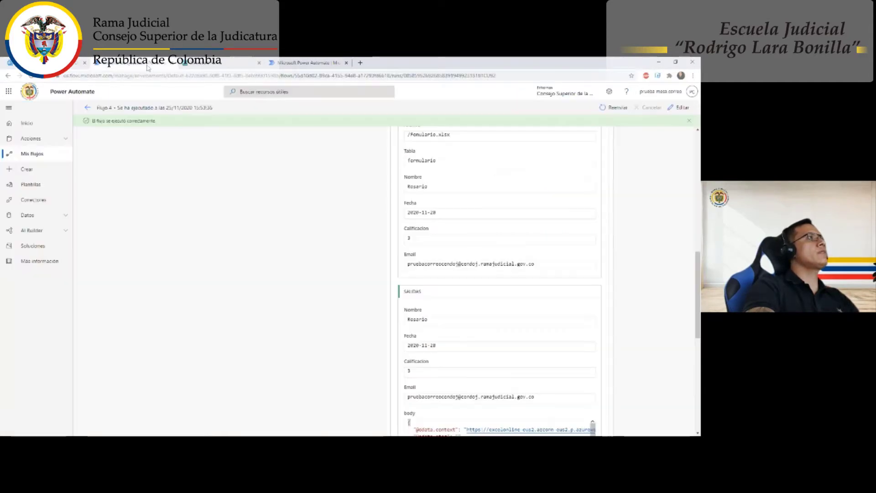
Go back from the run view to the Flujo 4 details page.
scroll(237, 178, "up", 3)
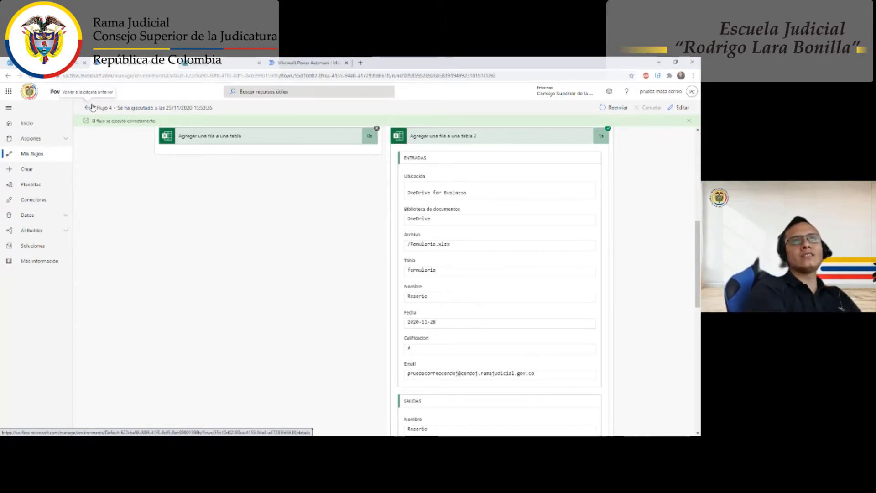
left_click(89, 108)
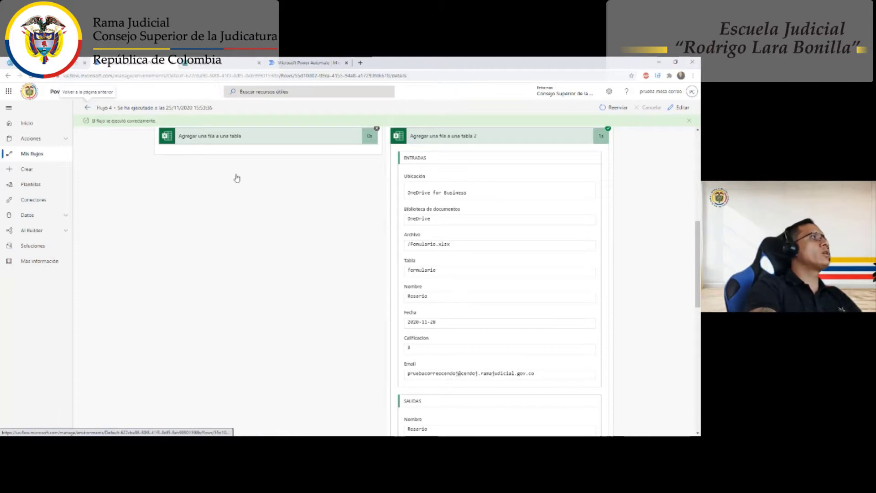